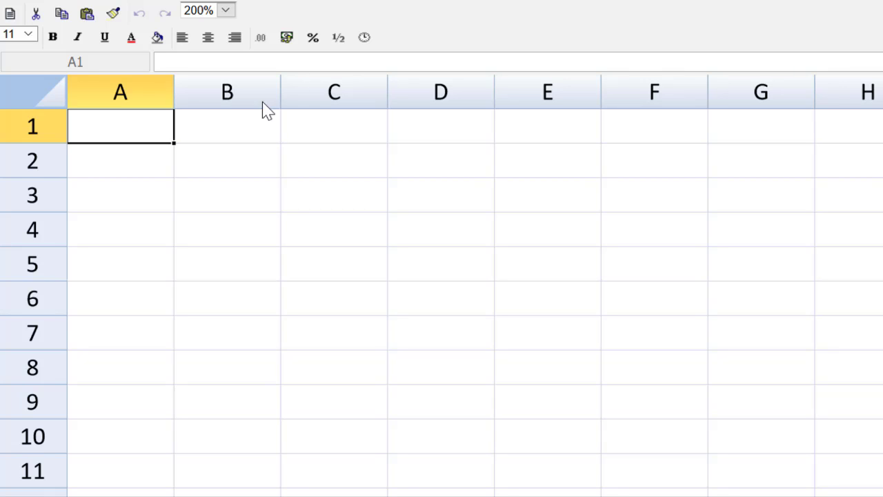
Step: Enter the heading "Years" in cell C2
left_click(307, 138)
left_click(321, 167)
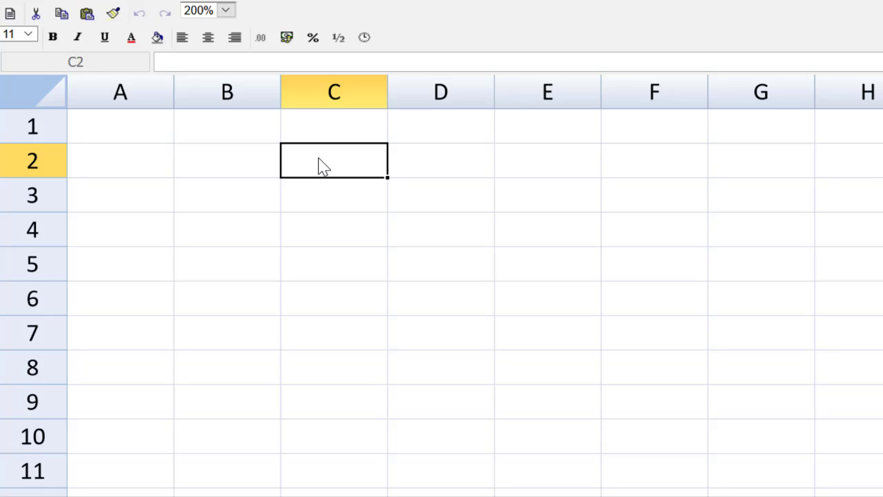
type("Years")
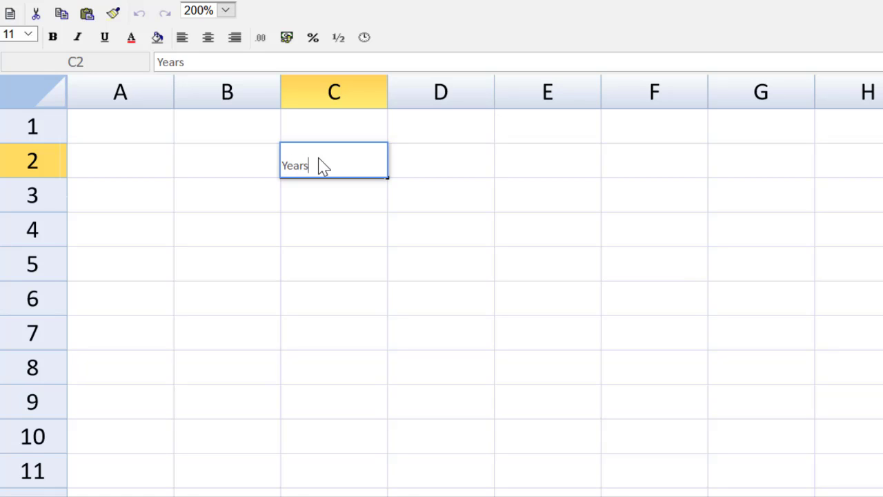
key("Return")
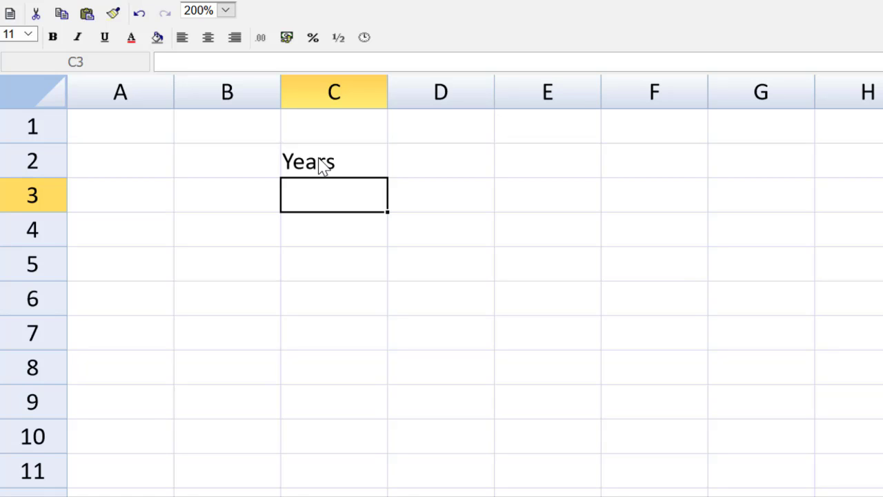
Step: Fill cells C3 to G3 with the year numbers 0, 1, 2, 3 and 4
type("0")
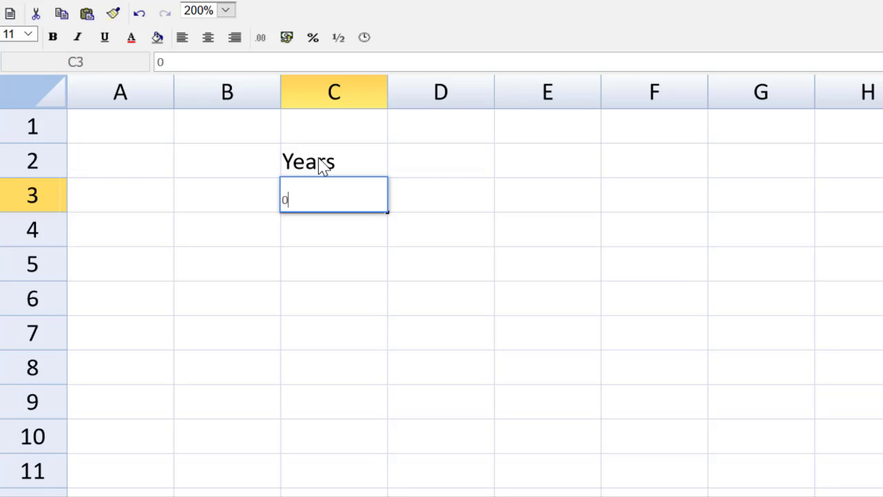
key("Tab")
type("1")
key("Tab")
type("2")
key("Tab")
type("3")
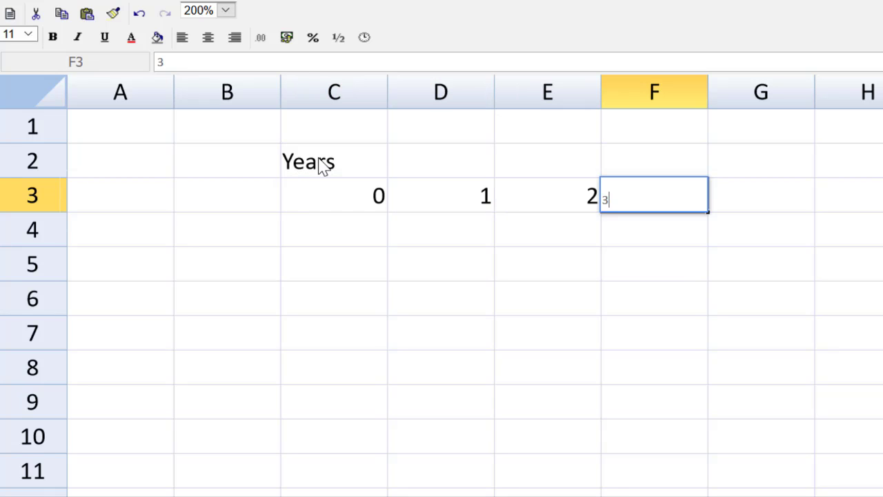
key("Tab")
type("4")
key("Return")
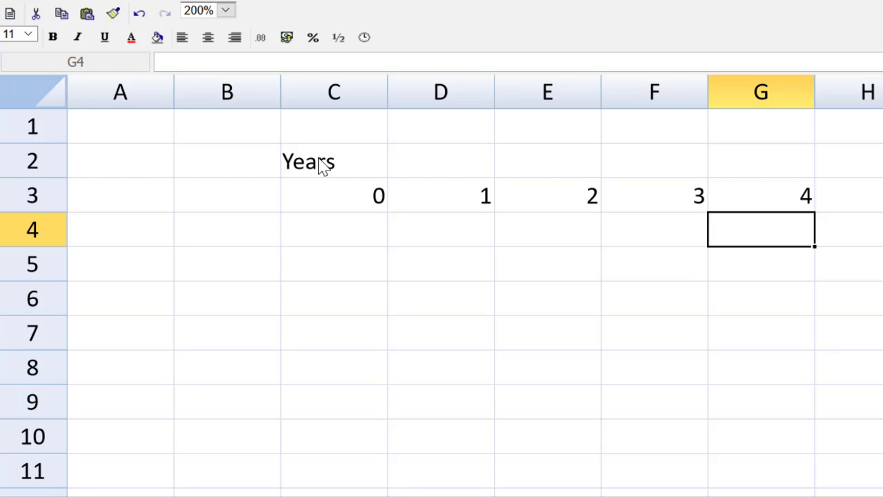
Step: Enter the row label "Price" in cell B4
key("Left")
key("Left")
key("Left")
key("Left")
key("Left")
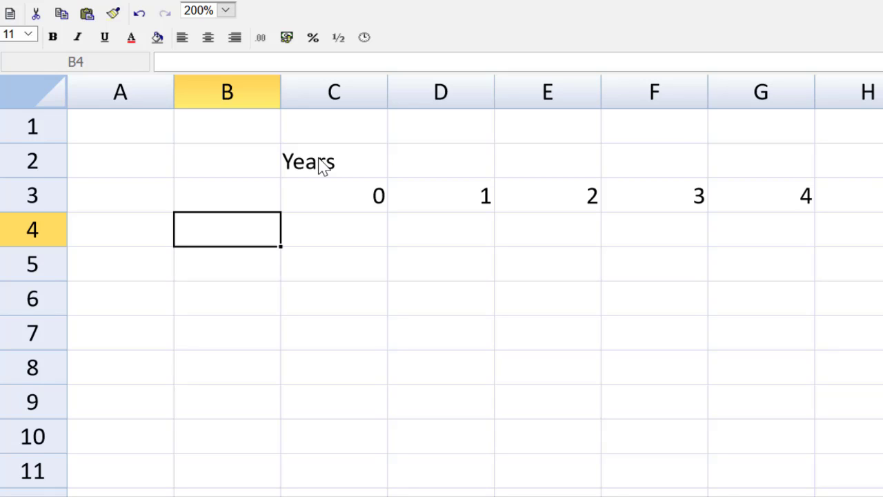
left_click_drag(227, 229, 222, 442)
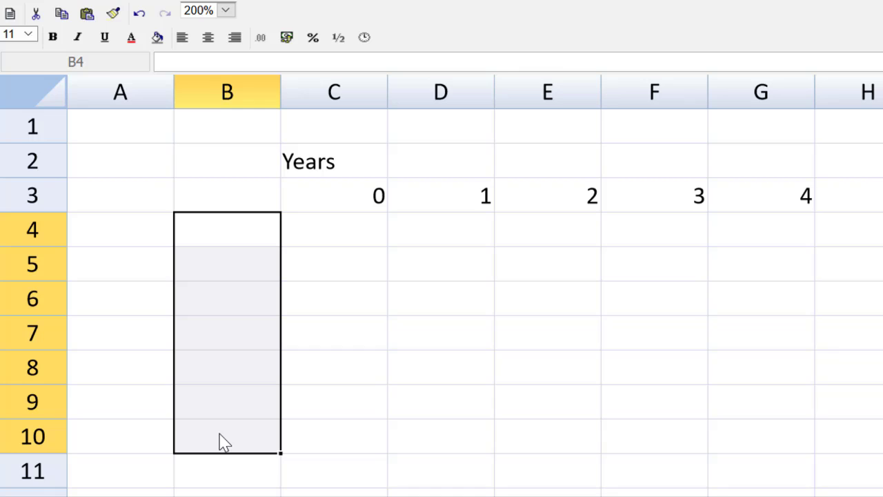
type("Price")
key("Return")
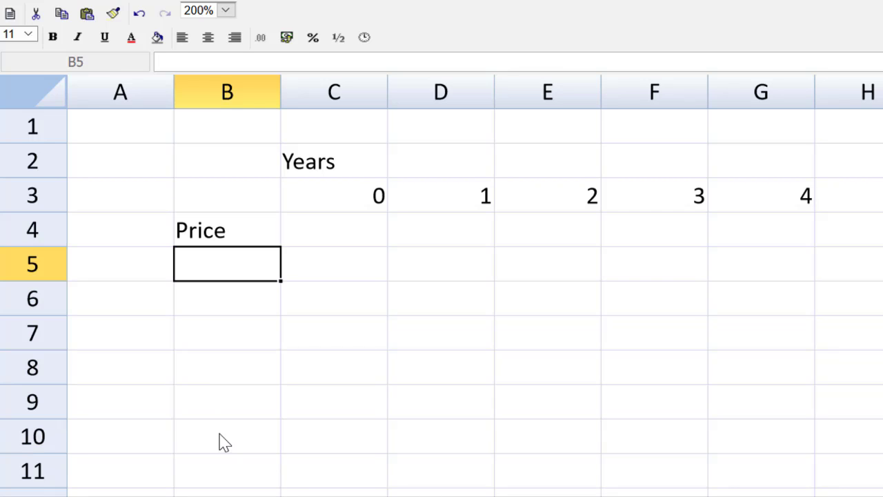
Step: Enter the row label "Compounded inflation" in cell B5
type("Compu")
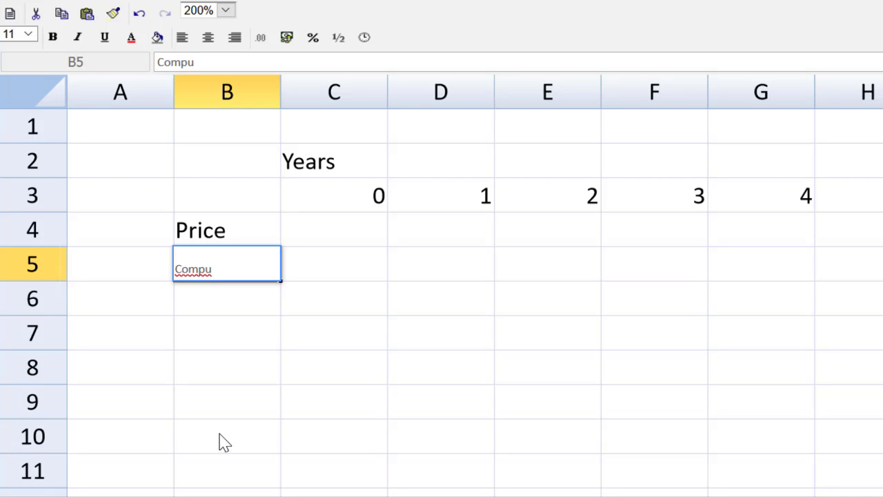
key("BackSpace")
type("ounded infl")
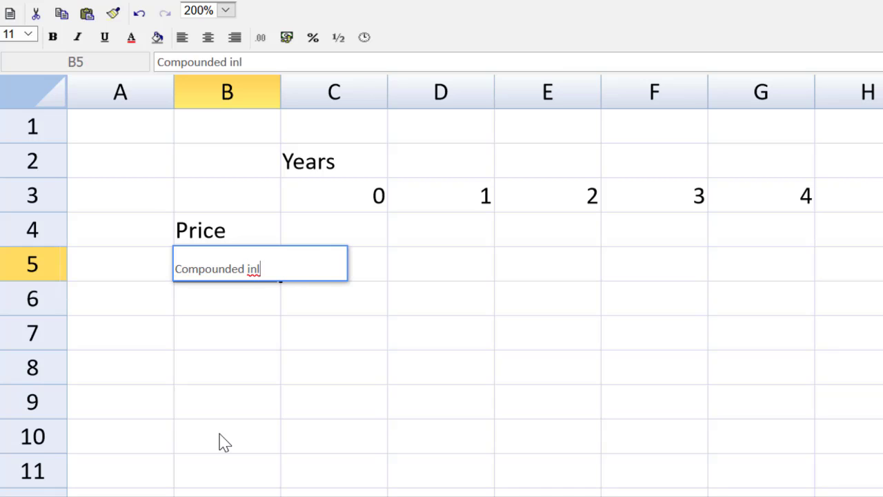
key("BackSpace")
type("flation")
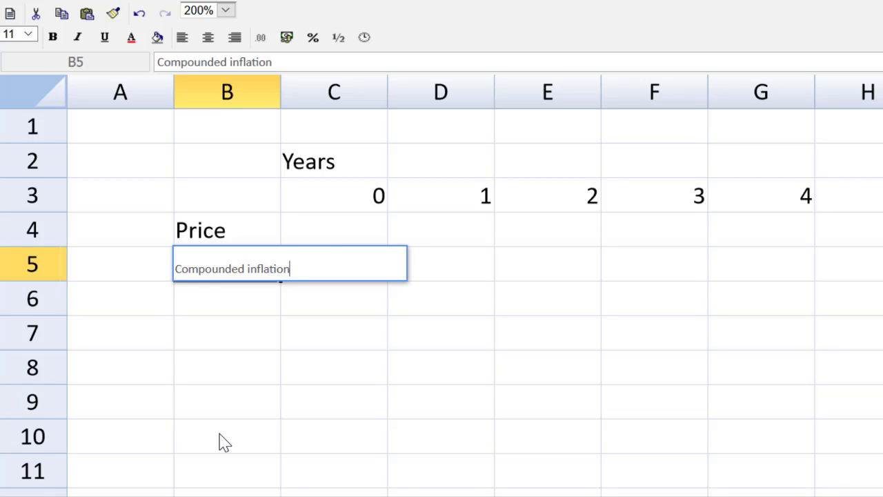
key("Return")
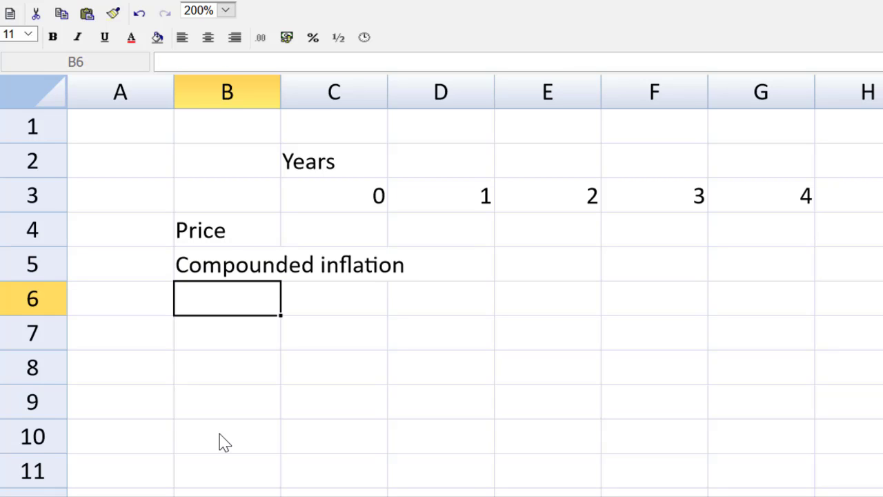
Step: Enter the row labels "Inflated price" in cell B6 and "VC unit" in cell B7
type("Inflated")
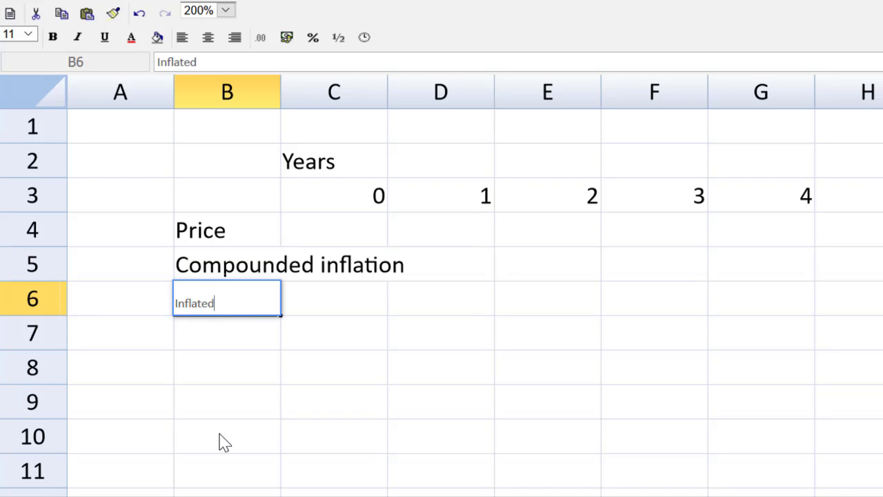
type(" price")
key("Return")
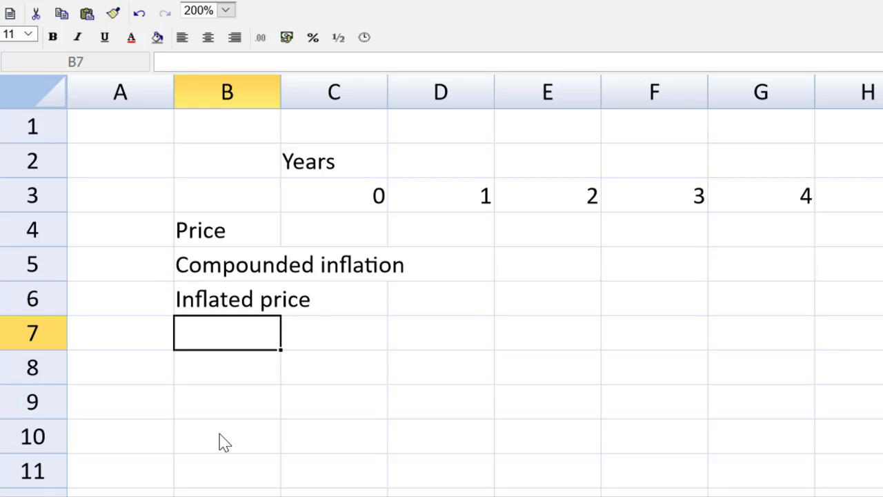
type("VC unti")
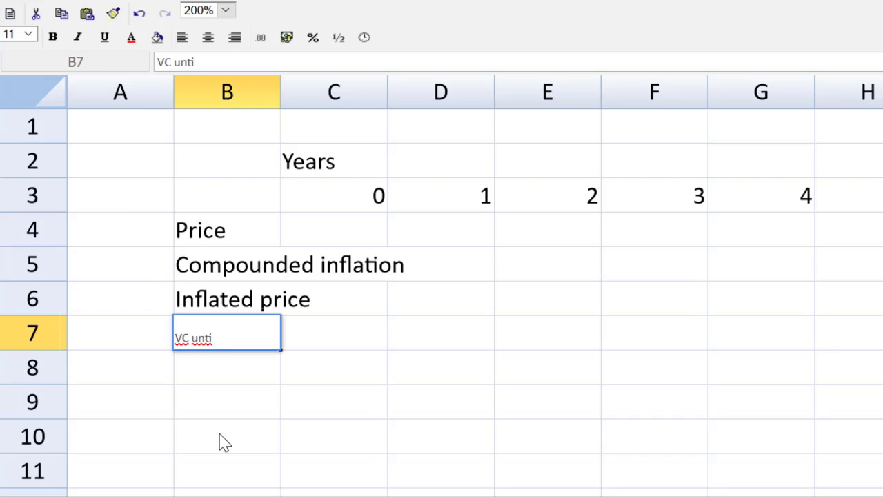
key("BackSpace")
key("BackSpace")
type("it")
key("Return")
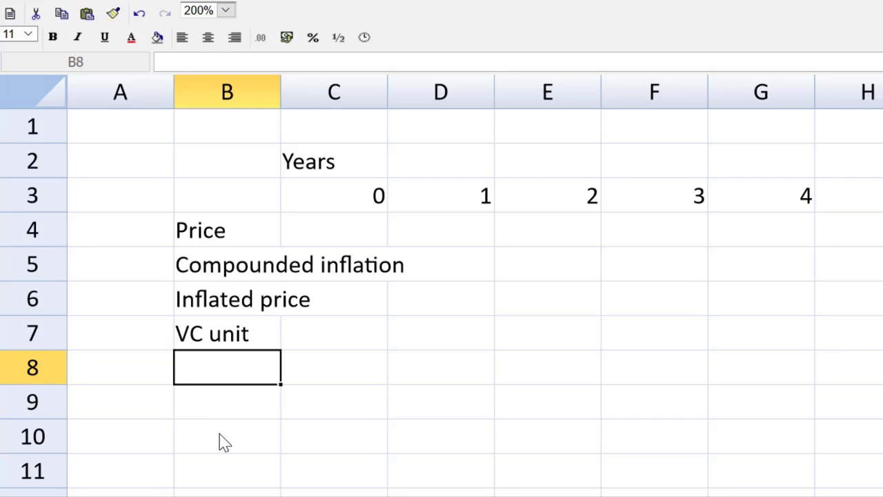
Step: Enter the row labels "VC inflation" in cell B8 and "Inflated VC" in cell B9
type("VC inflatio")
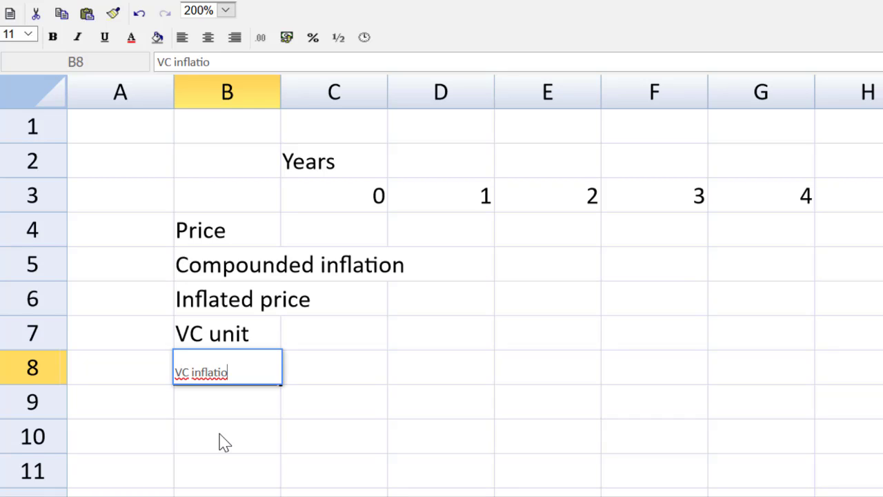
type("n")
key("Return")
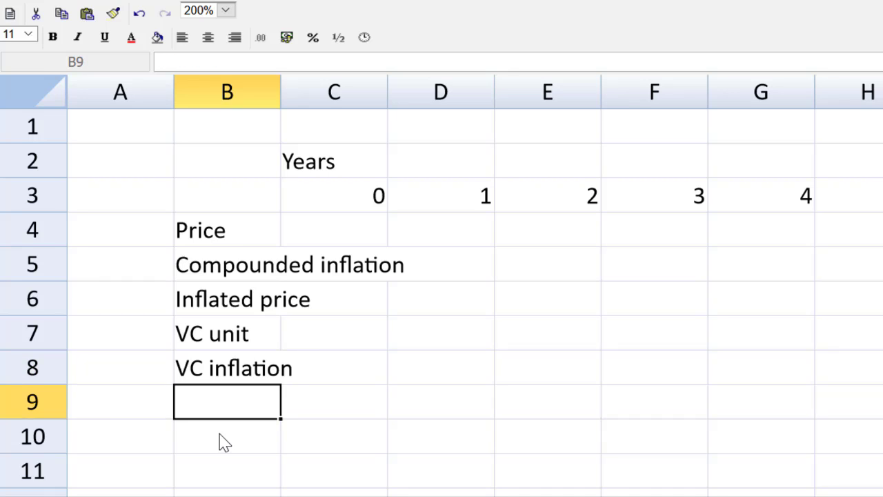
type("Inflat")
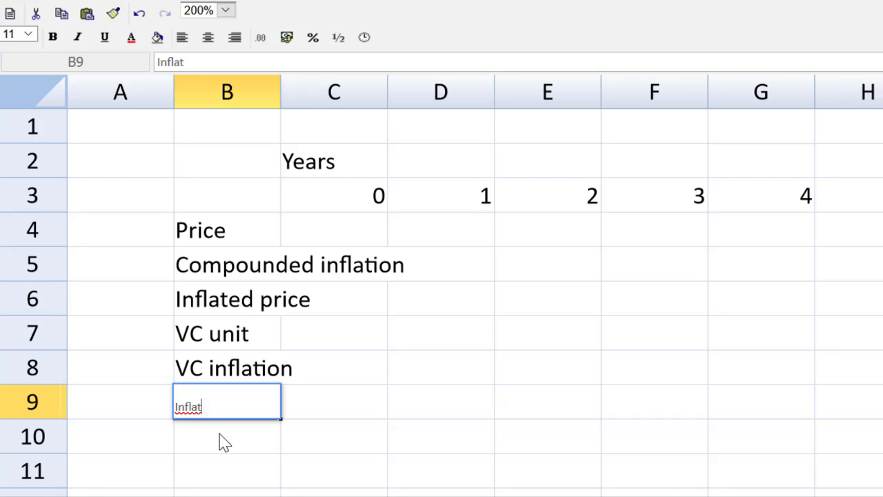
type("ed VC")
key("Return")
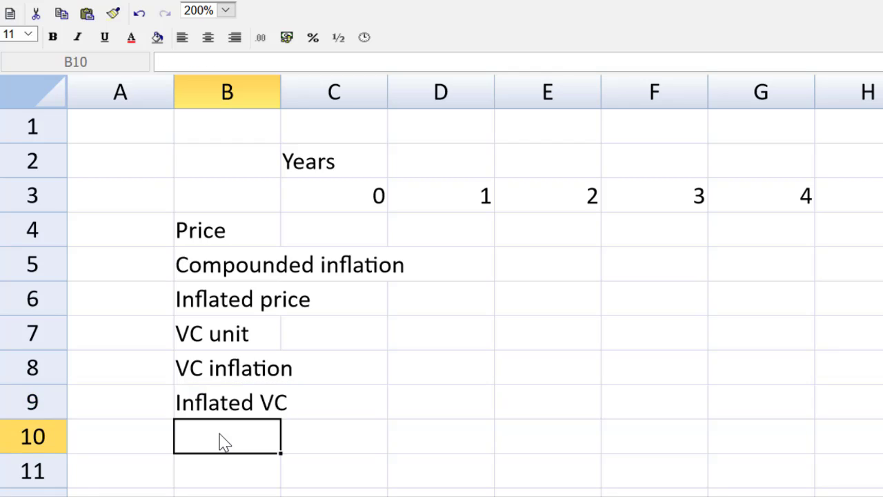
Step: Enter the row label "FC" in cell B10, directly below "Inflated VC"
key("Return")
key("Return")
key("Return")
key("Return")
key("Return")
key("Up")
key("Up")
key("Up")
key("Up")
key("Up")
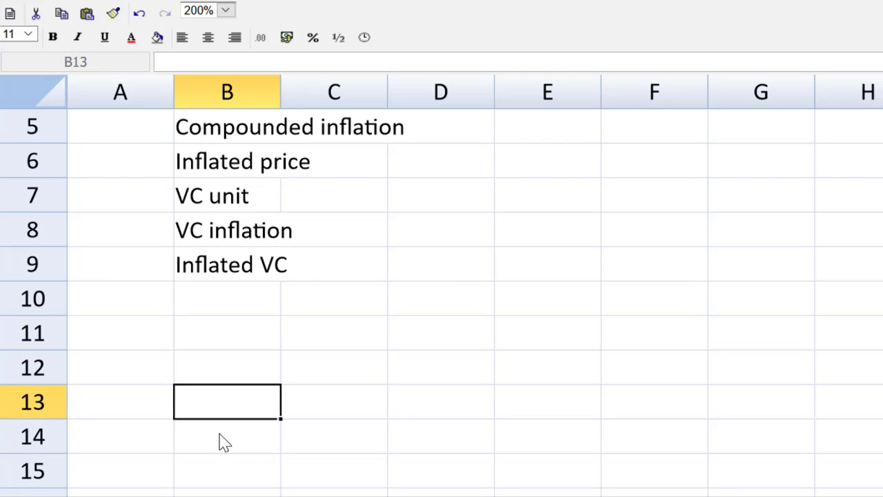
type("FC")
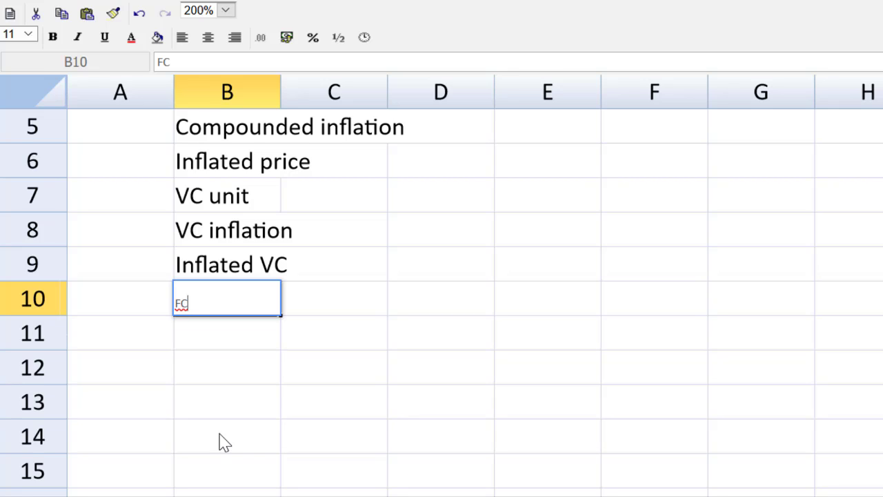
key("Return")
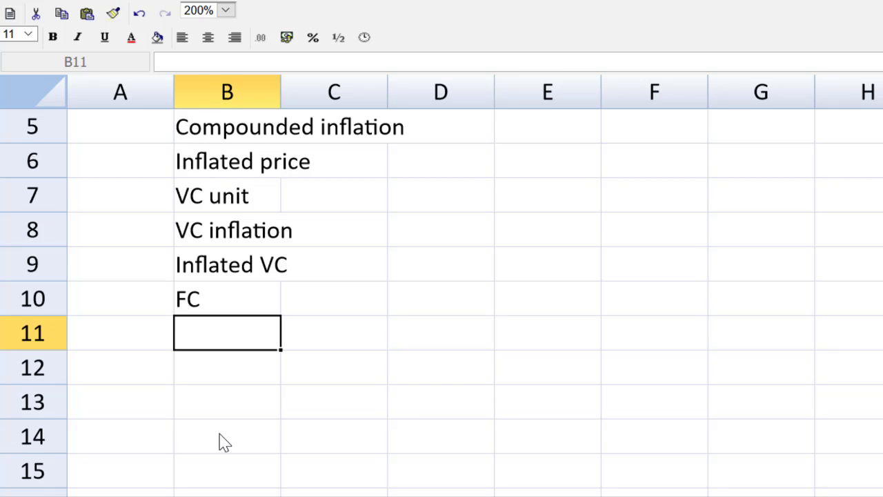
Step: Enter the row labels "FC inflation" in cell B11 and "Inflated FC" in cell B12
type("FC inf")
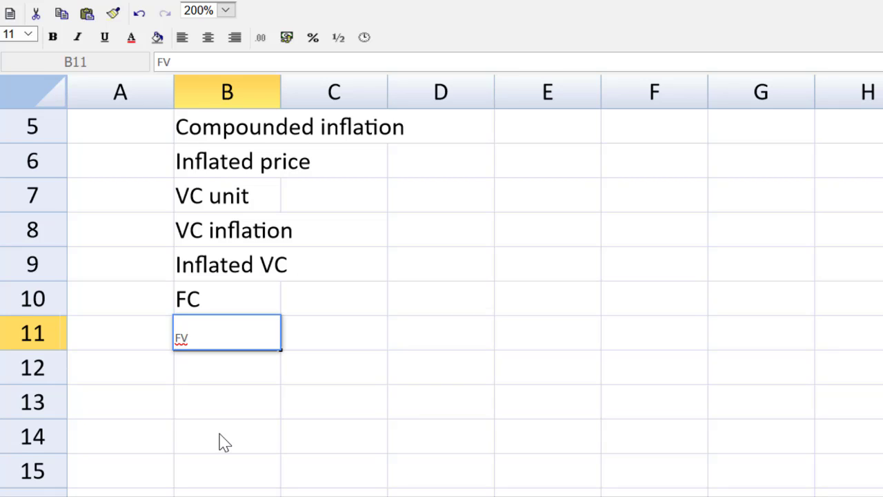
key("BackSpace")
key("BackSpace")
type("nflation")
key("Return")
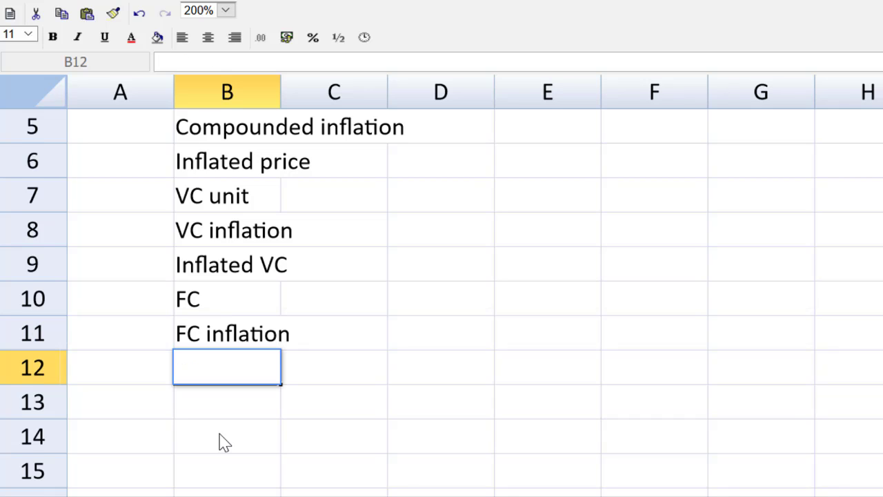
type("Inflated FC")
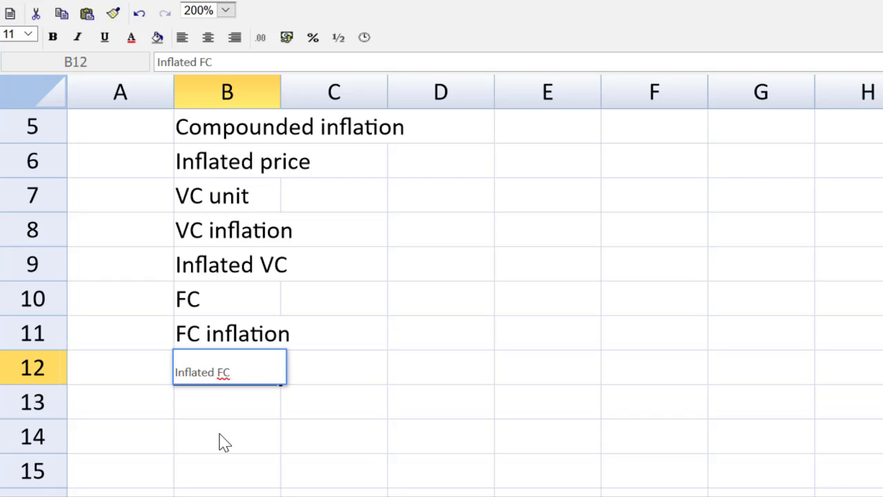
key("Return")
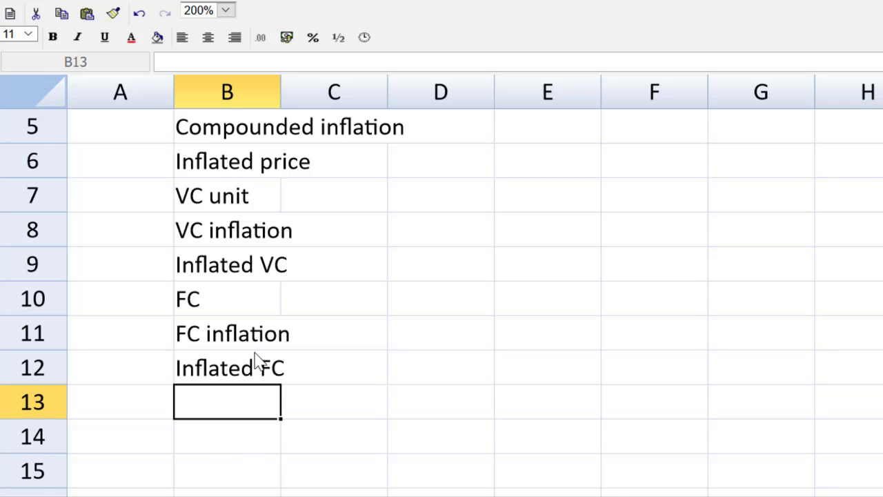
Step: Set the sheet zoom to 100% and bring the whole table from row 1 into view
left_click(226, 12)
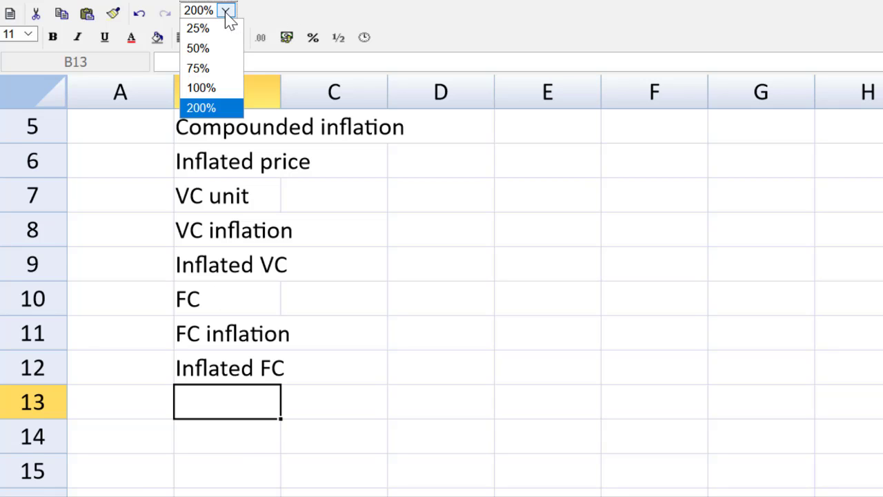
left_click(213, 87)
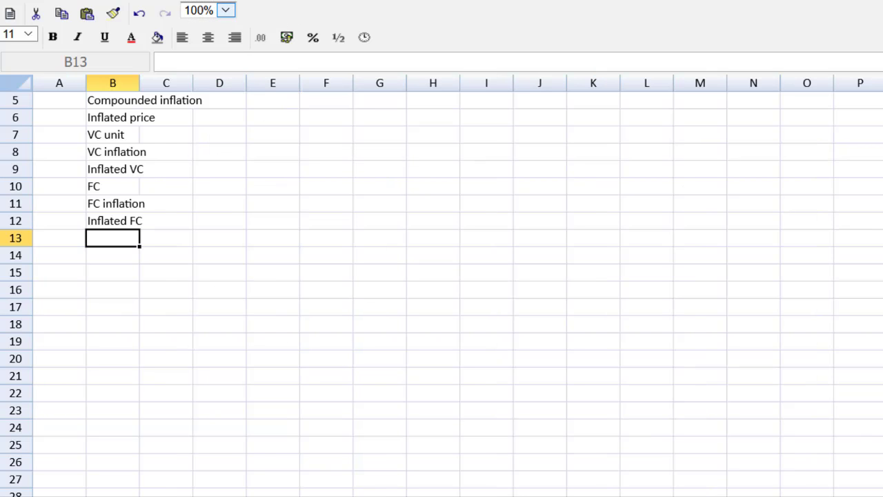
scroll(442, 289, "up", 4)
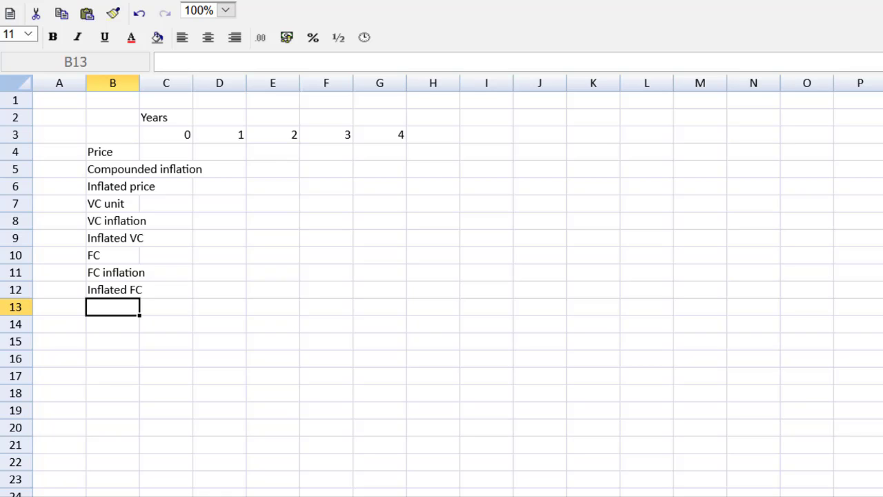
key("Down")
key("Down")
key("Down")
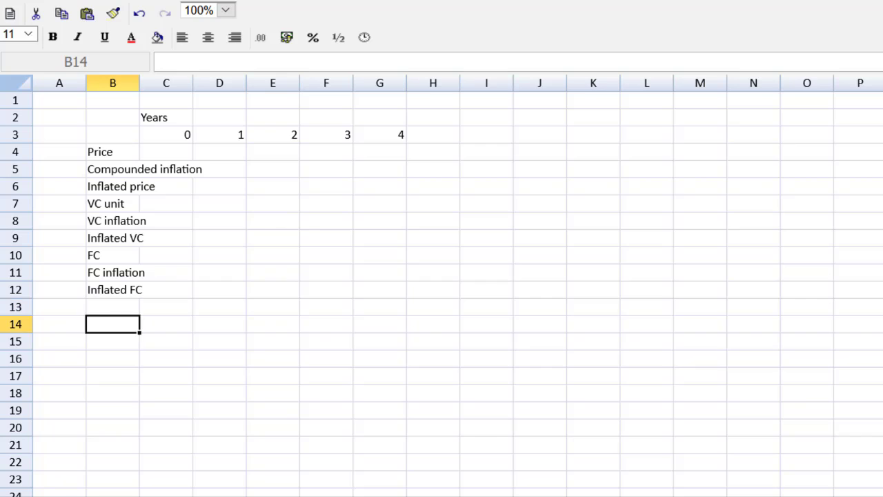
key("Up")
key("Up")
key("Down")
key("Down")
key("Down")
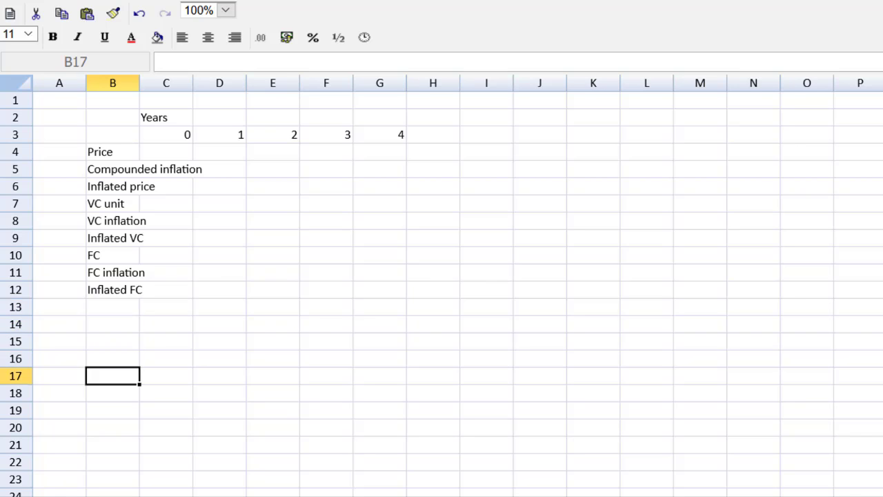
key("Down")
key("Down")
key("Down")
key("Up")
key("Up")
key("Up")
key("Up")
key("Up")
key("Up")
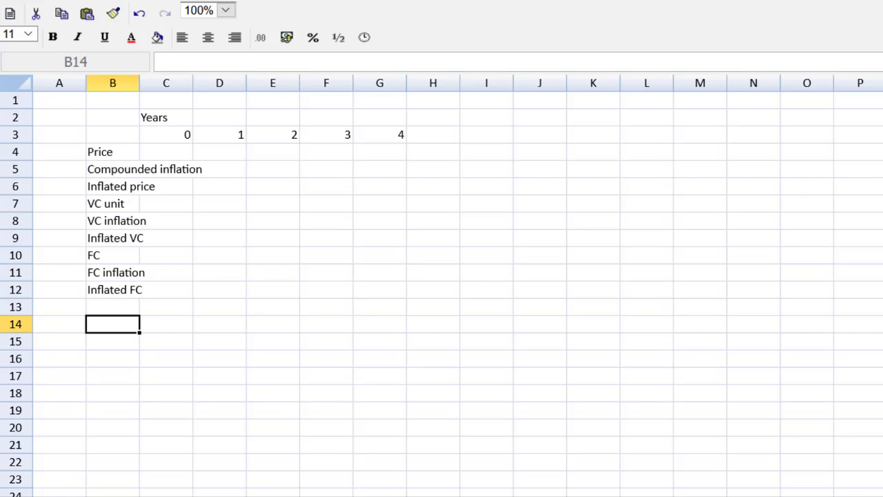
key("Down")
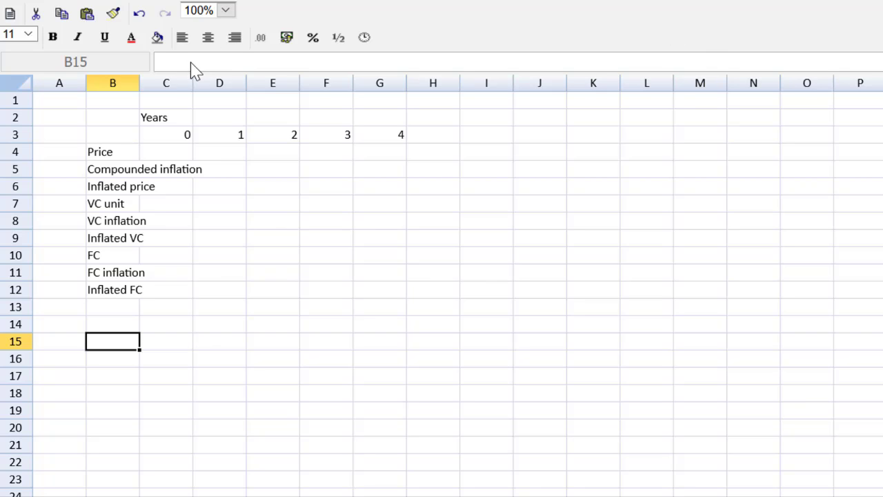
Step: Copy the Years heading and the 0 to 4 year row from C2:G3 to a block starting at C14
left_click_drag(172, 118, 381, 135)
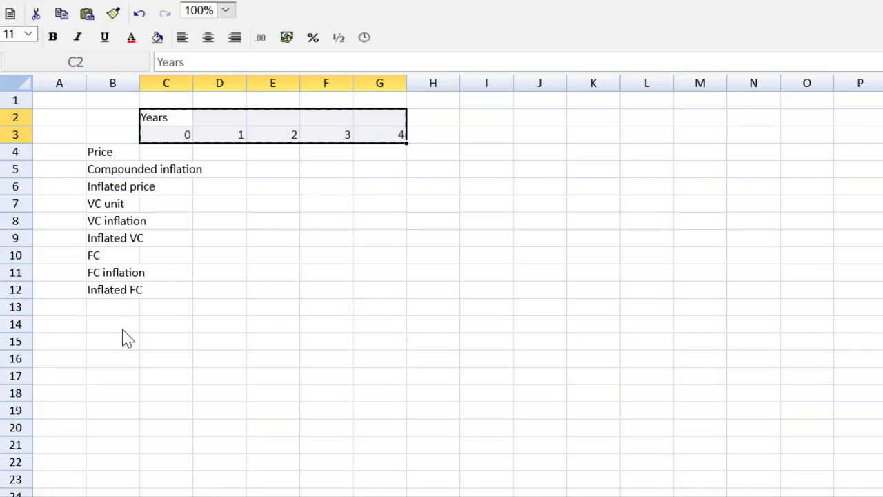
key("ctrl+c")
left_click(153, 328)
key("Return")
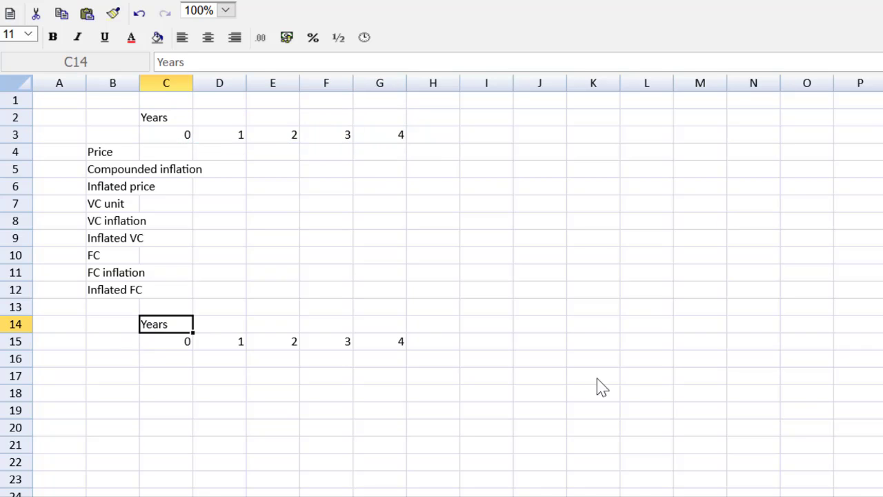
Step: Set the sheet zoom to 200% with the copied Years block and the empty rows below it in view
scroll(442, 290, "down", 4)
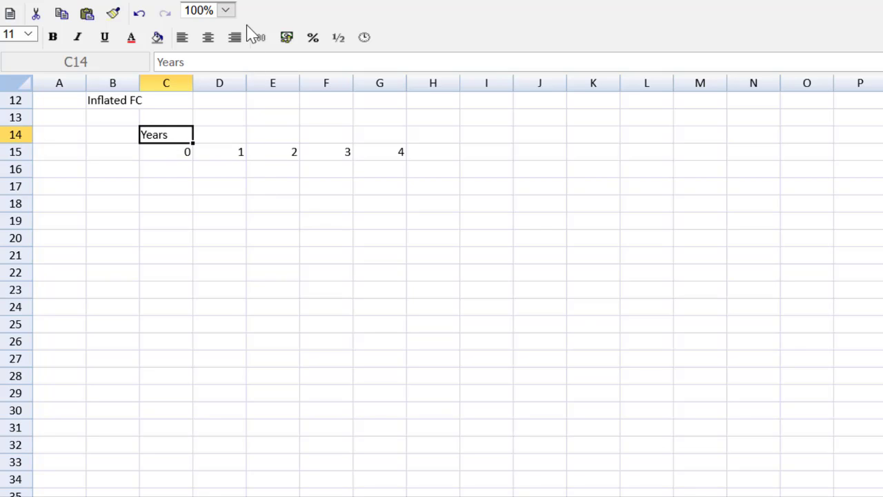
left_click(226, 11)
left_click(210, 109)
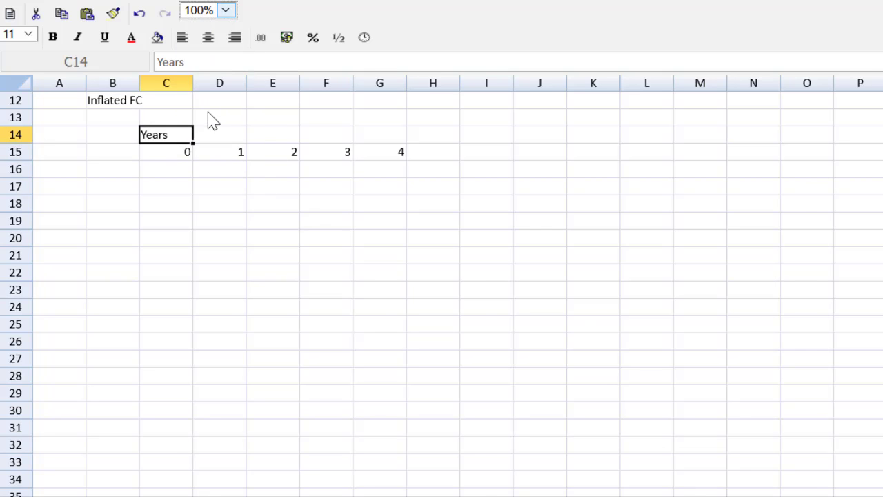
left_click(227, 276)
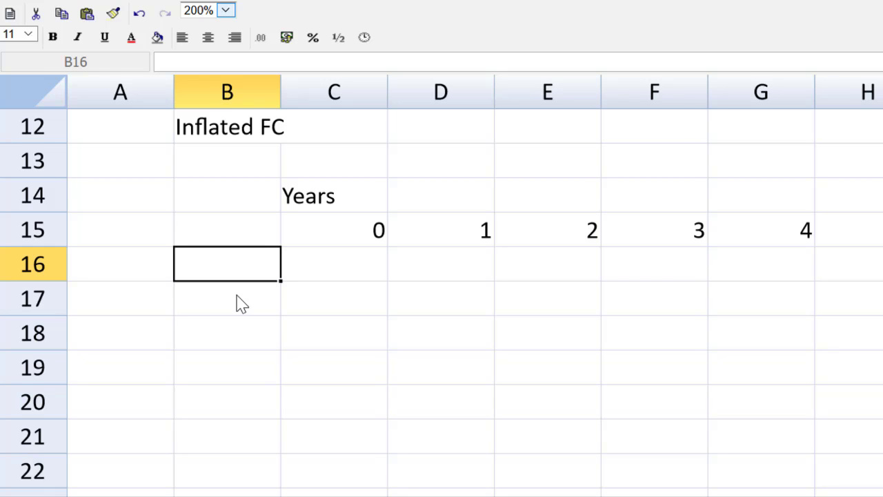
type("Sales")
key("Return")
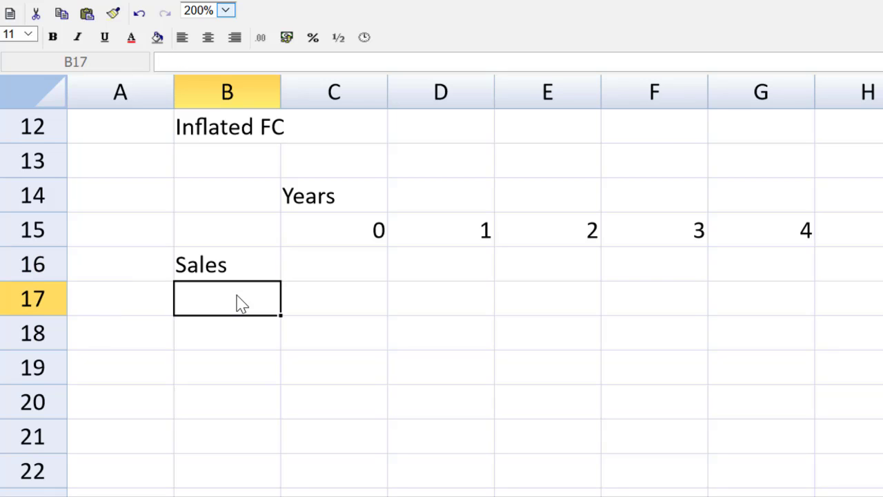
key("Up")
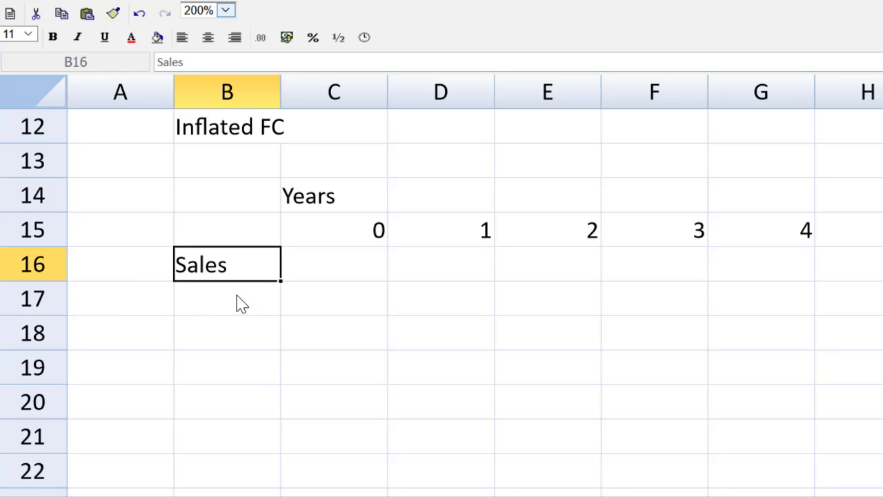
Step: Enter the row labels "Demand" in cell B16 and "Sales" in cell B17
type("Dem")
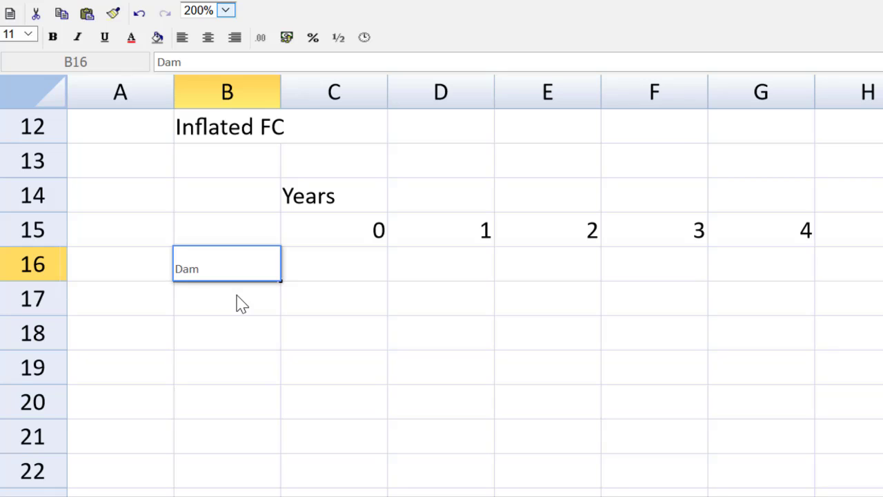
key("BackSpace")
type("mand")
key("Return")
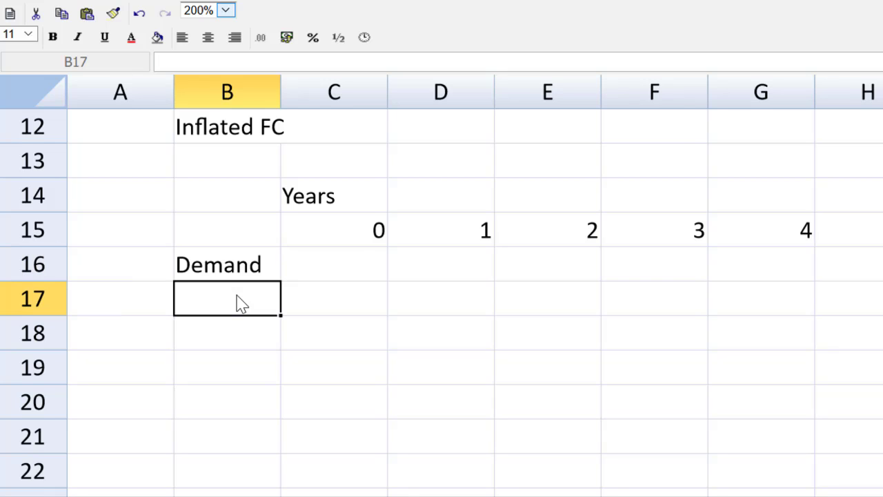
type("Sales")
key("BackSpace")
key("BackSpace")
key("BackSpace")
key("BackSpace")
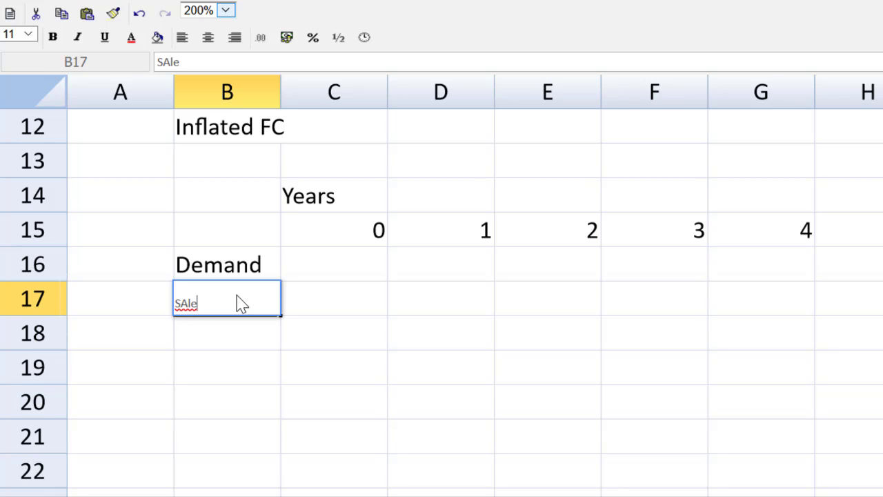
type("ales")
key("Return")
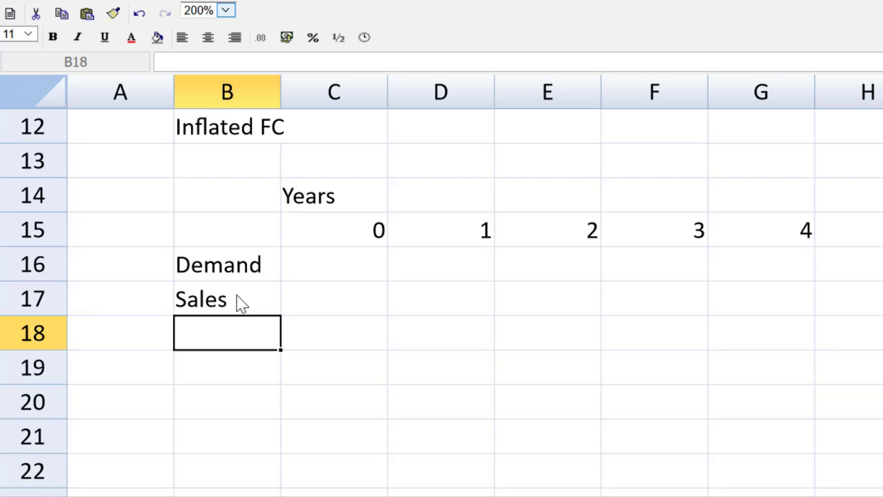
Step: Enter the row labels "Total VC" in cell B18 and "Total FC" in cell B19
type("V")
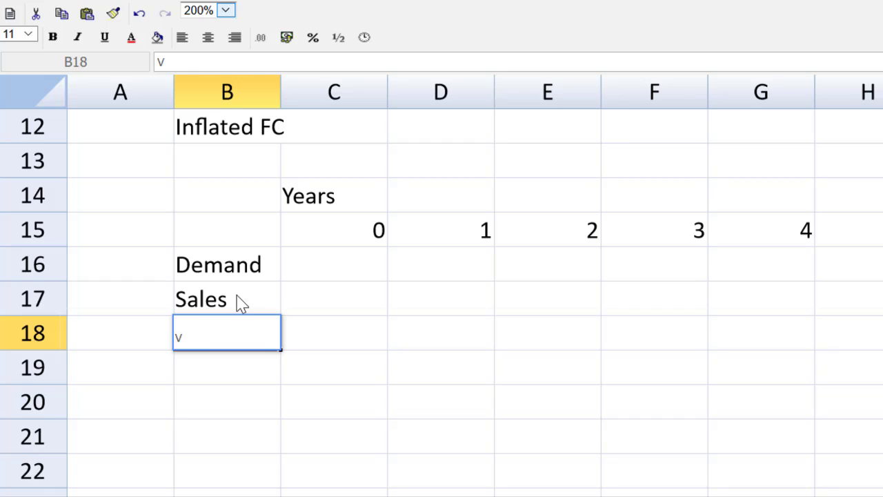
type("C")
key("BackSpace")
key("BackSpace")
type("Total VC")
key("Return")
type("Total FC")
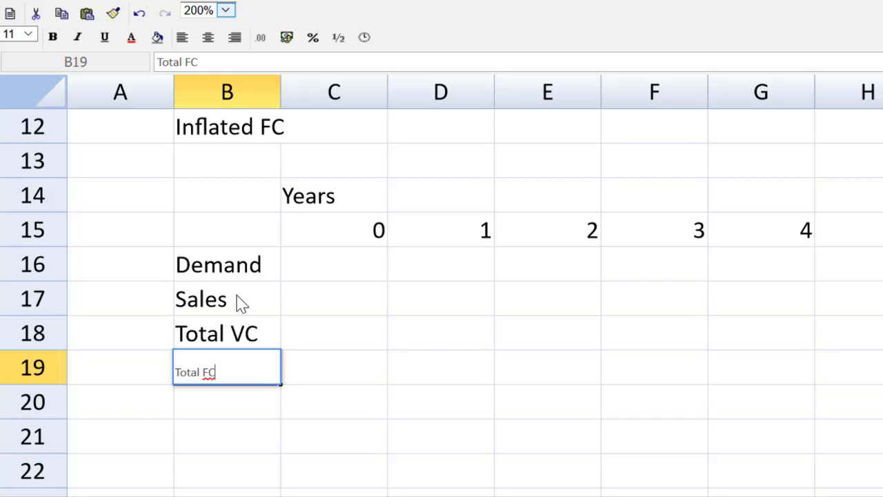
key("Return")
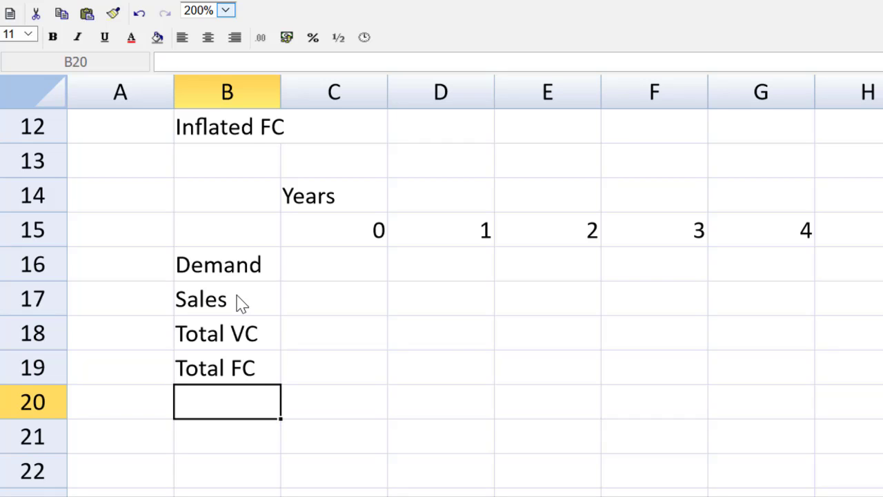
Step: Enter the row label "Taxable CF" in cell B20, directly below "Total FC"
key("Down")
key("Down")
key("Down")
key("Down")
key("Down")
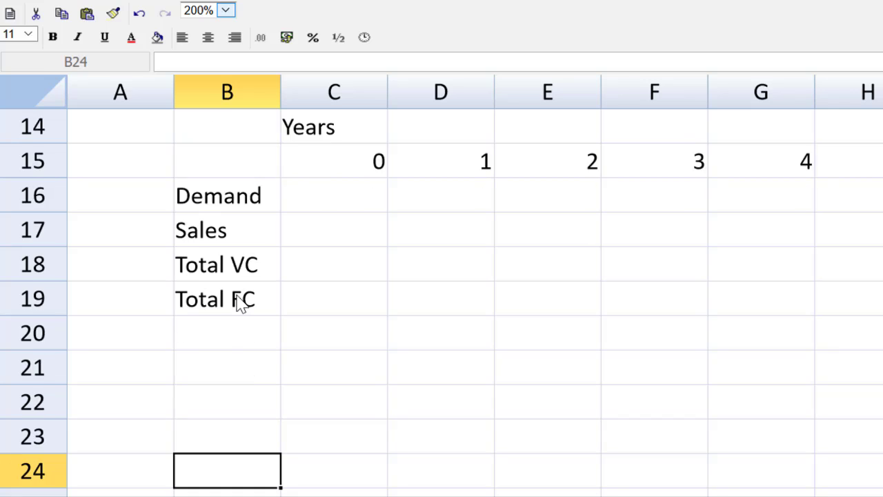
key("Up")
key("Up")
key("Up")
key("Up")
key("Up")
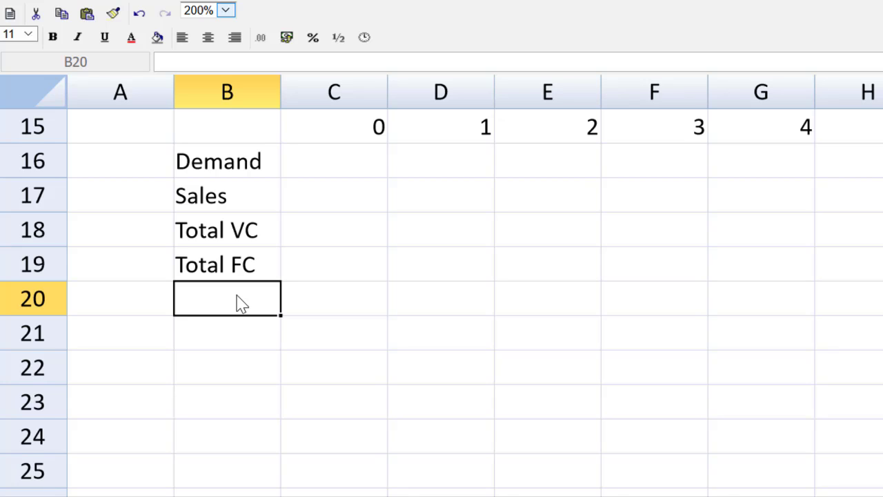
type("Taxable")
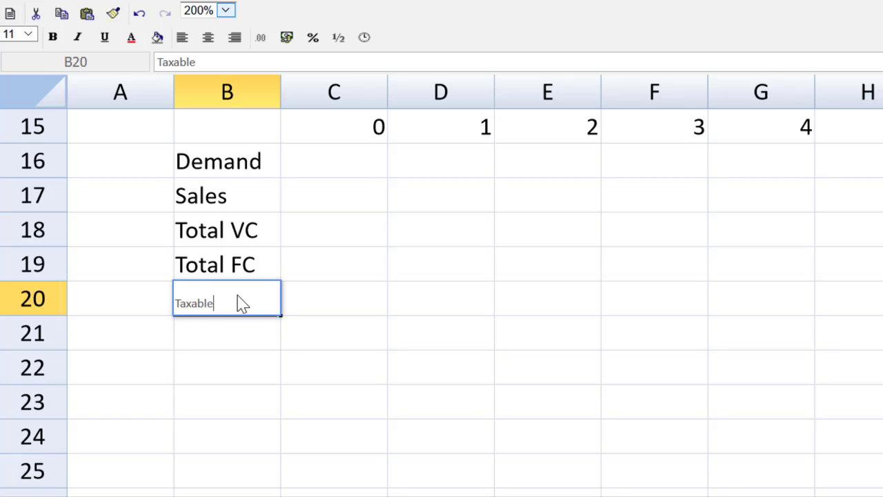
type(" CF")
key("Return")
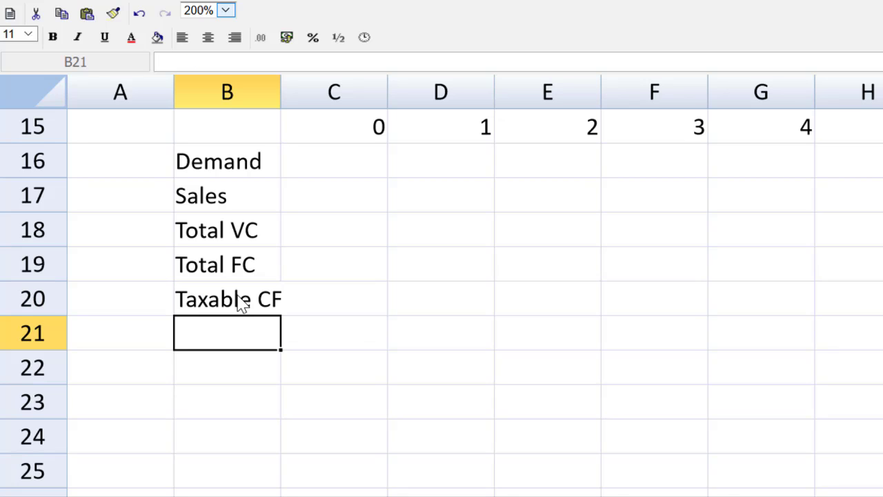
Step: Enter the row labels "Tax" in cell B21 and "TAD benefit" in cell B22
type("Tax")
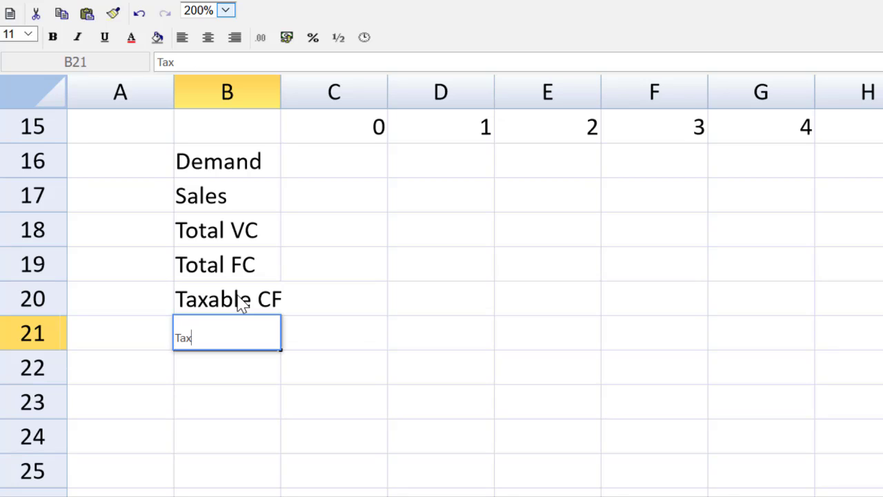
key("Return")
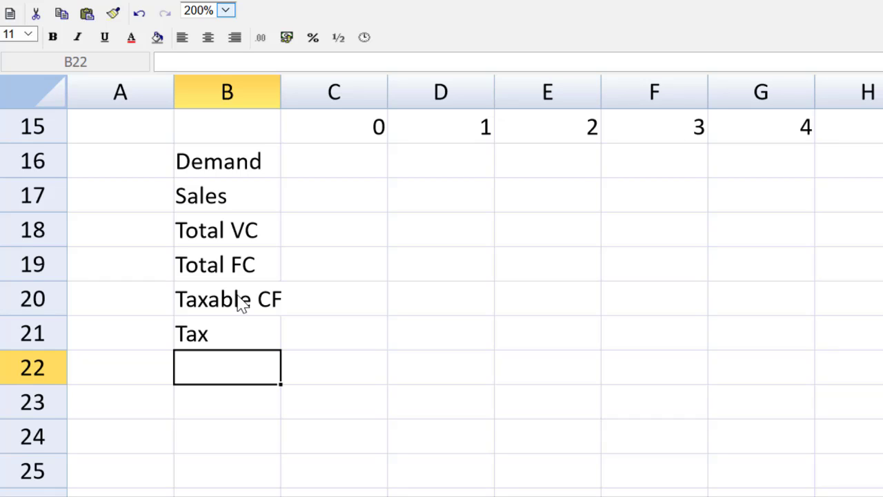
type("TA")
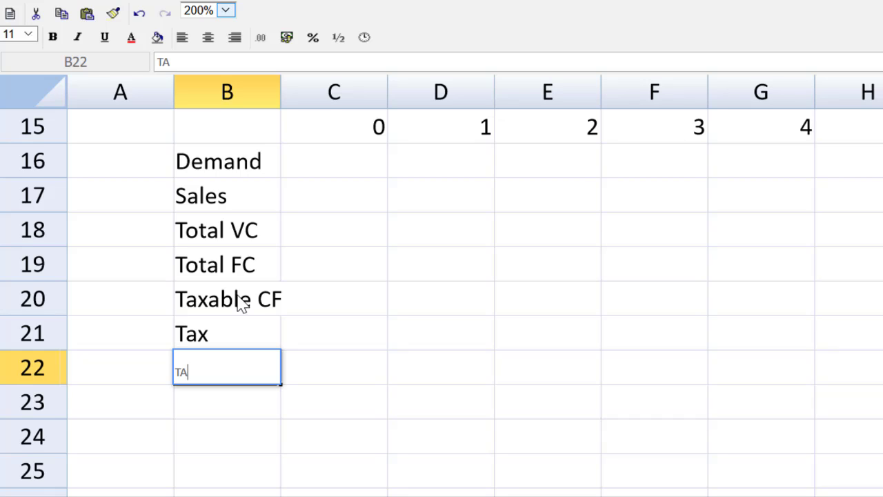
type("D benefit")
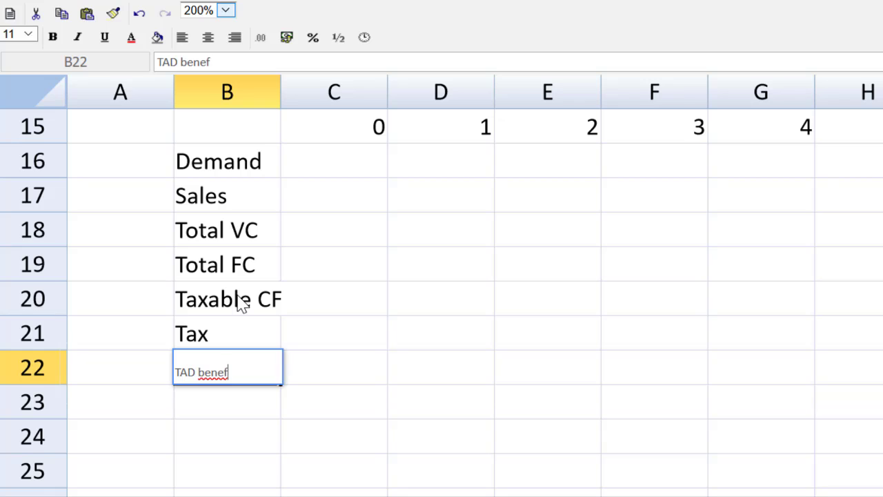
key("Return")
Step: Enter the row label "CF" in cell B23, directly below "TAD benefit"
key("Return")
key("Return")
key("Return")
key("Return")
key("Return")
key("Return")
key("Return")
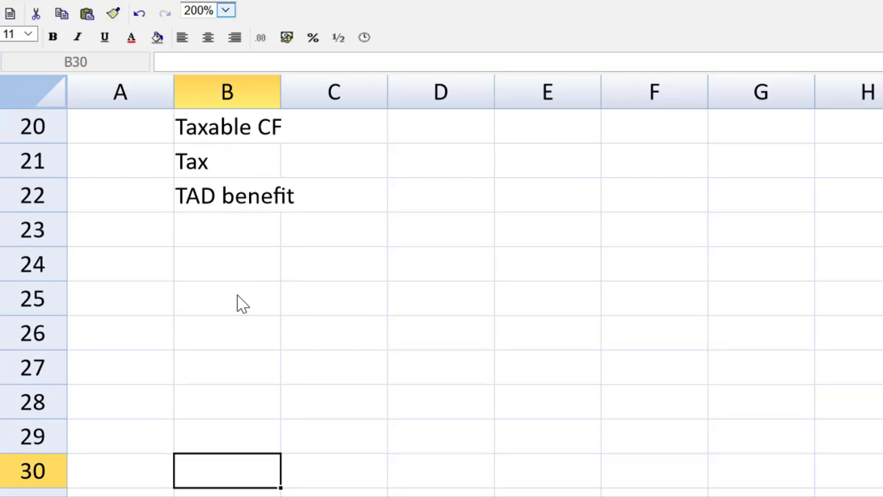
key("Up")
key("Up")
key("Up")
key("Up")
key("Up")
key("Up")
key("Up")
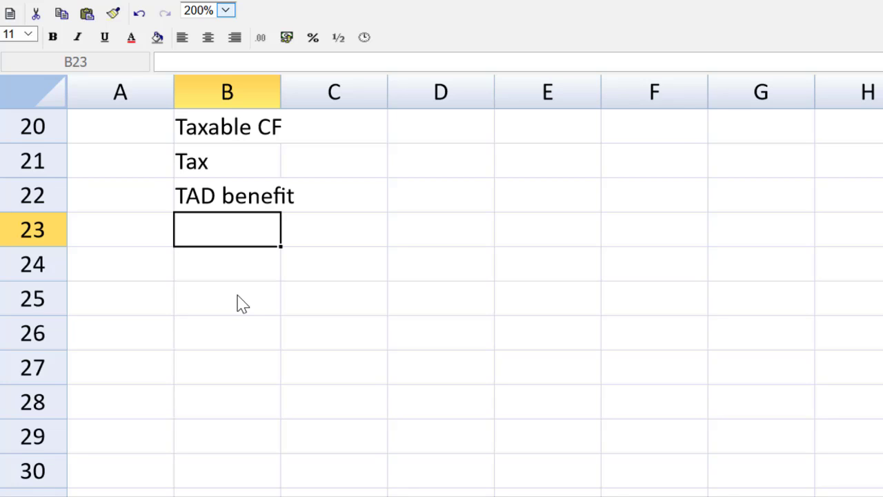
type("CF")
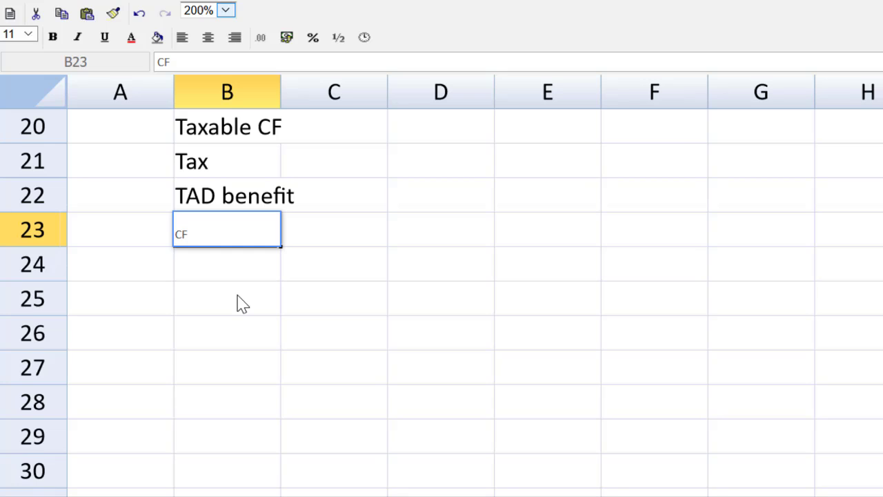
key("Return")
Step: Enter the row label "PV of CFs Y 1- 4" in cell B25, leaving row 24 blank
key("Down")
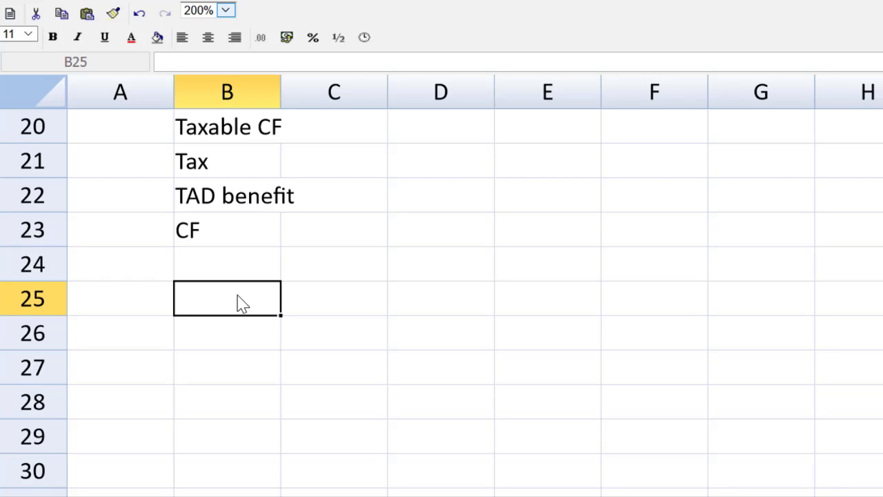
type("PC")
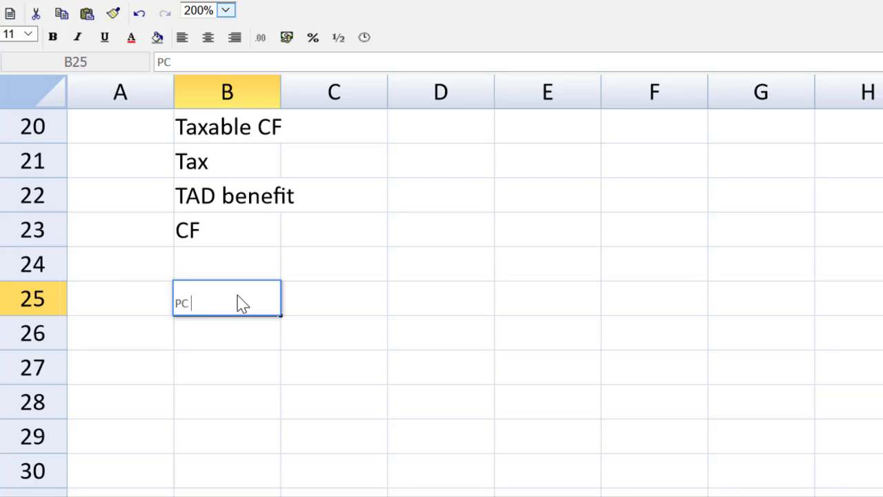
key("BackSpace")
type("V of CFs")
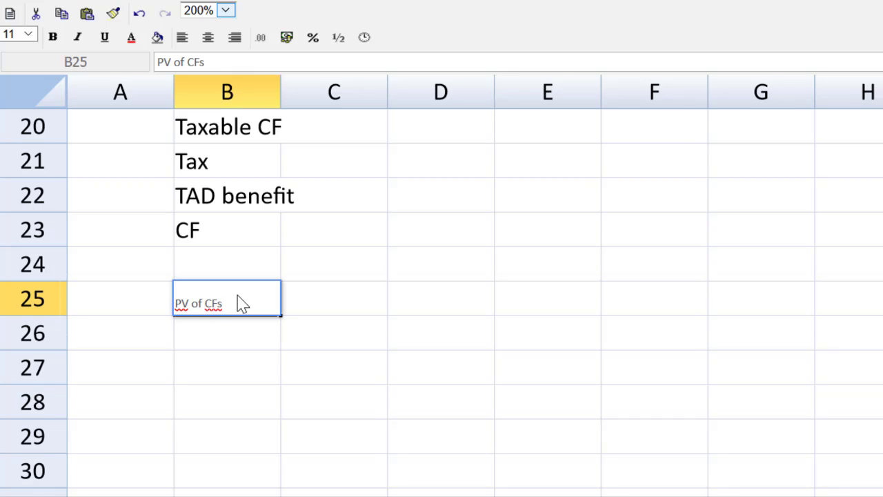
type(" Y 10")
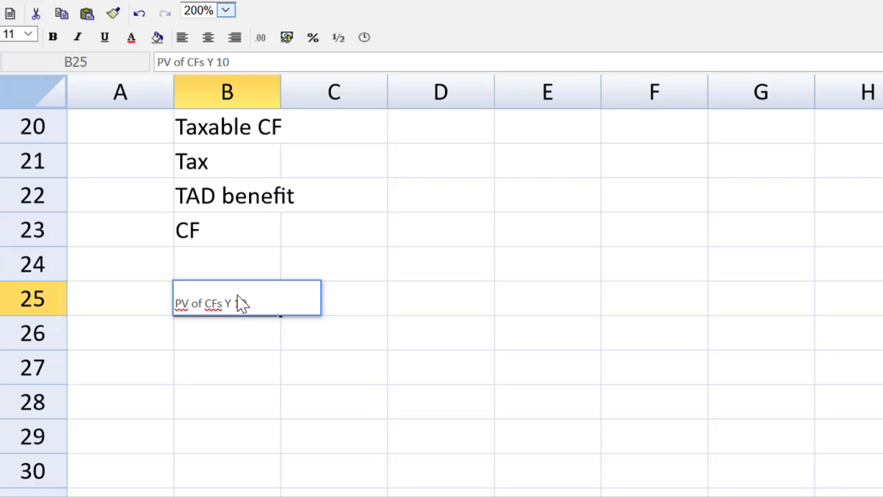
key("BackSpace")
type("- 4")
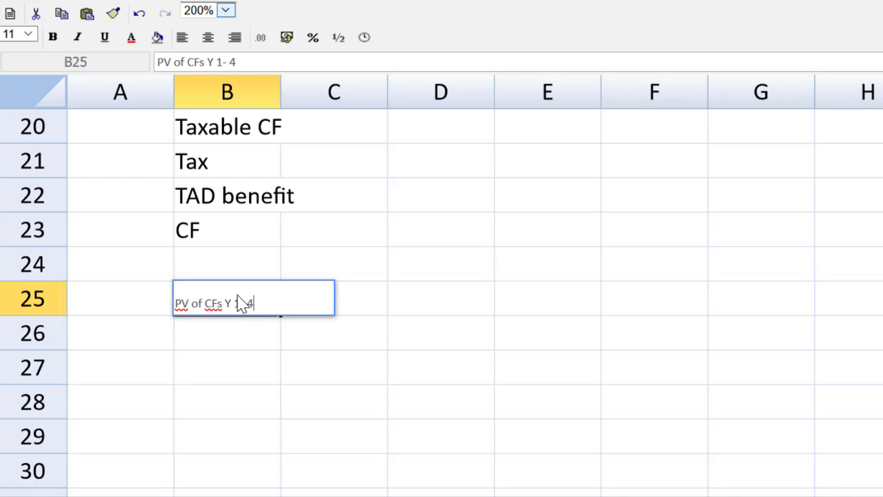
key("Return")
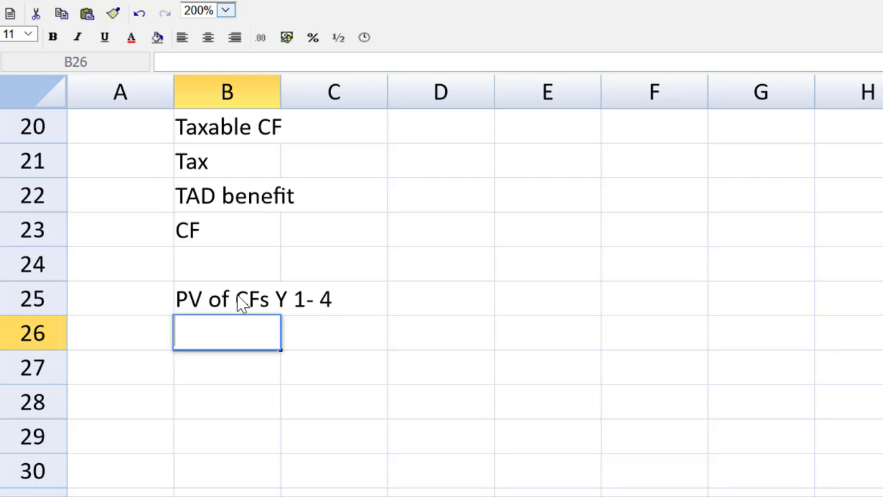
Step: Enter the row labels "Initial Investment" in cell B26 and "NPV" in cell B27
type("Initial Investment")
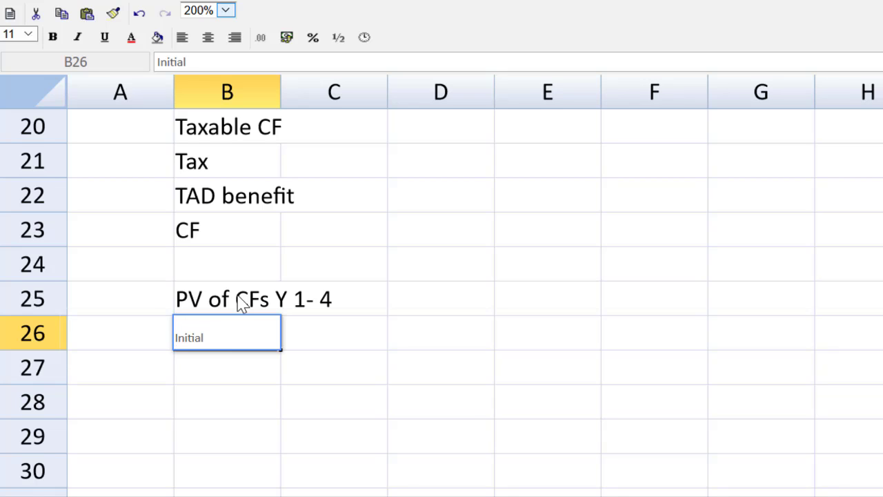
key("Return")
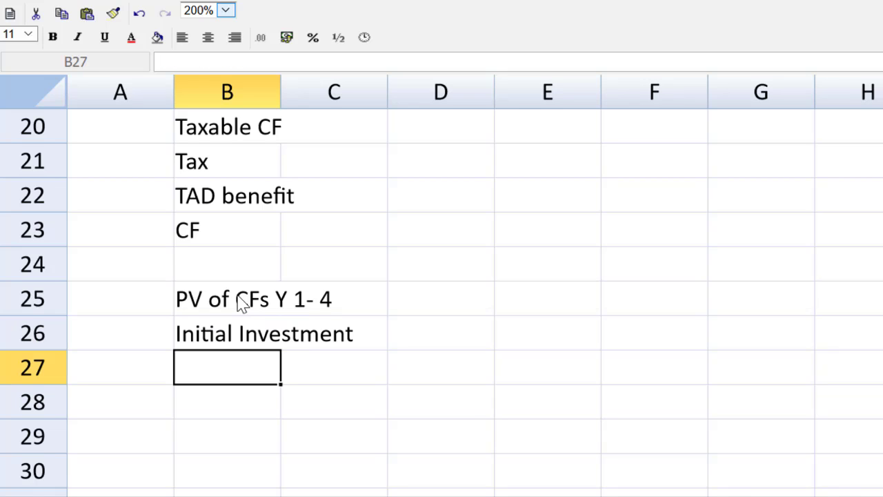
type("NPV")
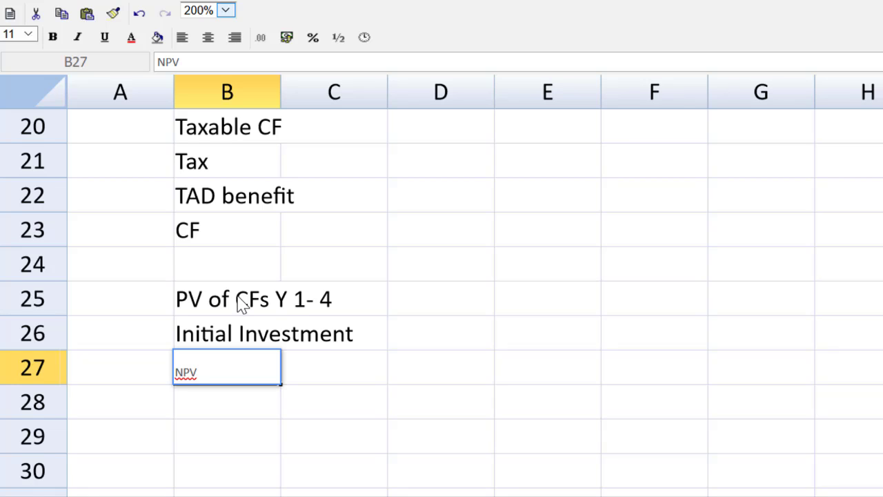
key("Return")
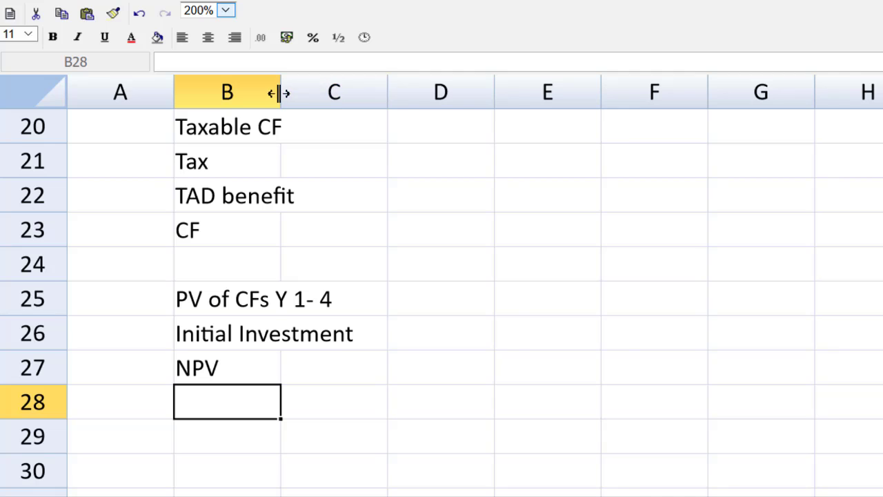
Step: Widen column B so the longest row labels fit inside it, and look over the whole template at 100% zoom
left_click_drag(283, 95, 410, 96)
left_click(226, 10)
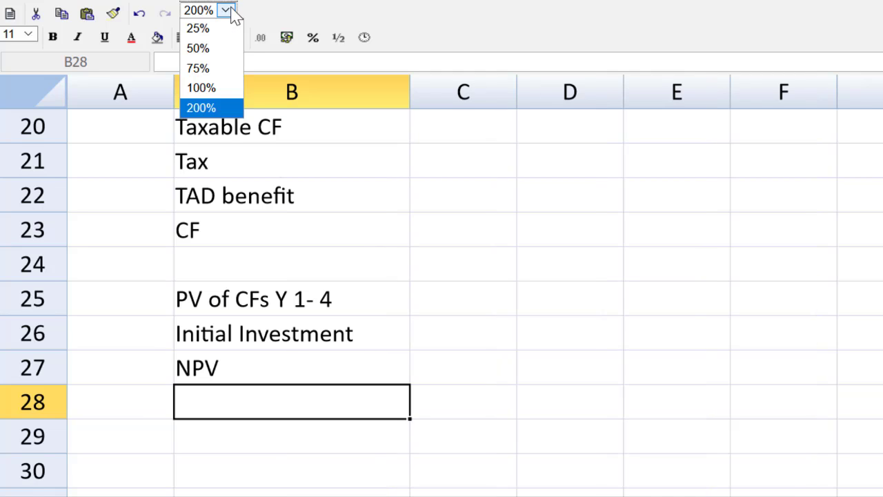
left_click(235, 88)
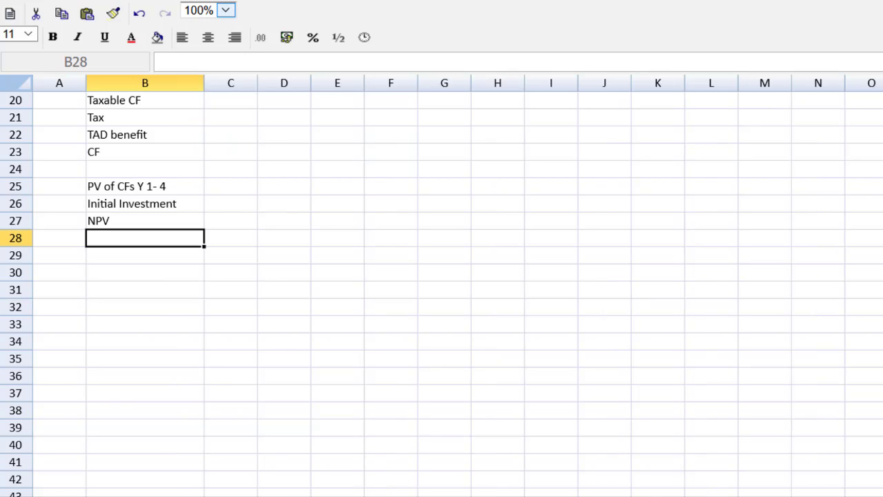
scroll(442, 290, "up", 6)
scroll(441, 290, "down", 2)
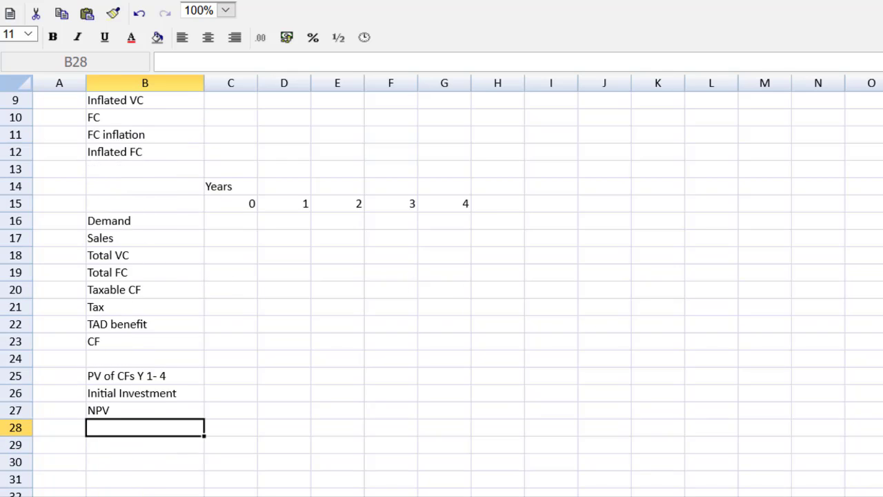
scroll(442, 290, "up", 3)
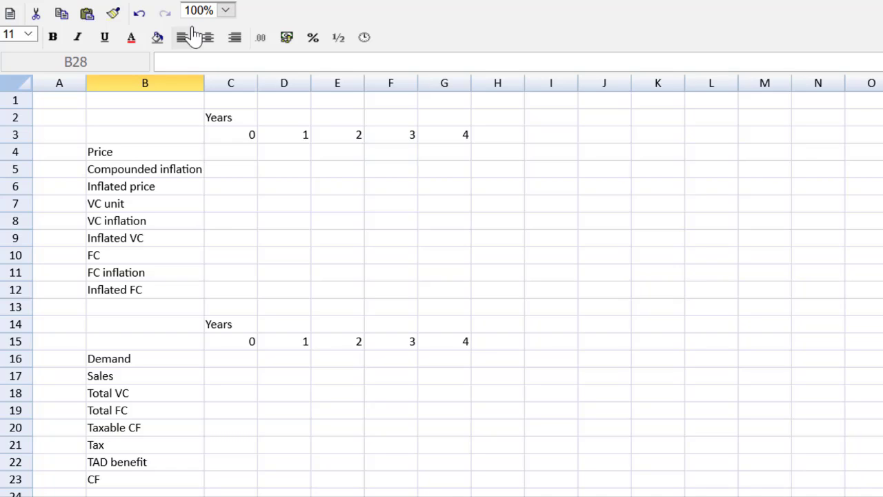
left_click(226, 10)
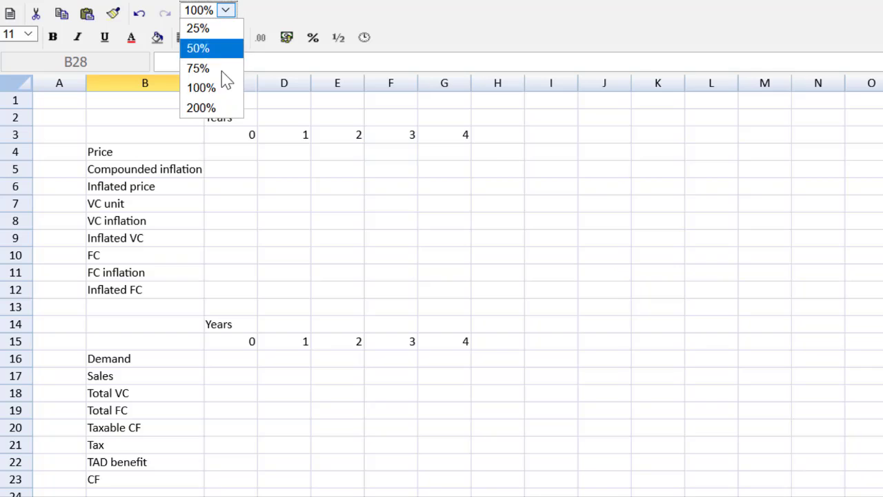
left_click(222, 108)
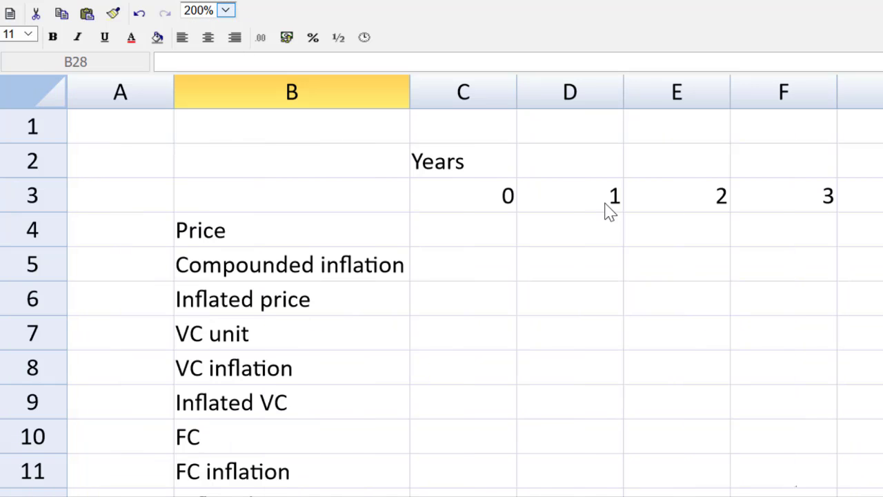
Step: Enter the prices 125, 130, 140 and 120 for years 1 to 4 in cells D4 to G4
left_click(572, 234)
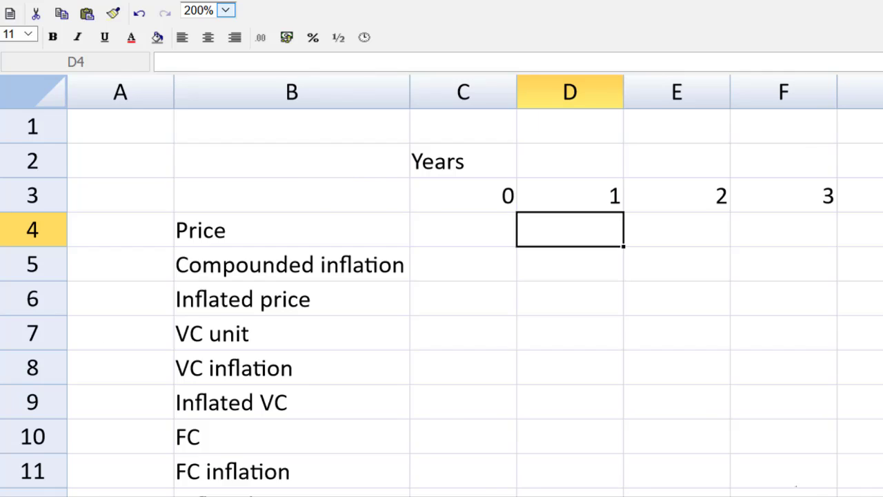
scroll(441, 276, "right", 2)
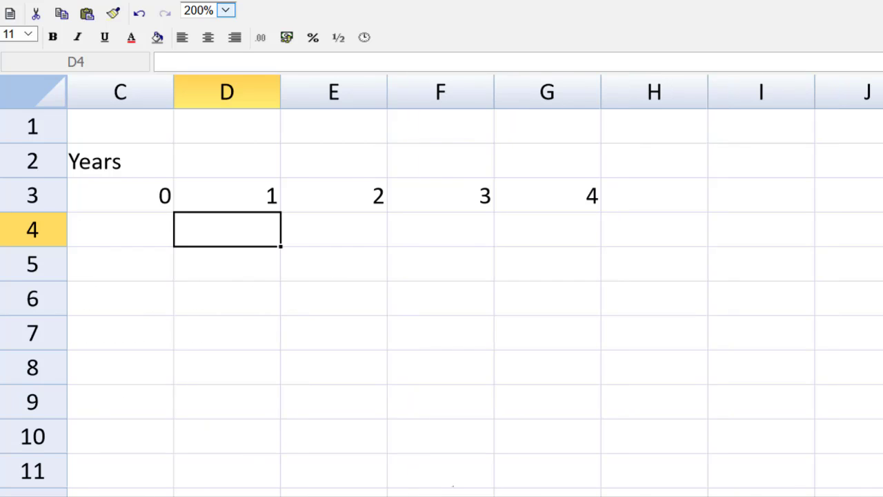
scroll(442, 276, "left", 1)
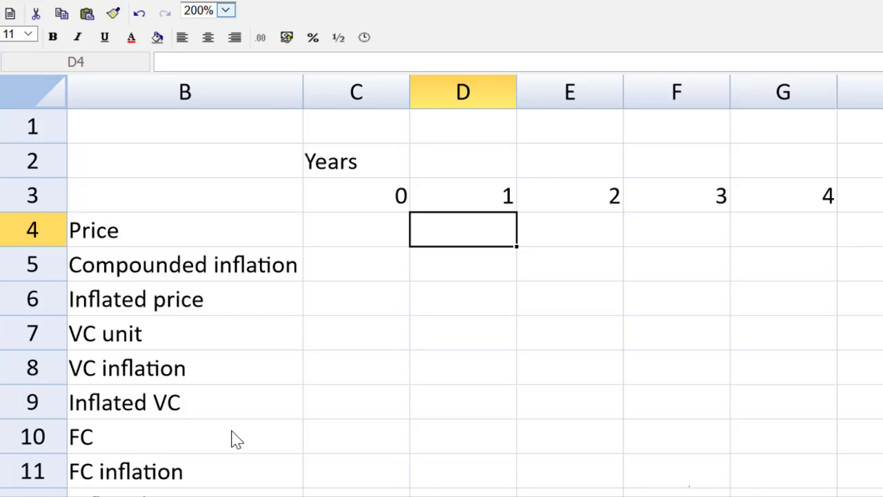
type("125")
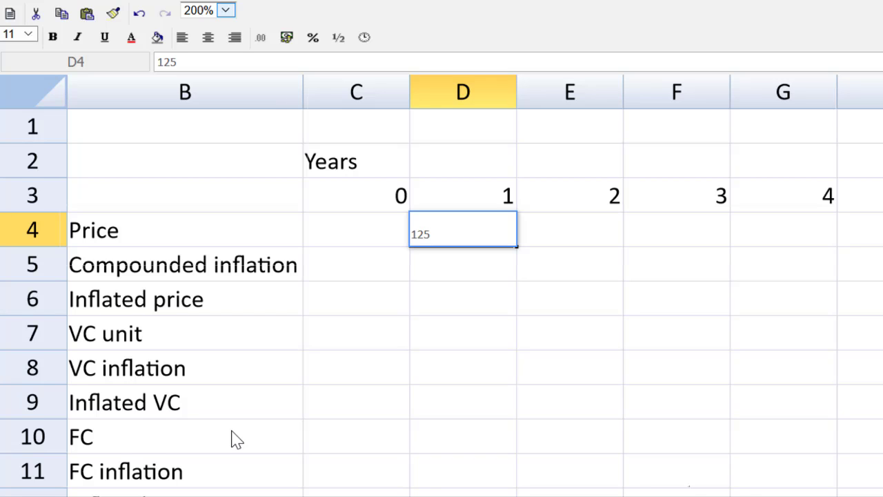
key("Tab")
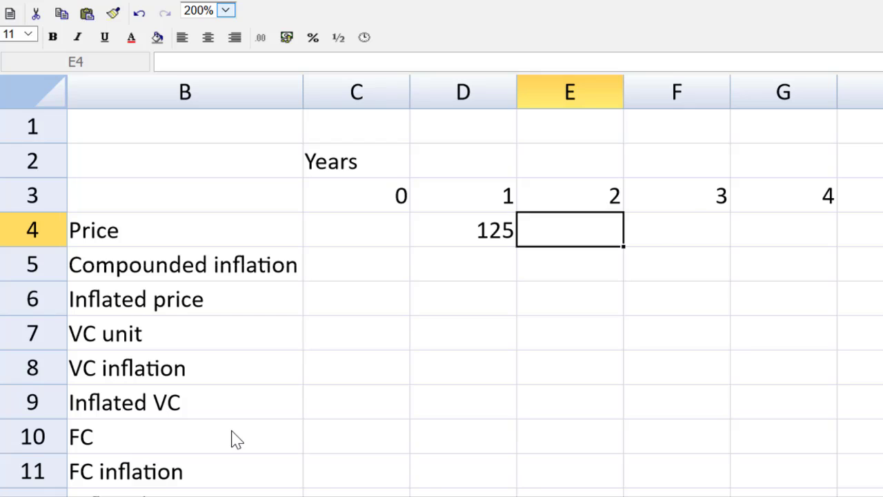
type("130")
key("Tab")
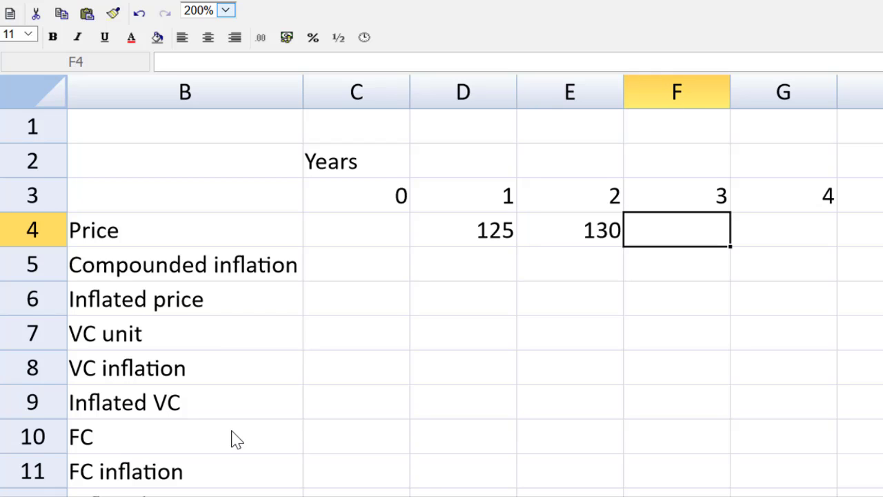
type("140")
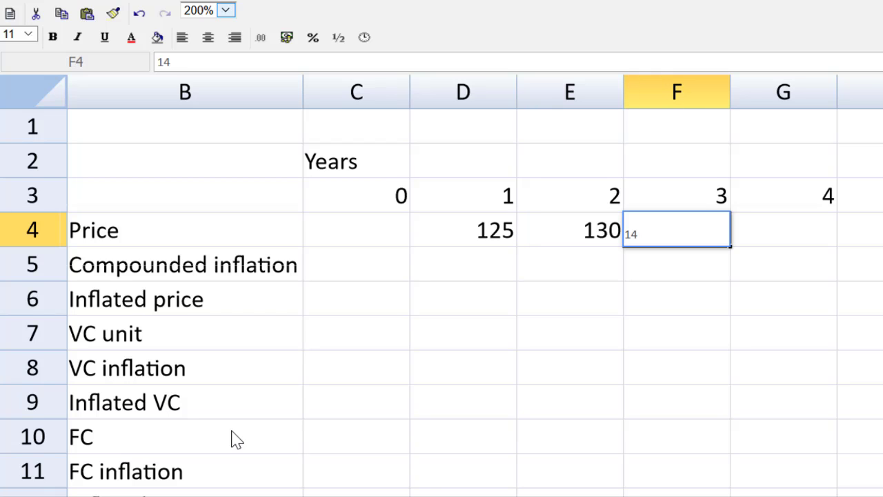
key("Tab")
type("120")
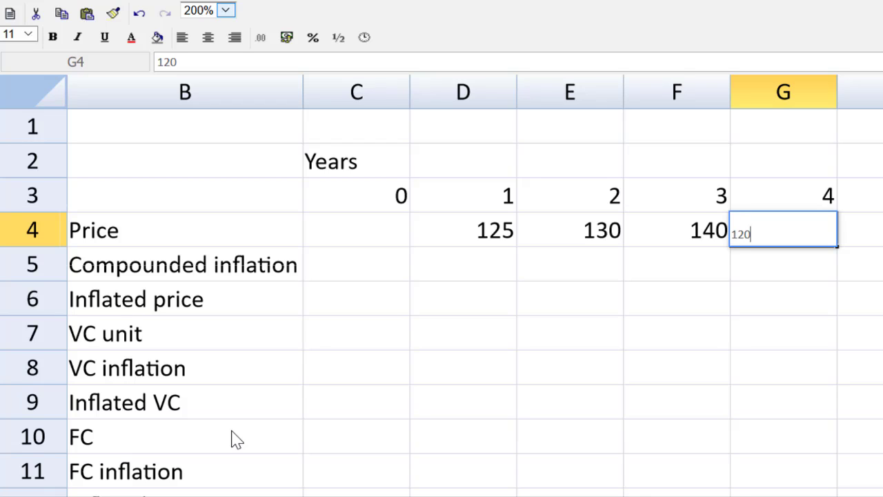
key("Return")
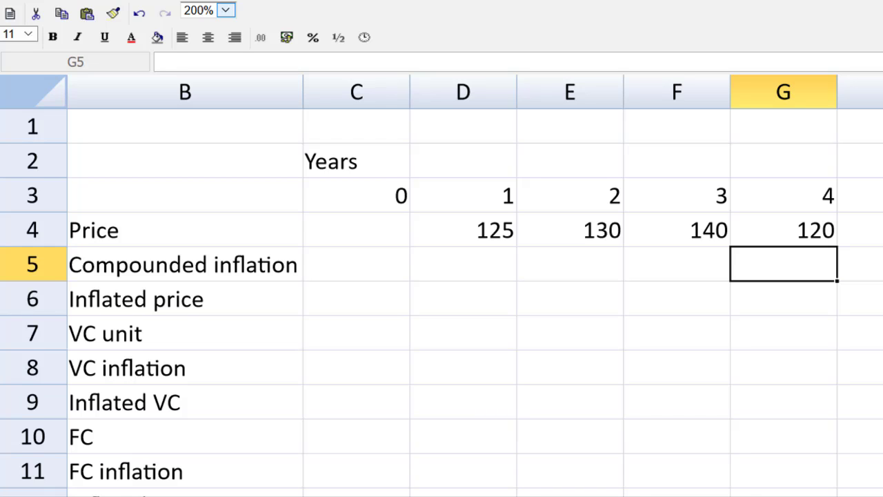
Step: Enter the year 1 compounded inflation factor 1.05 in cell D5
left_click(463, 272)
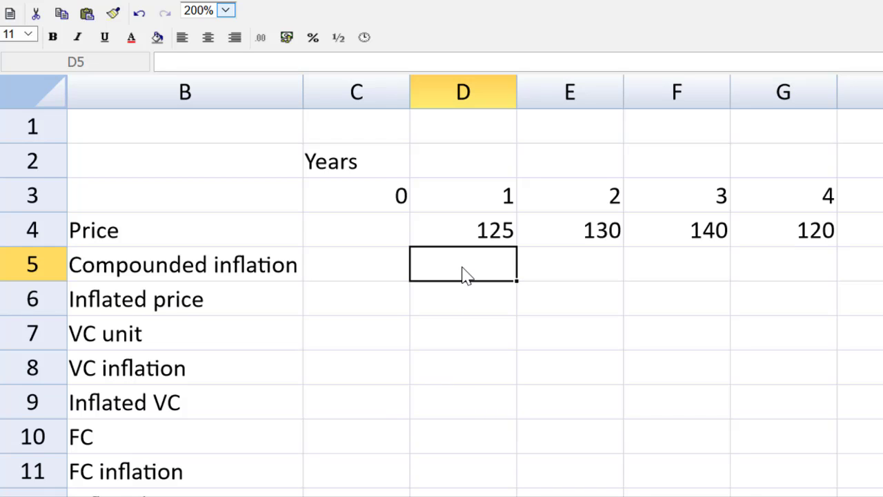
double_click(464, 272)
type("1.05")
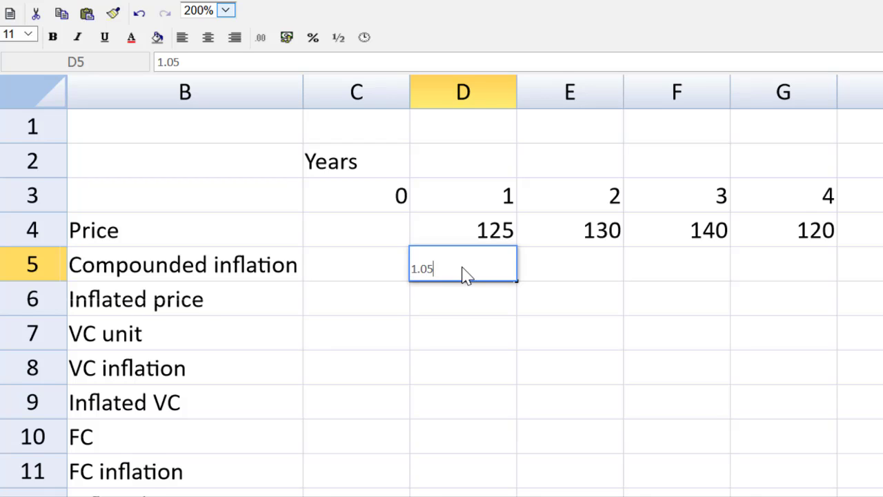
key("Tab")
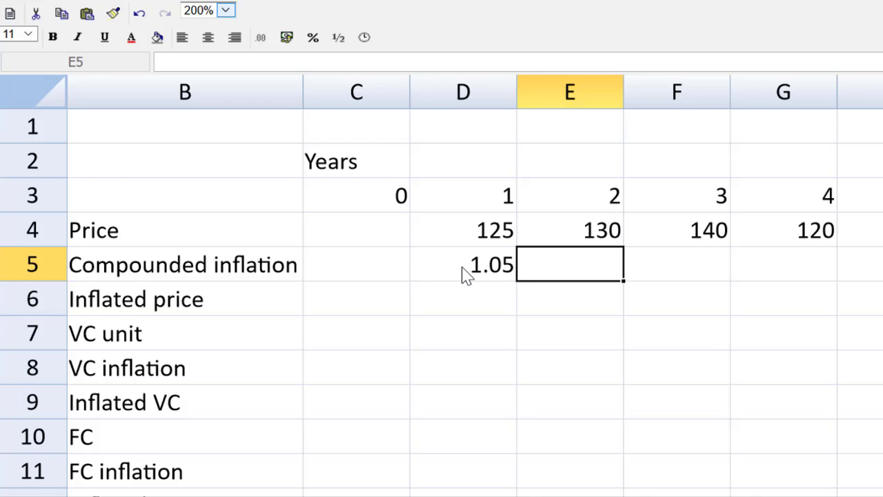
Step: Enter the formula =D5*1.05 in cell E5 and fill it across to G5 for the remaining years' compounded inflation
type("=")
left_click(463, 268)
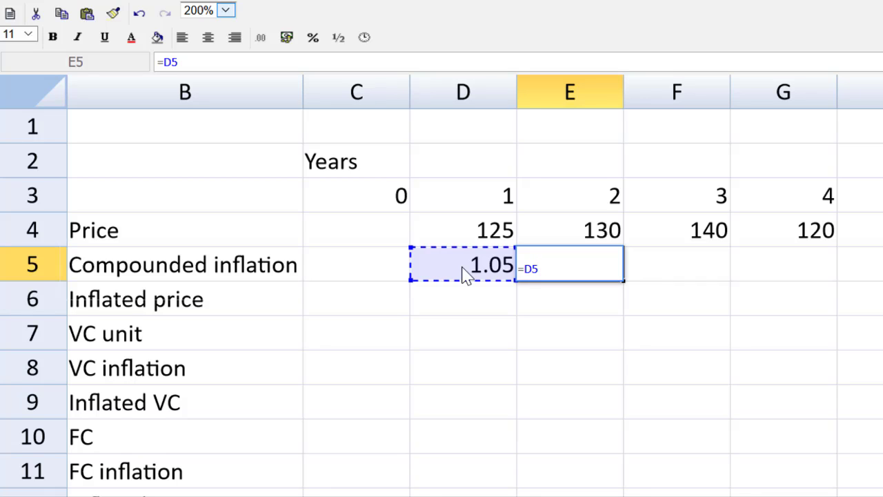
type("*1.05")
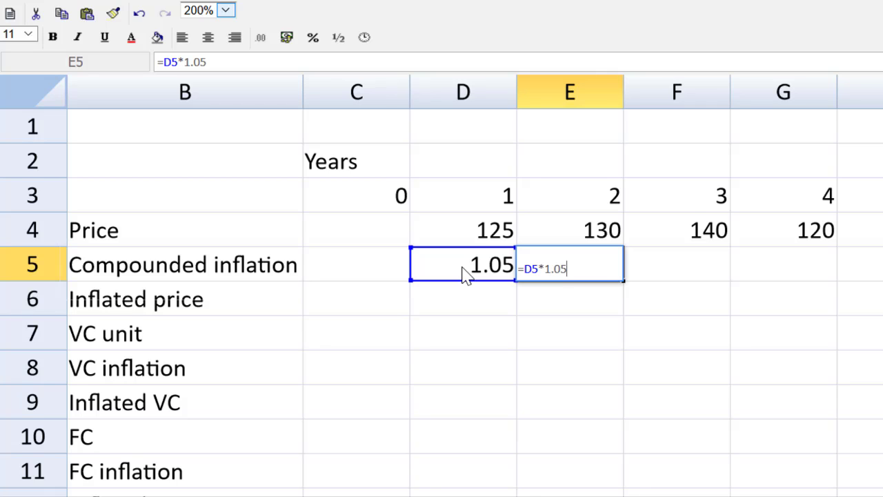
key("Return")
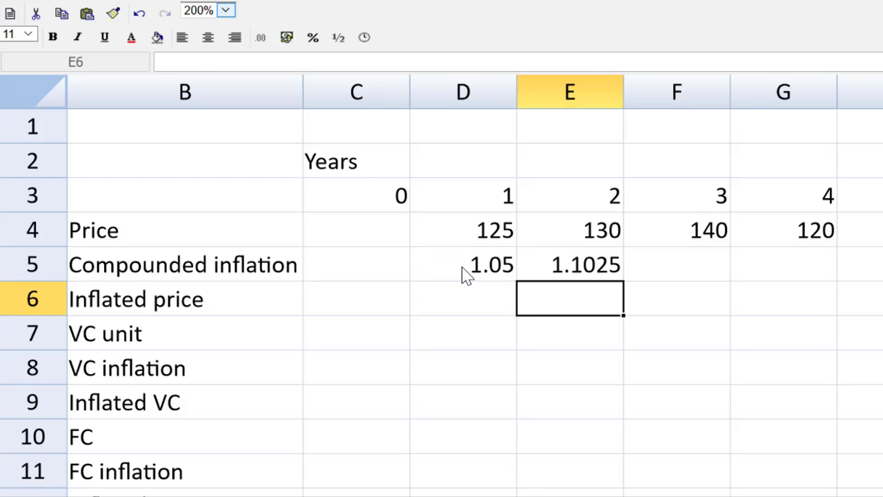
left_click(592, 279)
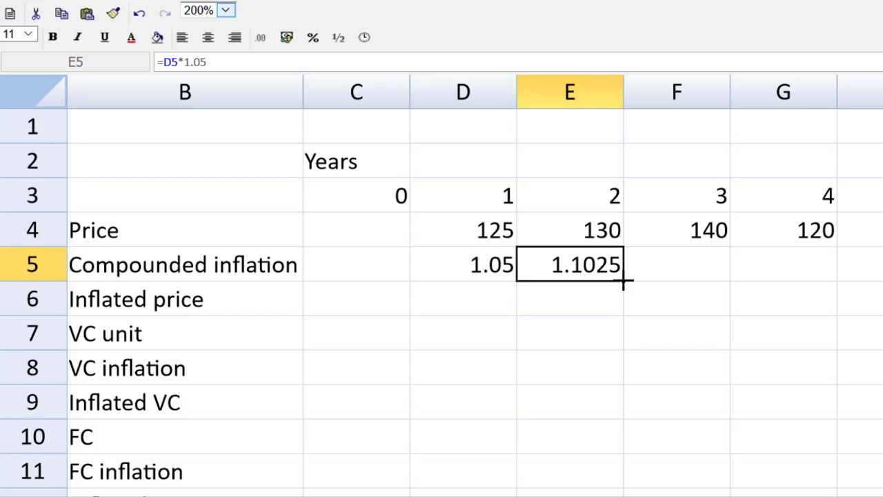
left_click_drag(623, 280, 759, 277)
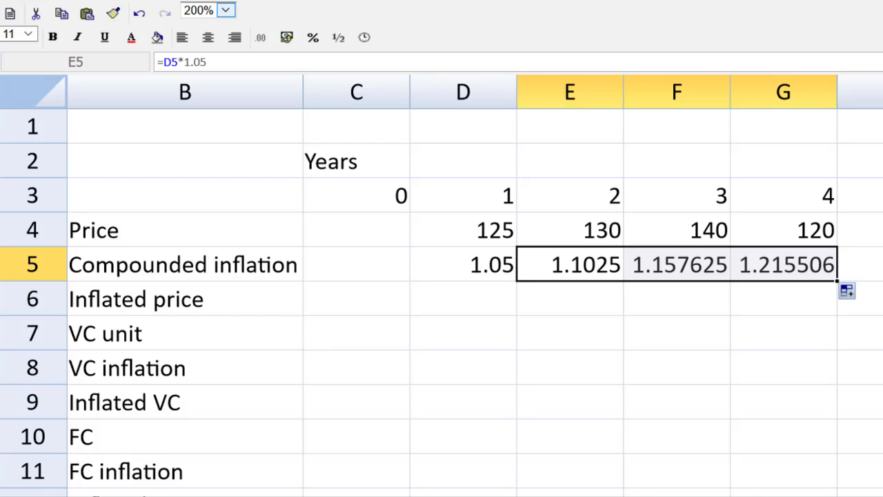
Step: Calculate the year 1 inflated price in cell D6 with the formula =D4*D5
left_click(465, 312)
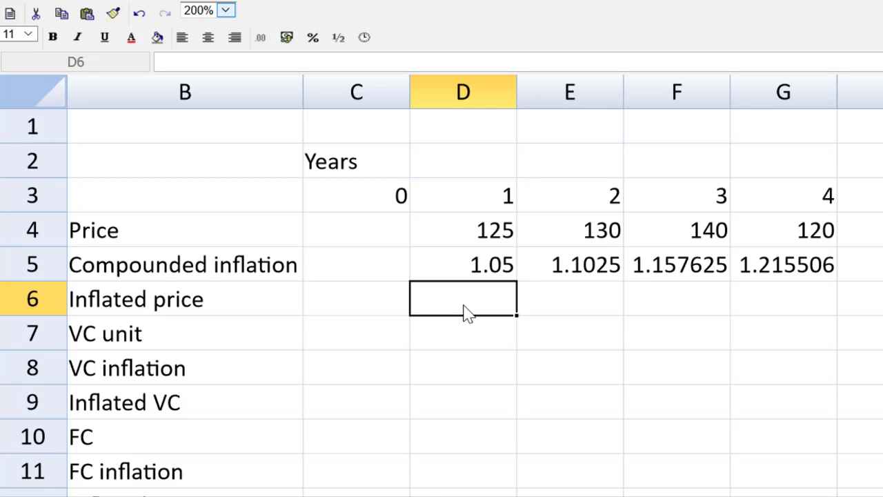
type("=")
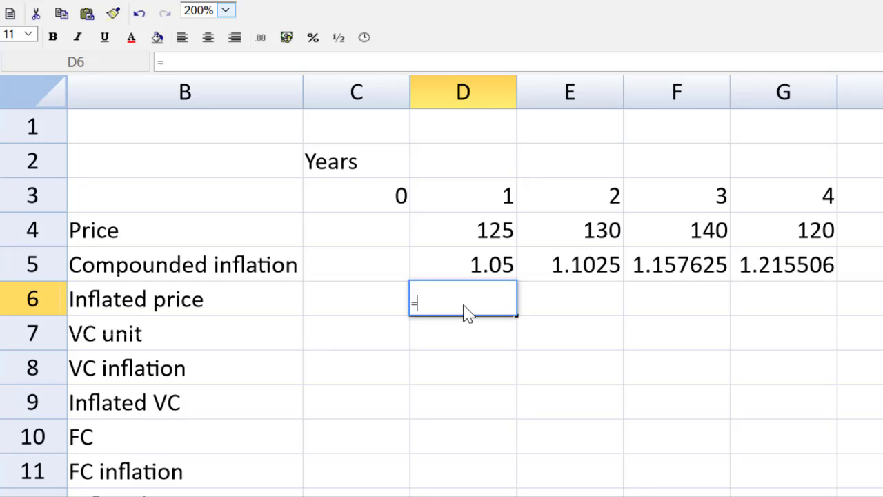
left_click(481, 235)
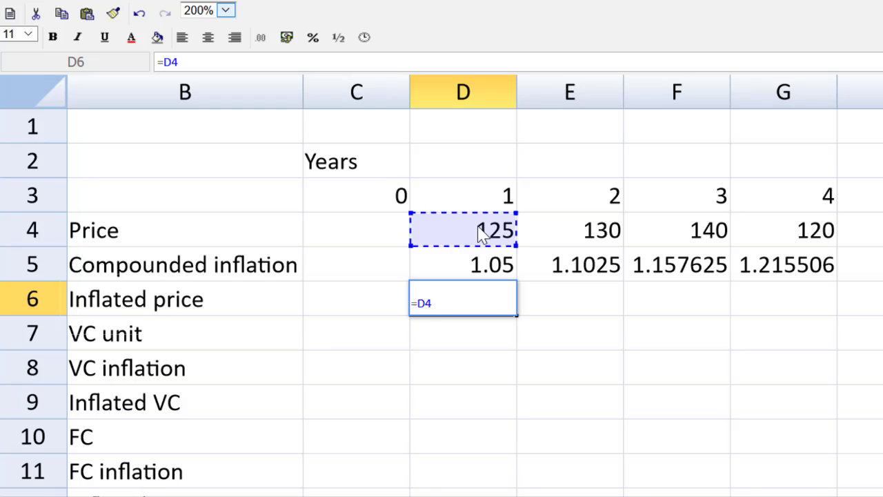
type("*")
key("Down")
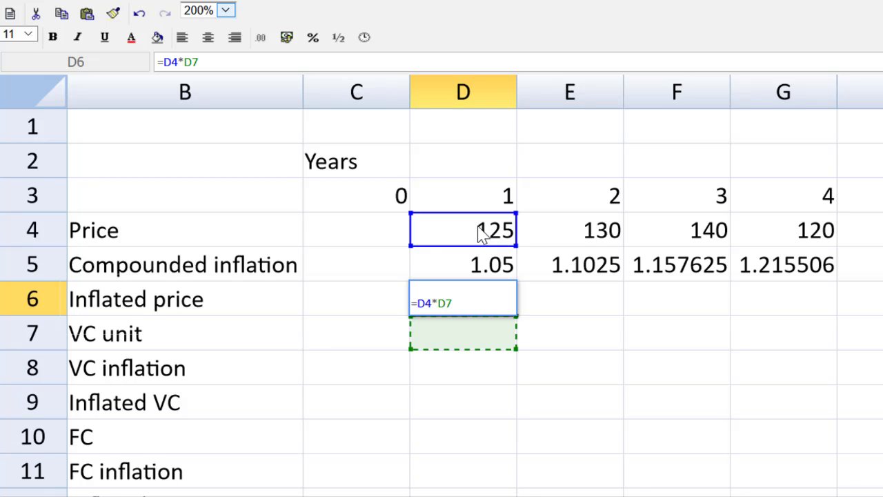
key("Up")
key("Up")
key("Return")
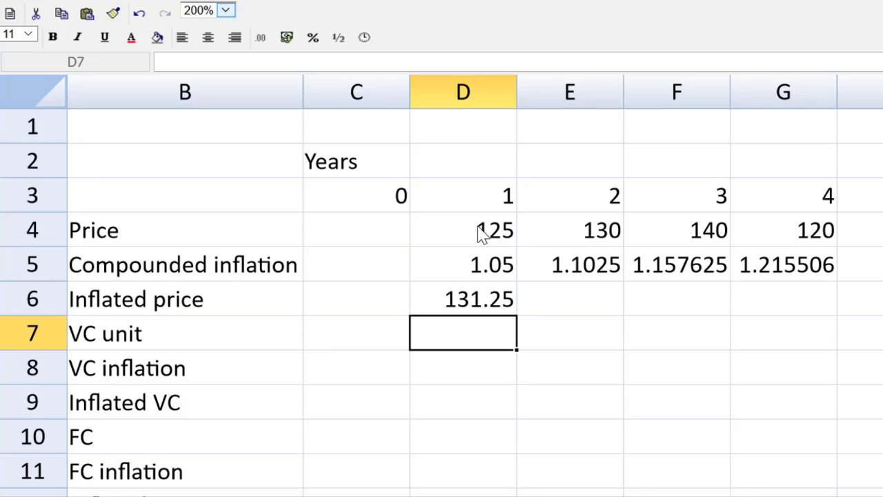
Step: Copy the inflated price formula from D6 into cells E6, F6 and G6 for years 2 to 4
key("Up")
key("Right")
key("ctrl+v")
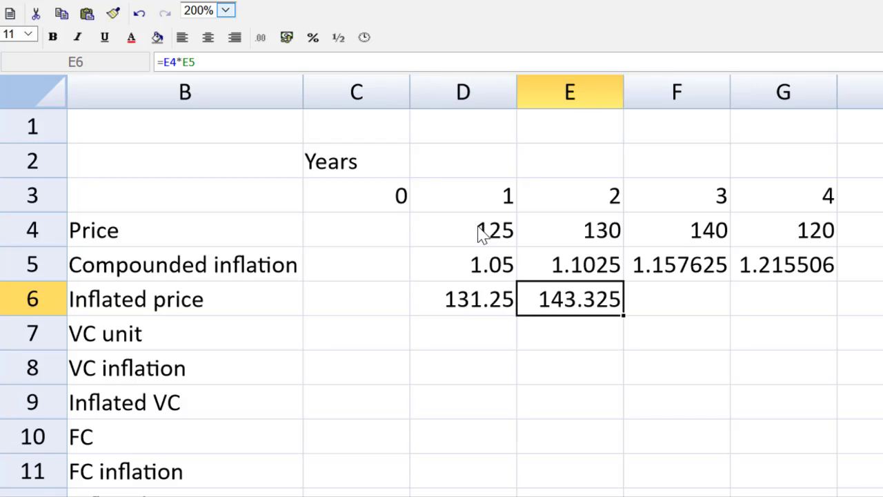
key("Right")
key("ctrl+v")
key("Right")
key("ctrl+v")
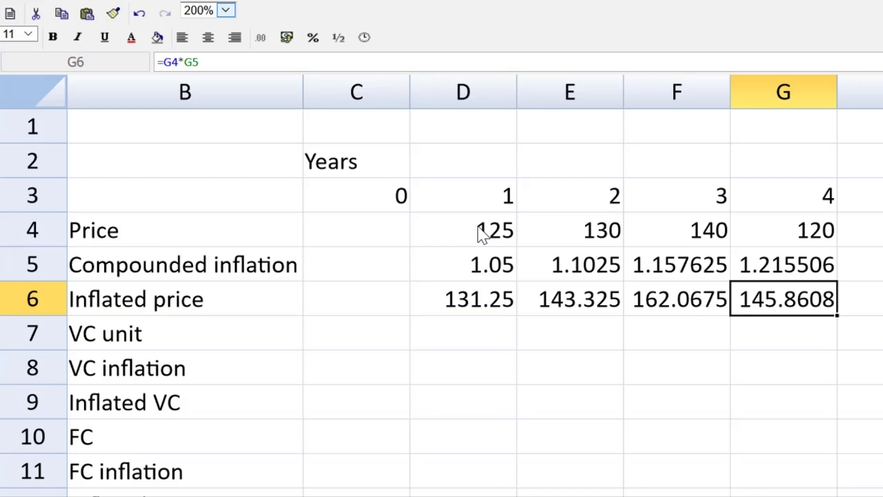
Step: Enter 71 as the year 1 variable cost per unit in cell D7 of the "VC unit" row
key("Down")
key("Left")
key("Left")
key("Left")
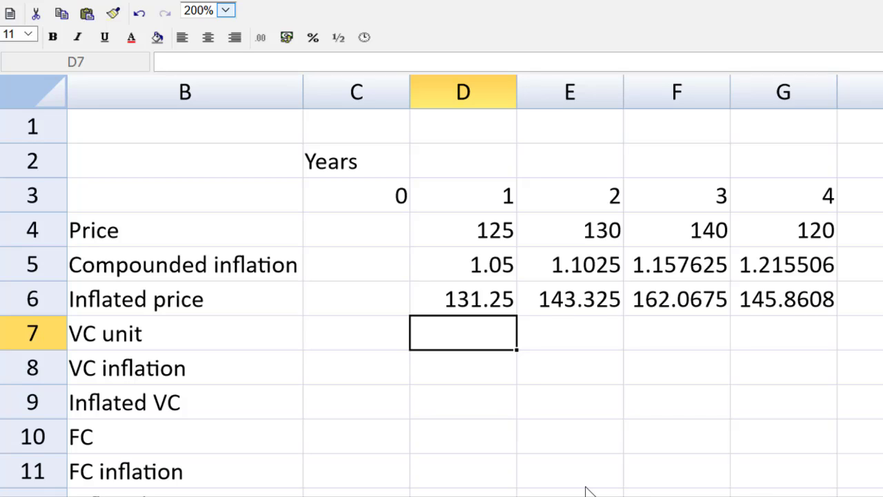
left_click(454, 369)
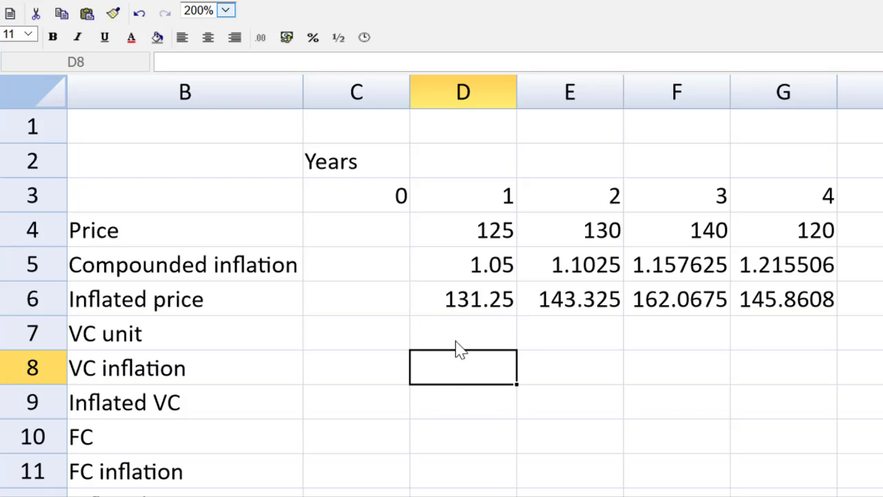
left_click(455, 331)
type("71")
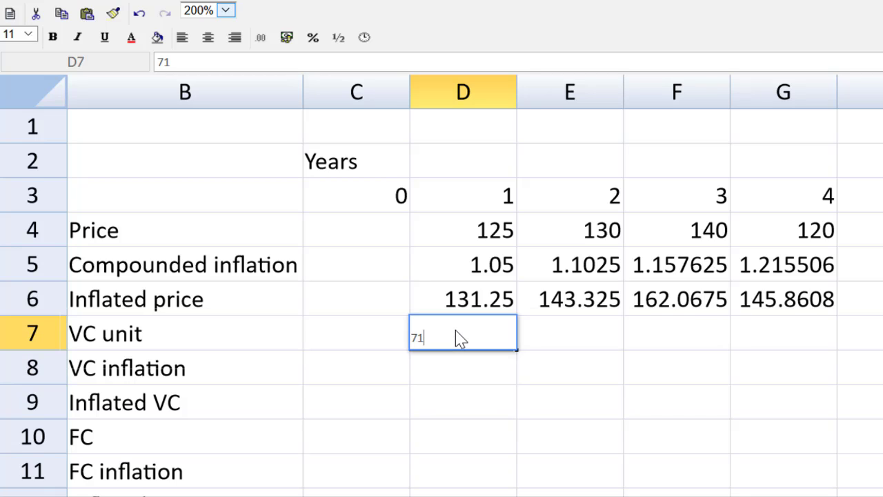
key("Tab")
Step: Copy the VC unit value from D7 into cells E7, F7 and G7 for years 2 to 4
left_click(456, 329)
key("ctrl+c")
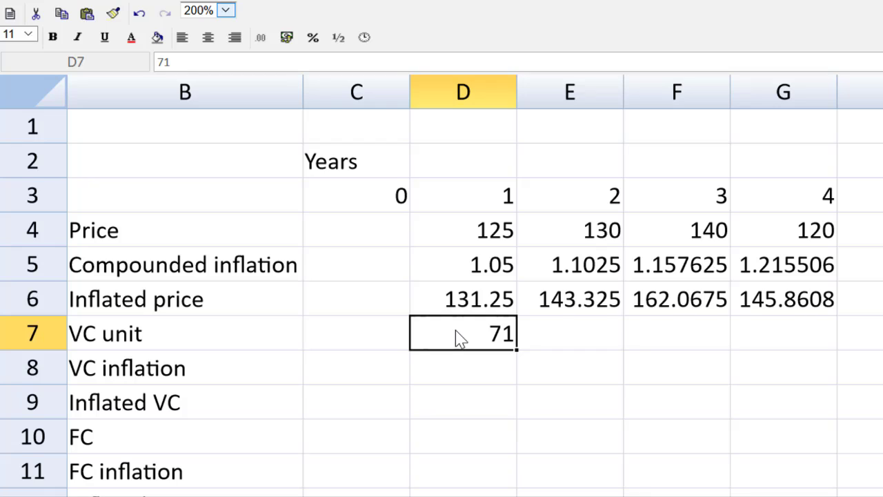
key("Right")
key("ctrl+v")
key("Right")
key("ctrl+v")
key("Right")
key("ctrl+v")
key("Down")
key("Left")
key("Left")
key("Left")
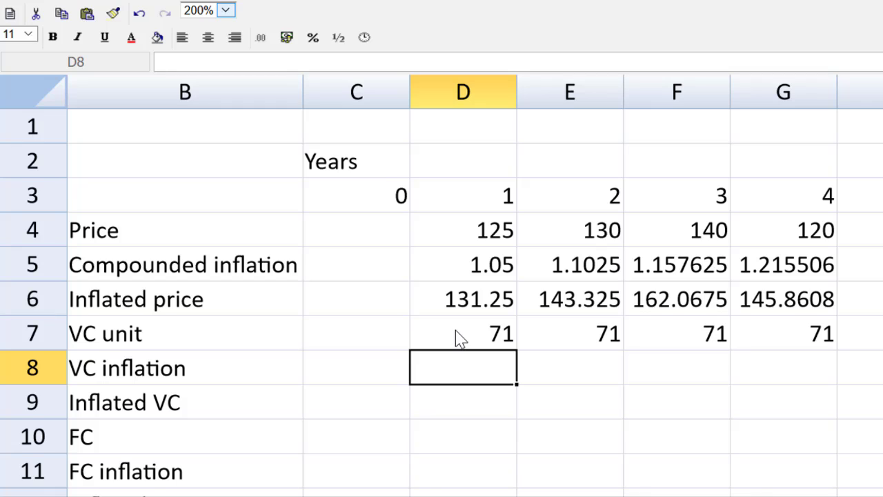
Step: Enter the year 1 VC inflation factor in cell D8 as =1.035
type("=1.")
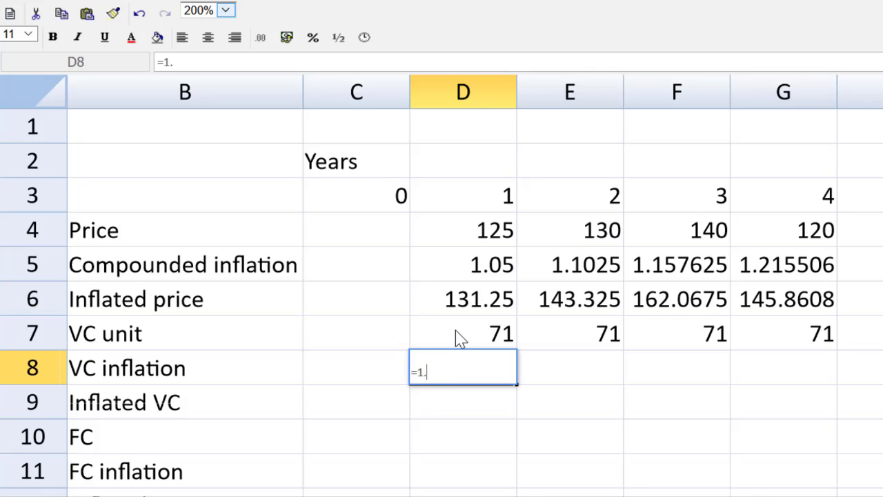
type("035")
key("Return")
key("Up")
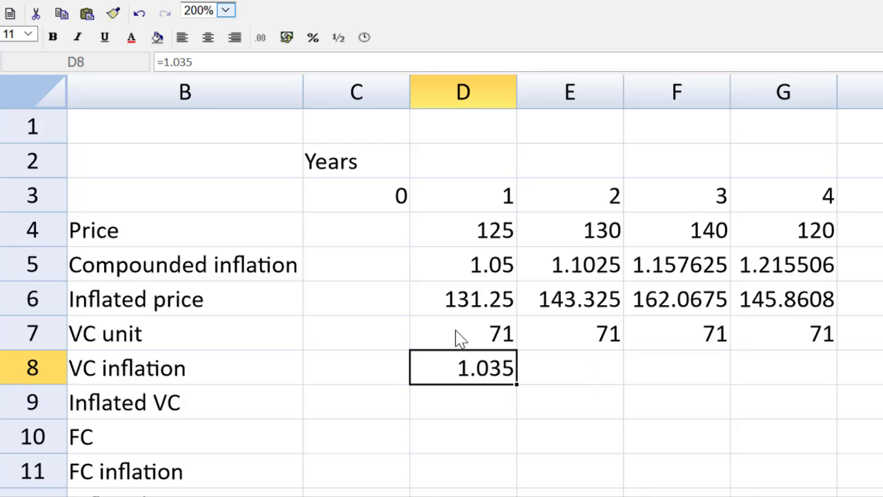
Step: Calculate the year 2 VC inflation factor in cell E8 with the formula =D8*1.035
key("Right")
type("=")
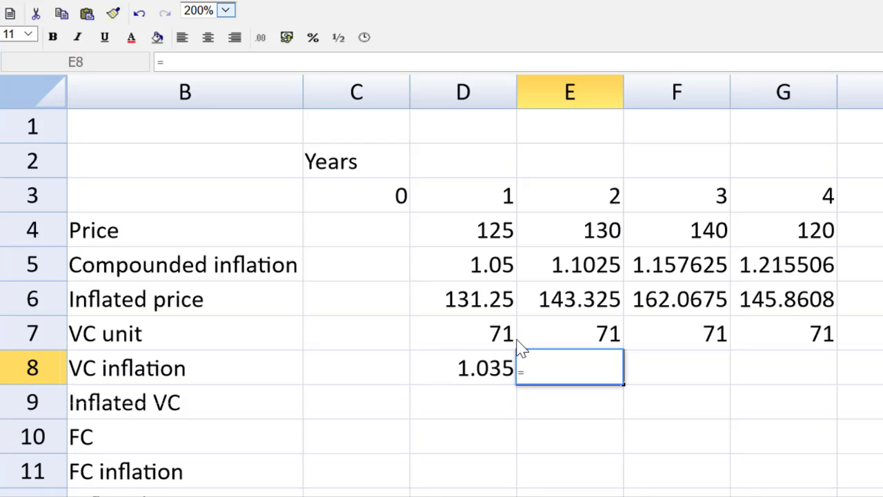
left_click(493, 369)
type("*")
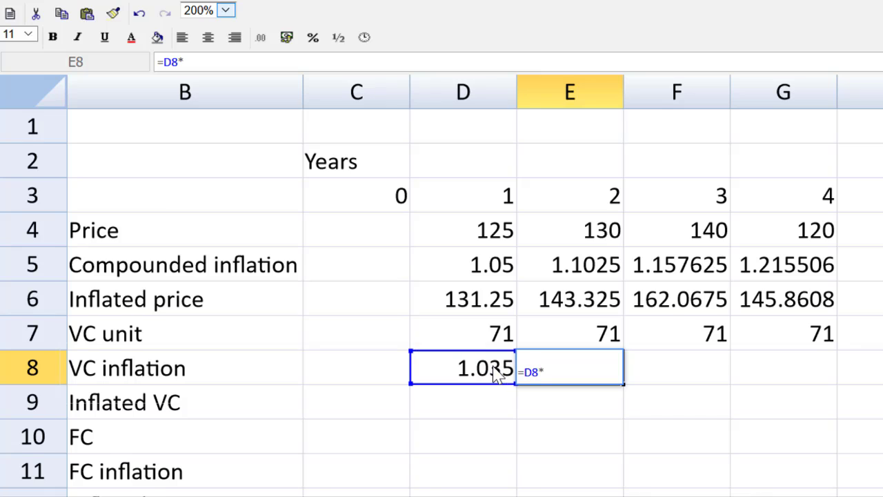
type("1.035")
key("Return")
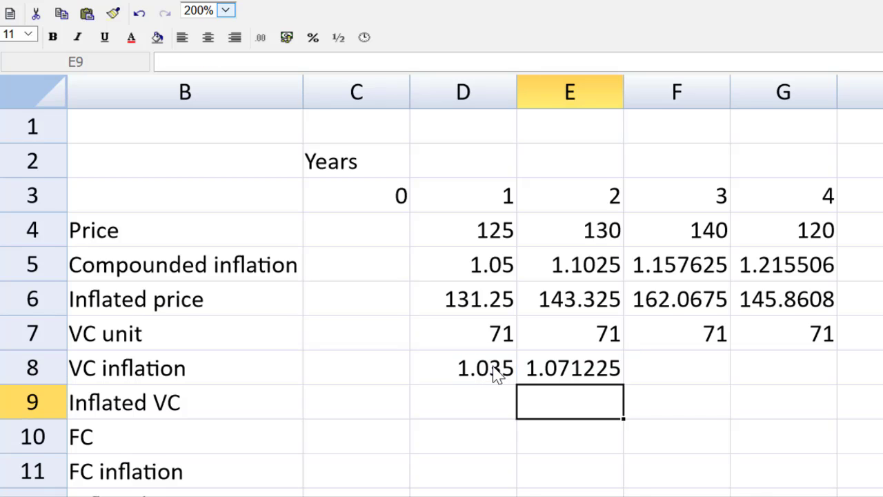
Step: Fill the compounding VC inflation formula from E8 into cells F8 and G8 for years 3 and 4
key("Up")
key("Right")
key("ctrl+r")
key("Right")
key("ctrl+r")
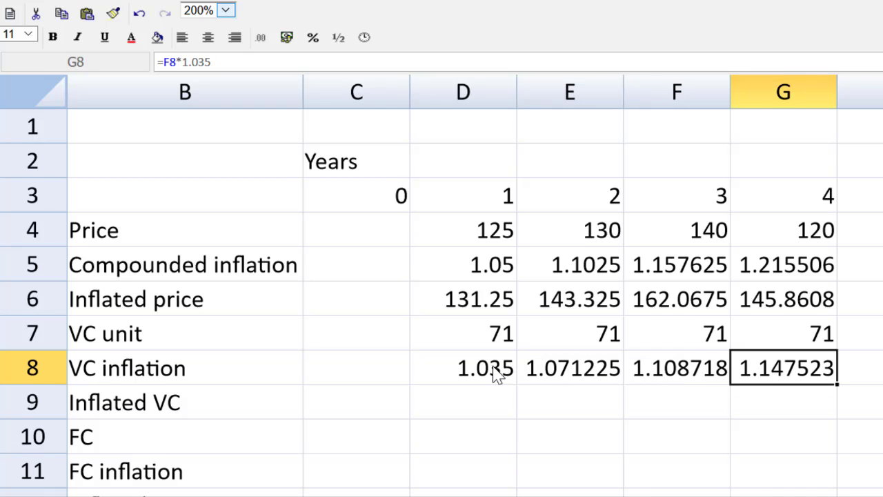
Step: Copy the inflated price formulas from D6:G6 into D9:G9 to calculate the inflated VC for years 1 to 4
key("Down")
key("Down")
key("Down")
key("Down")
key("Down")
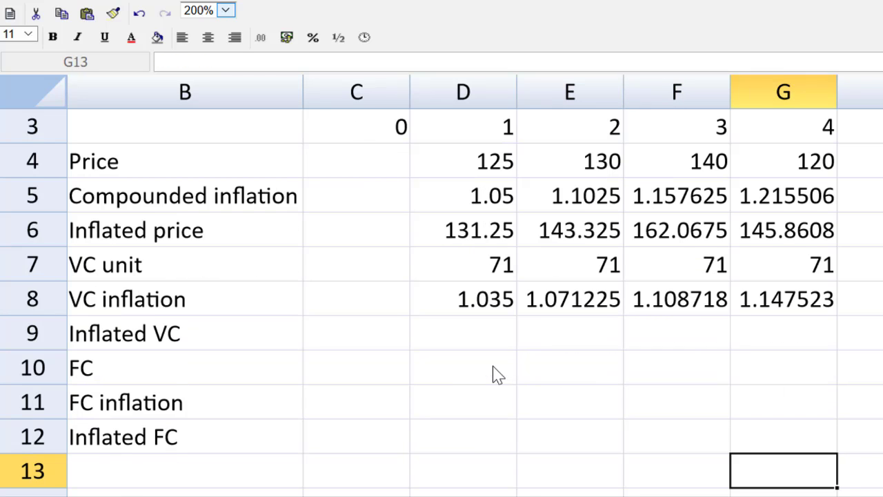
key("Up")
key("Up")
key("Up")
key("Up")
left_click(487, 345)
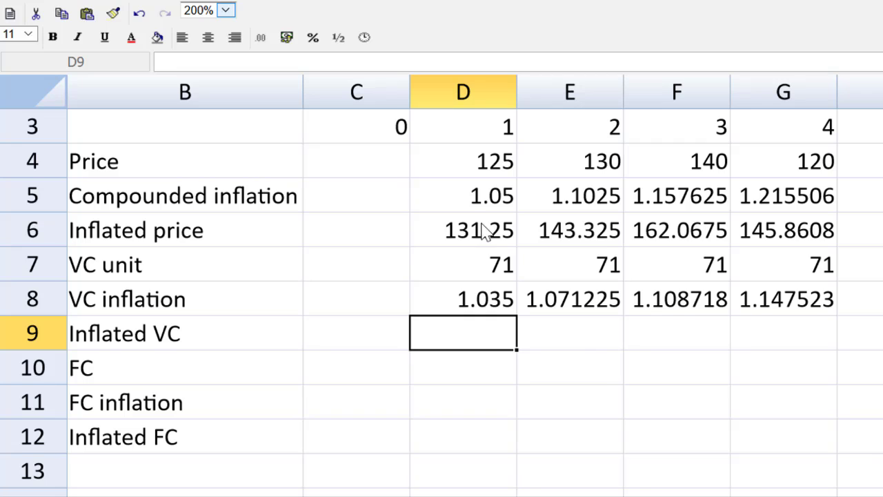
left_click_drag(486, 233, 783, 233)
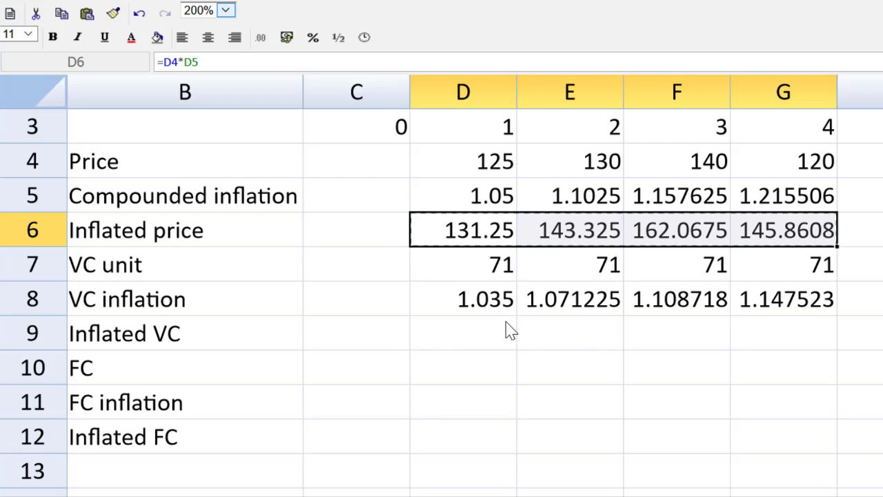
key("ctrl+c")
left_click(498, 338)
key("ctrl+v")
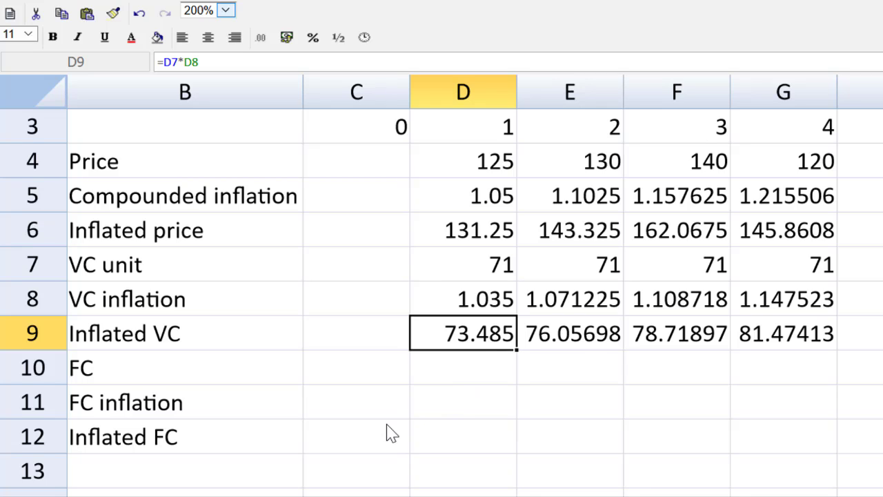
Step: Enter the fixed costs 3000, 3100, 3200 and 3000 for years 1 to 4 in cells D10:G10
left_click(476, 368)
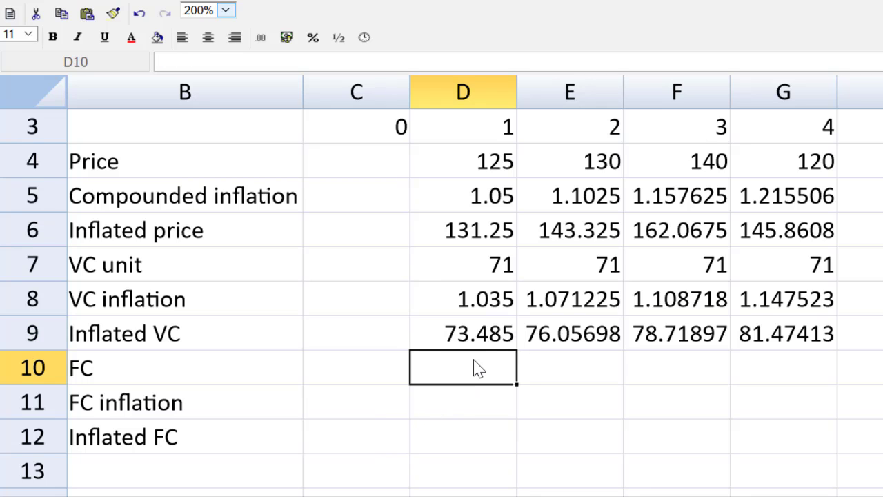
type("3000")
key("Tab")
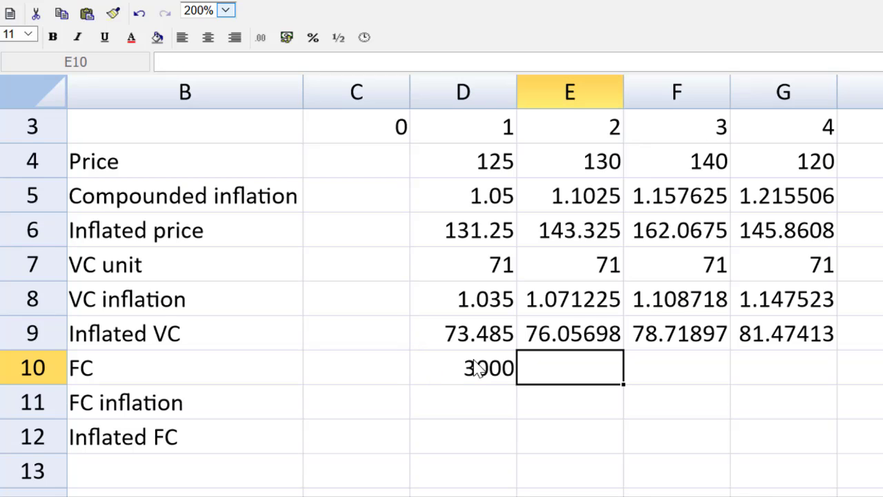
type("3100")
key("Tab")
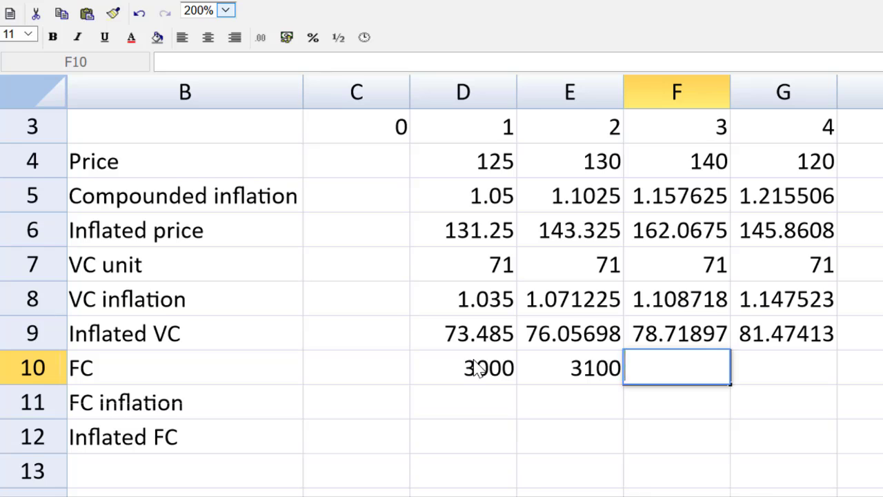
type("3200")
key("Tab")
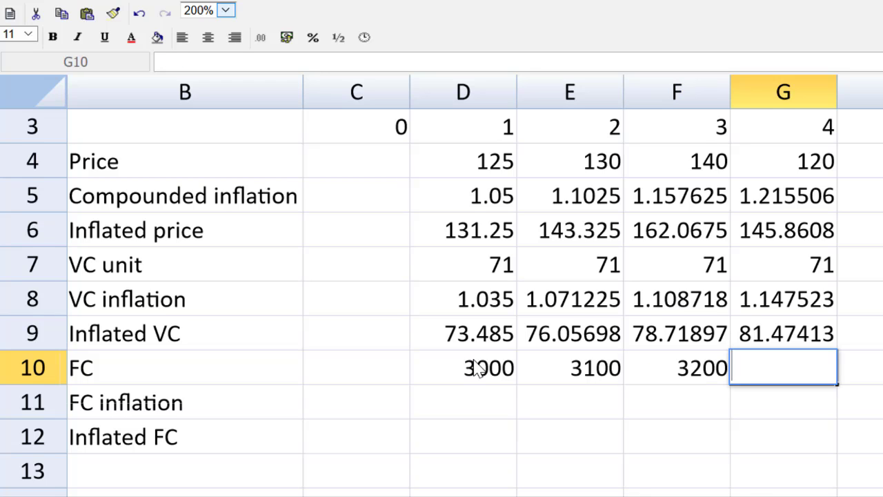
type("3000")
key("Return")
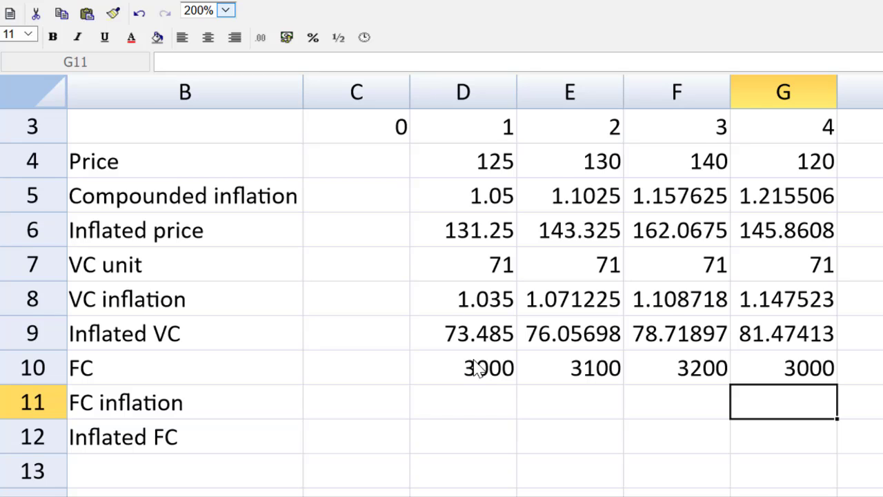
Step: Enter the year 1 FC inflation factor in cell D11 as =1.06
key("Left")
key("Left")
key("Left")
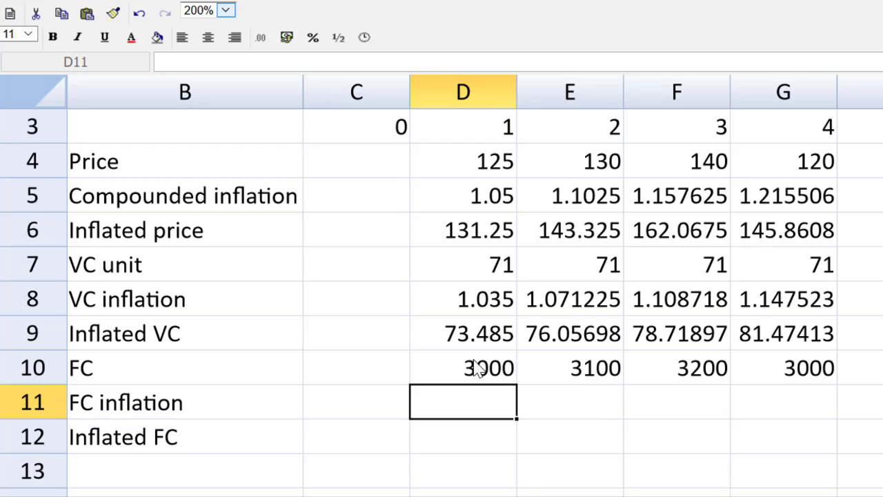
type("=1.")
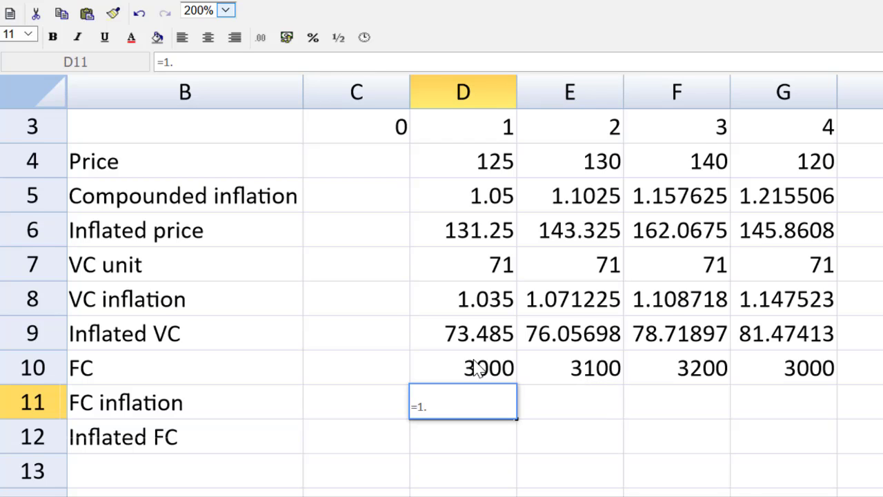
type("06")
key("Tab")
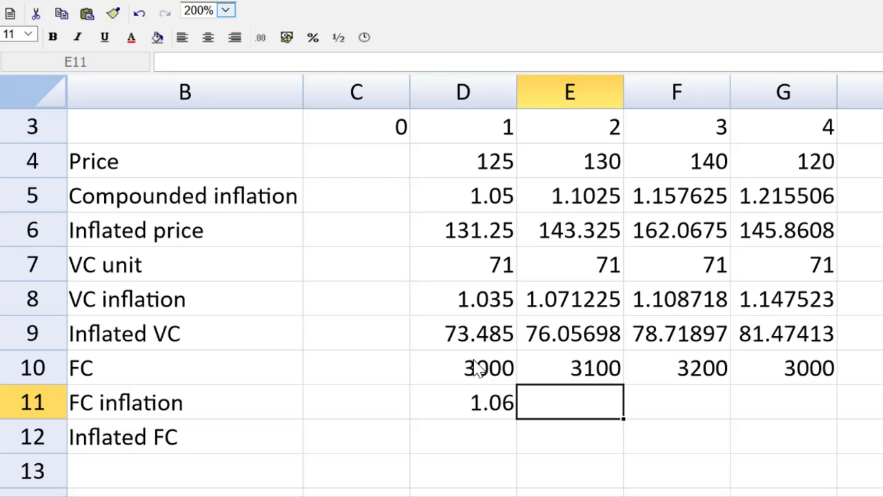
Step: Calculate the year 2 FC inflation factor in cell E11 with the formula =D11*1.06
type("=")
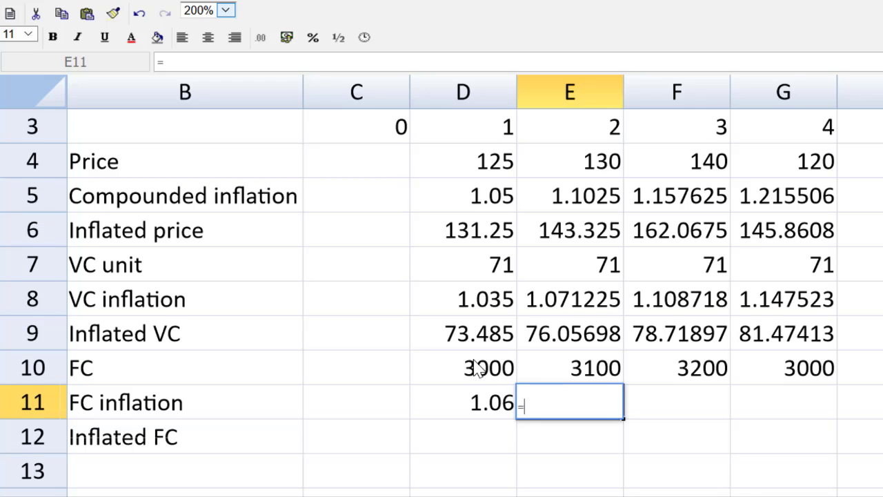
left_click(450, 405)
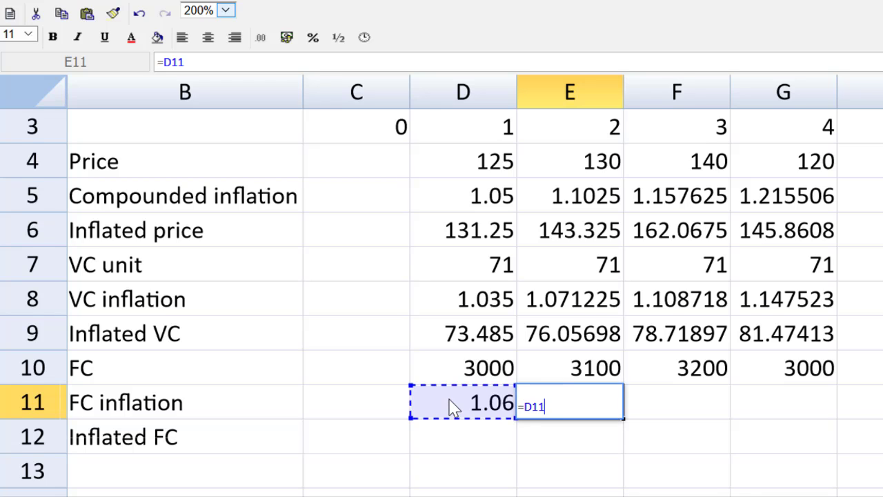
type("*")
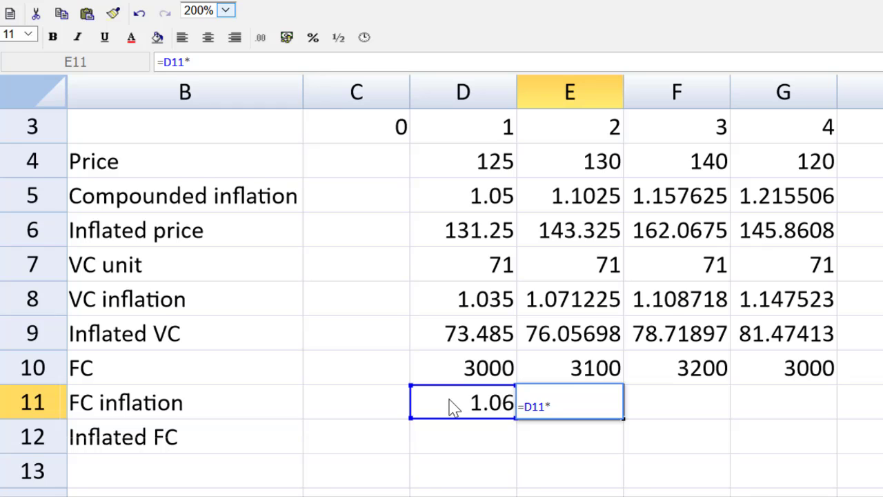
type("1.06")
key("Return")
key("Up")
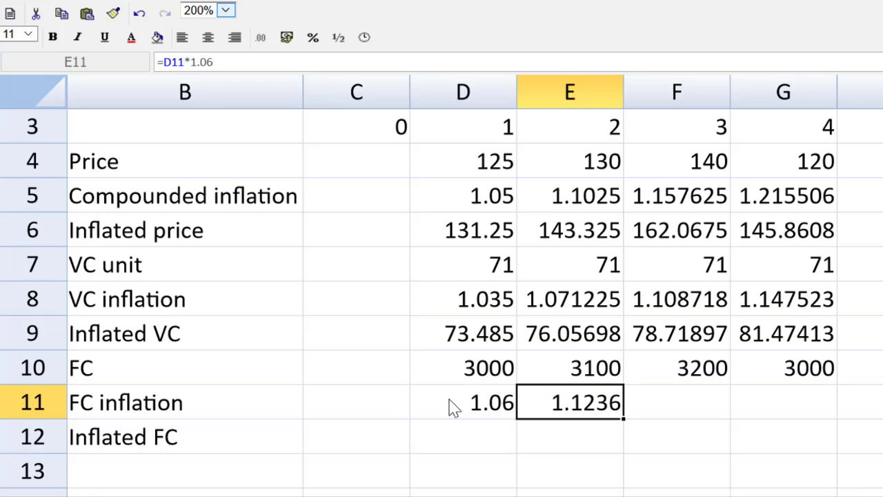
Step: Copy the compounding FC inflation formula from E11 into cells F11 and G11 for years 3 and 4
key("ctrl+c")
key("Right")
key("ctrl+v")
key("Right")
key("ctrl+v")
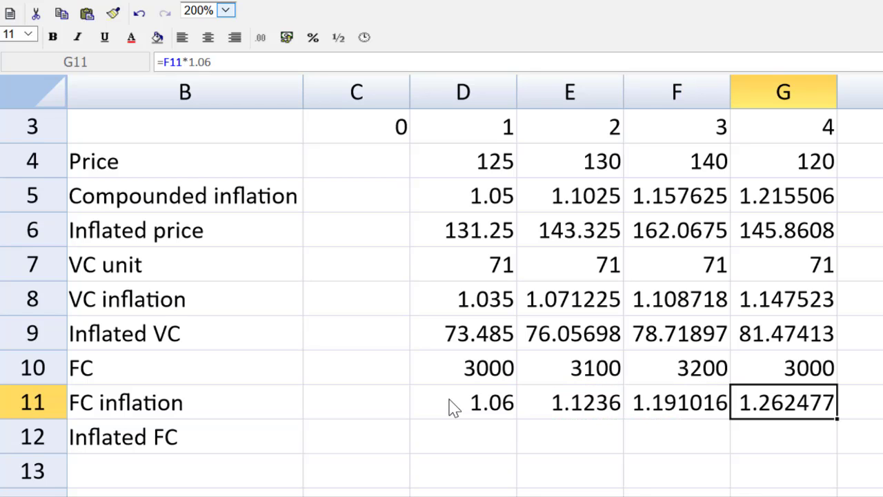
Step: Copy the inflated VC formulas from D9:G9 into D12:G12 to calculate the inflated FC for years 1 to 4
key("Down")
key("Left")
key("Left")
key("Up")
key("Up")
key("Up")
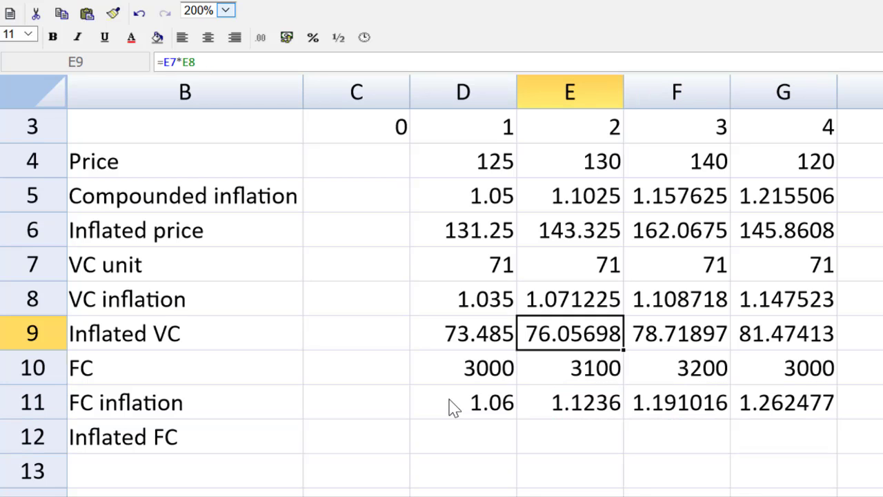
key("Left")
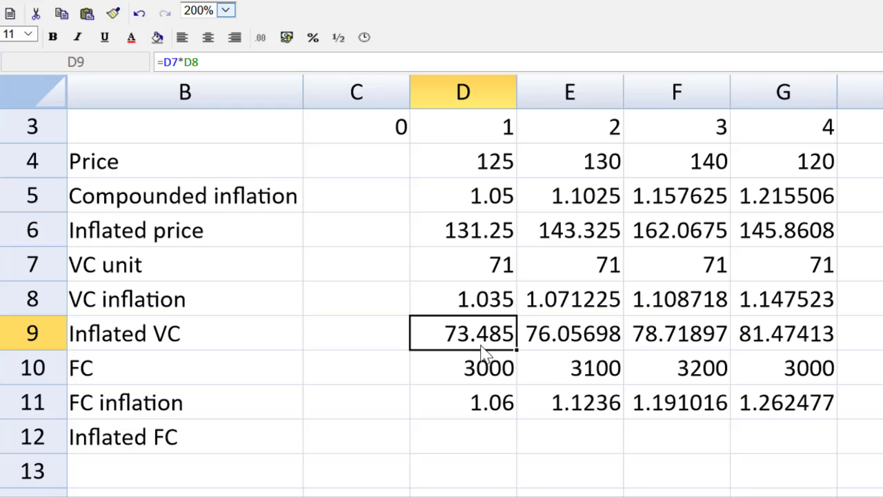
left_click_drag(514, 336, 771, 332)
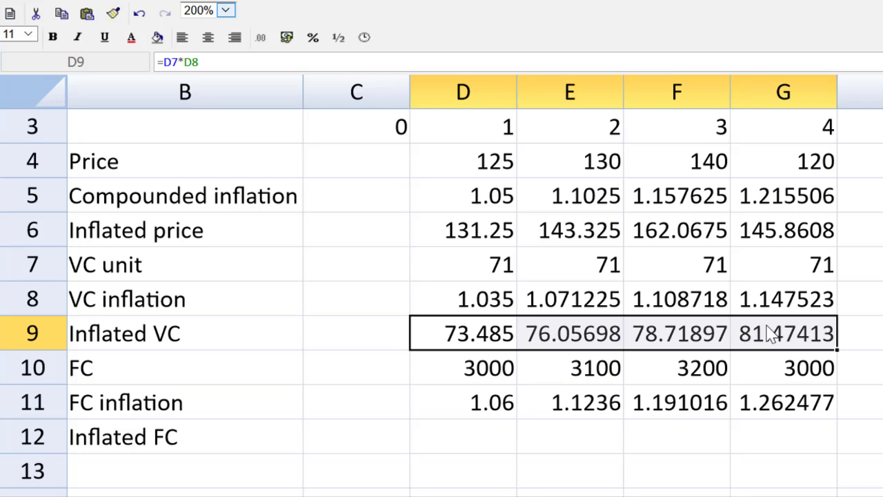
key("ctrl+c")
left_click(486, 445)
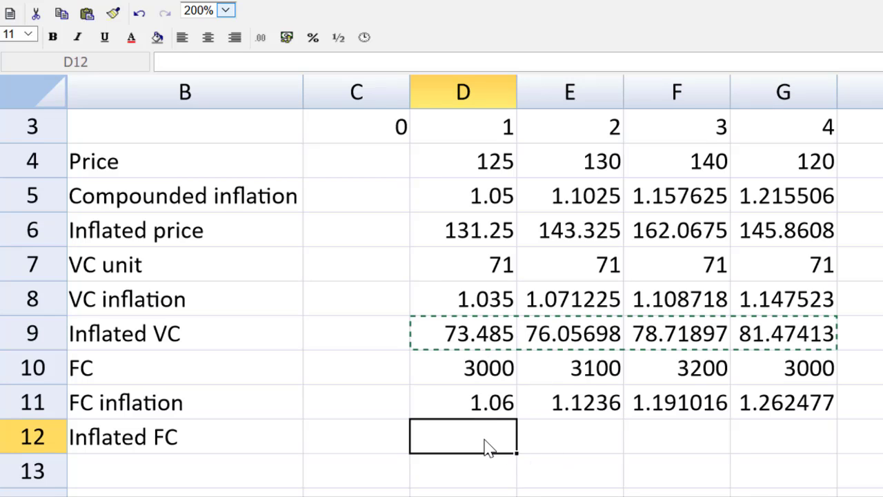
key("ctrl+v")
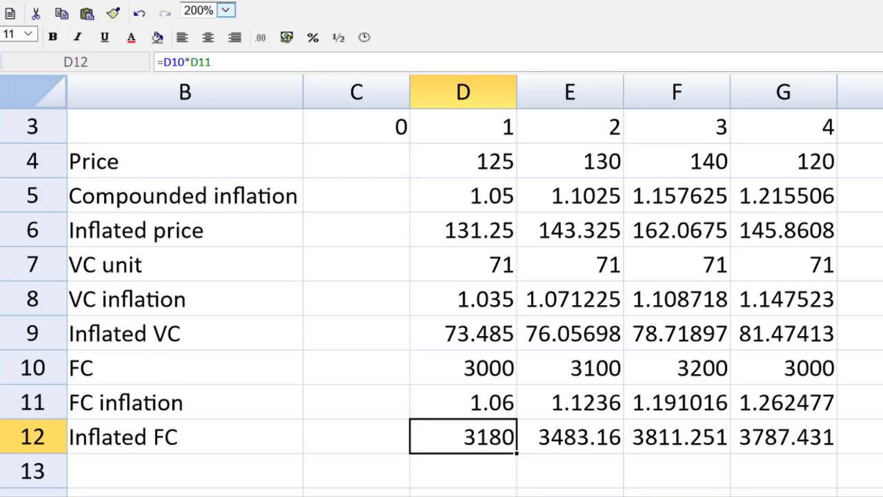
Step: Enter the unit label $000 as text in cell D14, beside the Years heading of the cash flow table
scroll(442, 289, "down", 1)
scroll(442, 289, "up", 2)
scroll(442, 290, "down", 1)
left_click(226, 10)
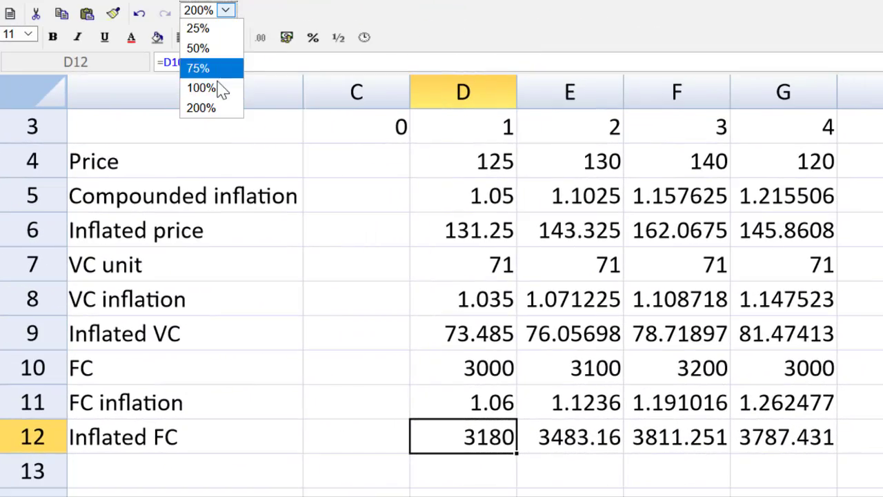
left_click(220, 90)
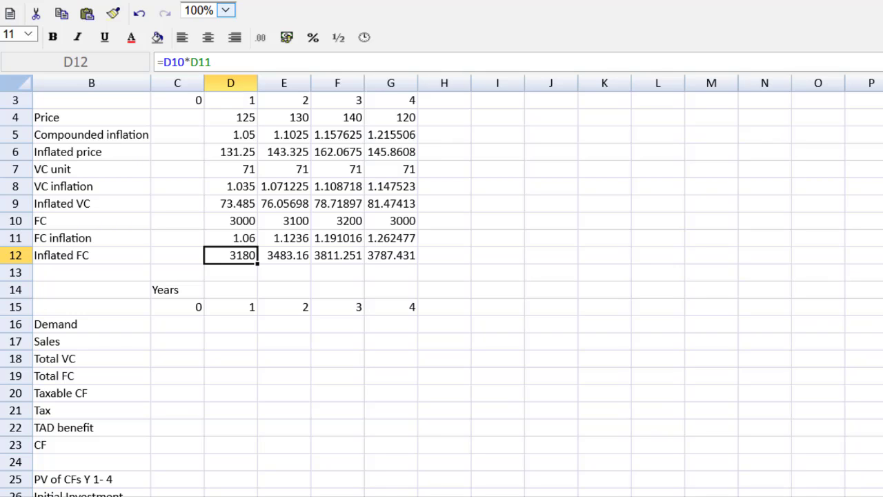
left_click(254, 291)
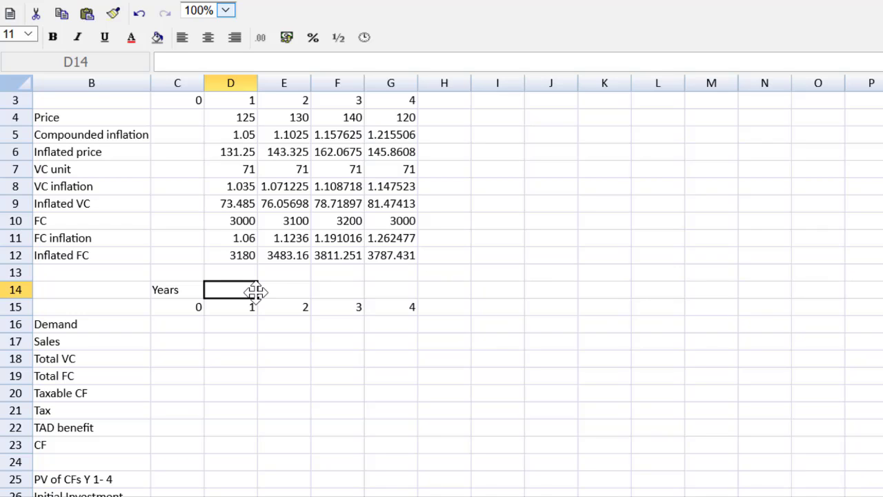
type("5")
key("BackSpace")
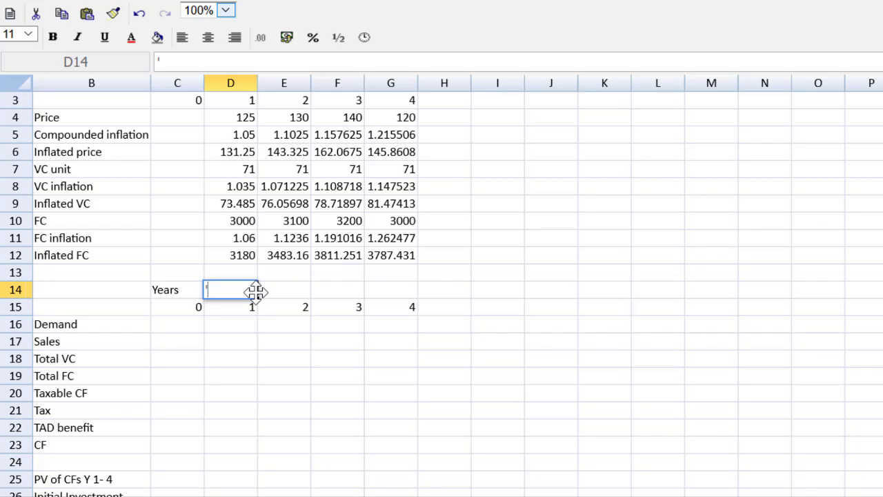
type("'$000")
key("Return")
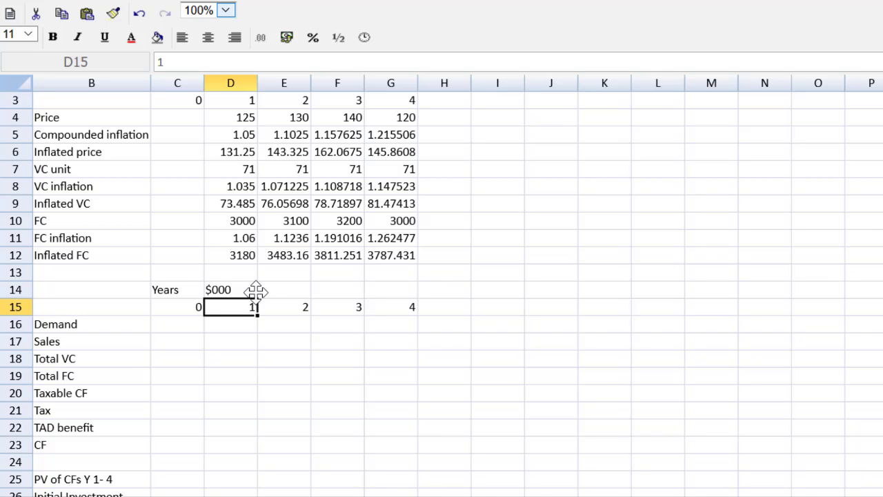
key("Return")
key("Left")
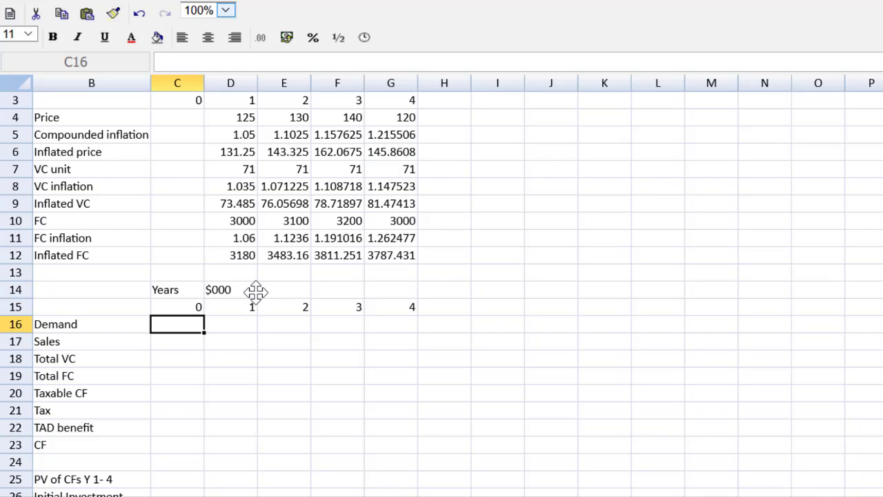
key("Right")
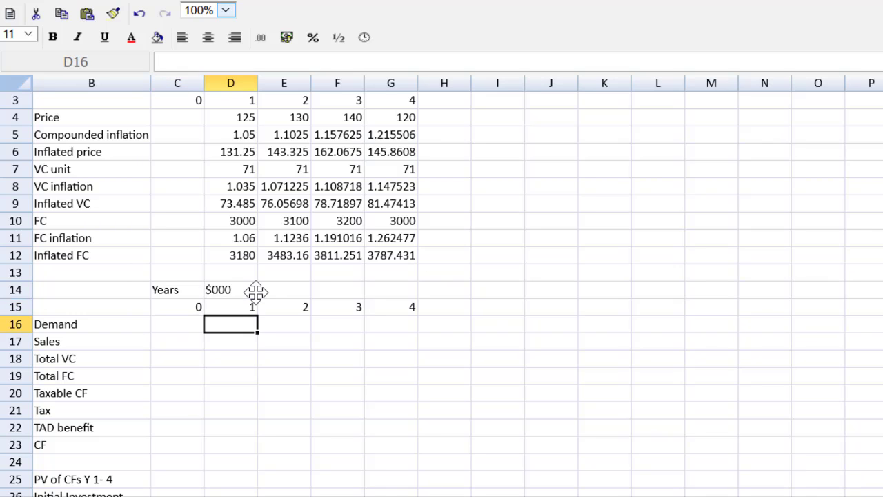
Step: Enter the Demand values 300, 410, 525 and 220 for years 1 to 4 in cells D16:G16
double_click(249, 330)
type("300")
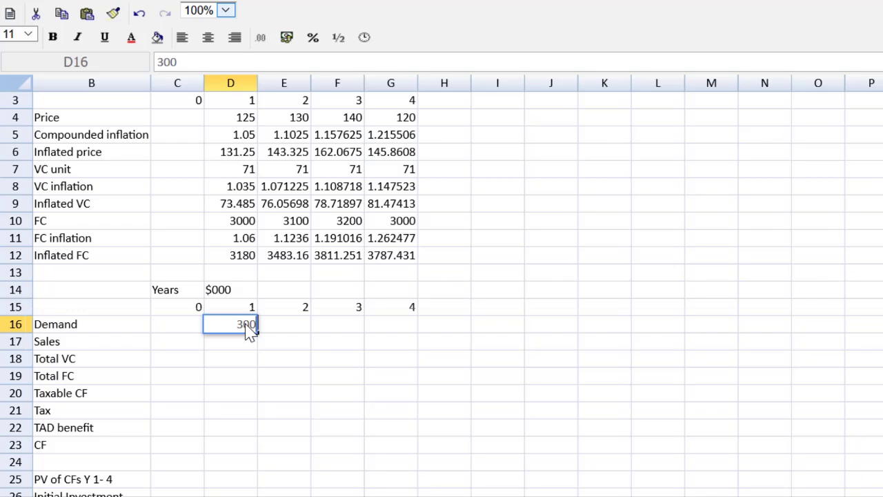
key("Return")
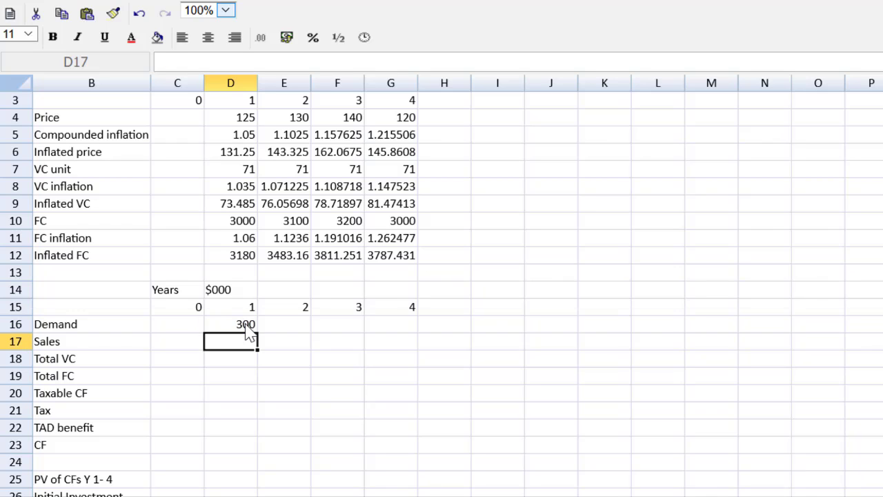
key("Up")
key("Right")
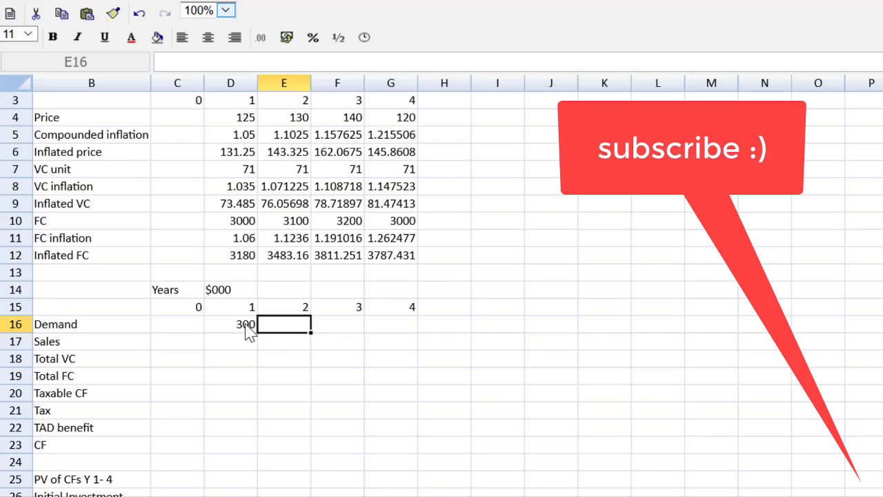
type("410")
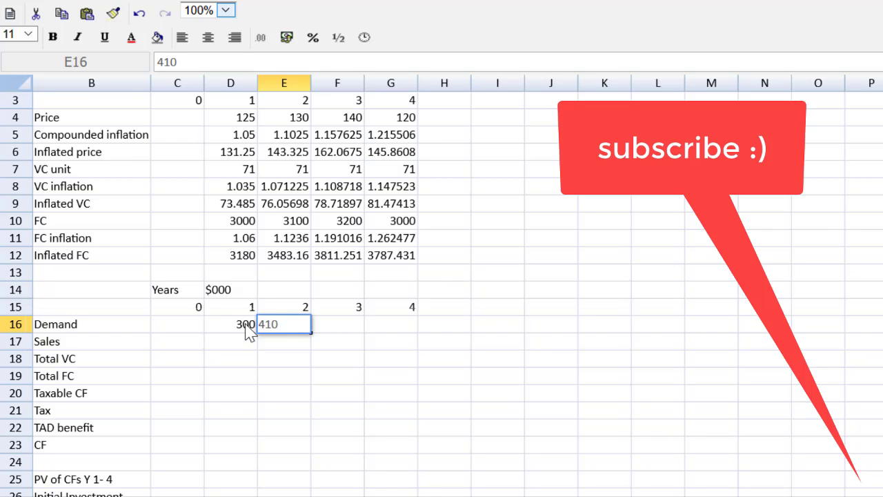
key("Right")
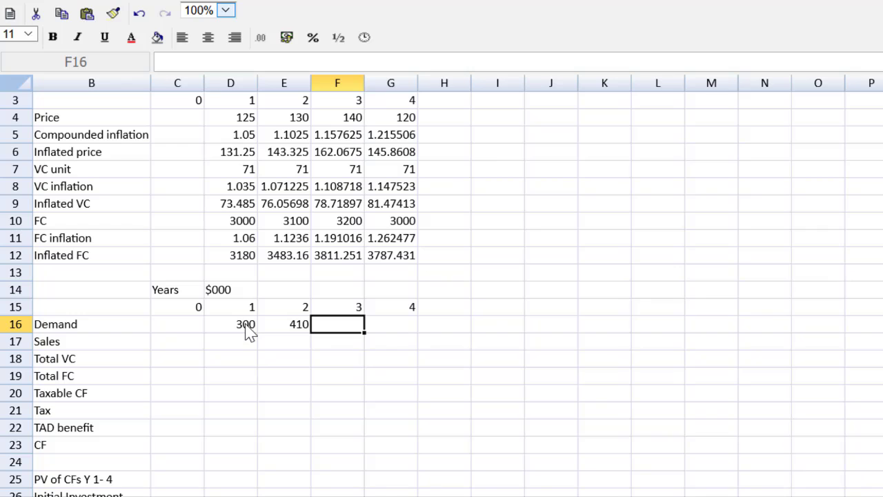
type("525")
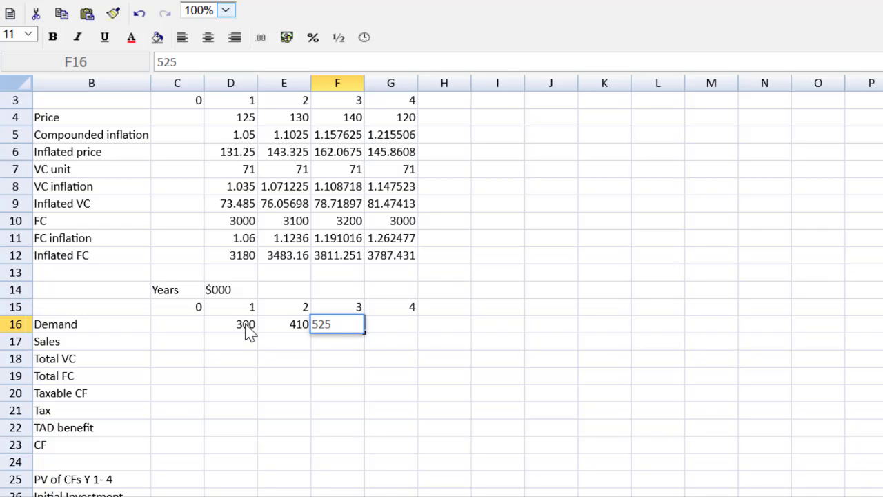
key("Right")
type("20")
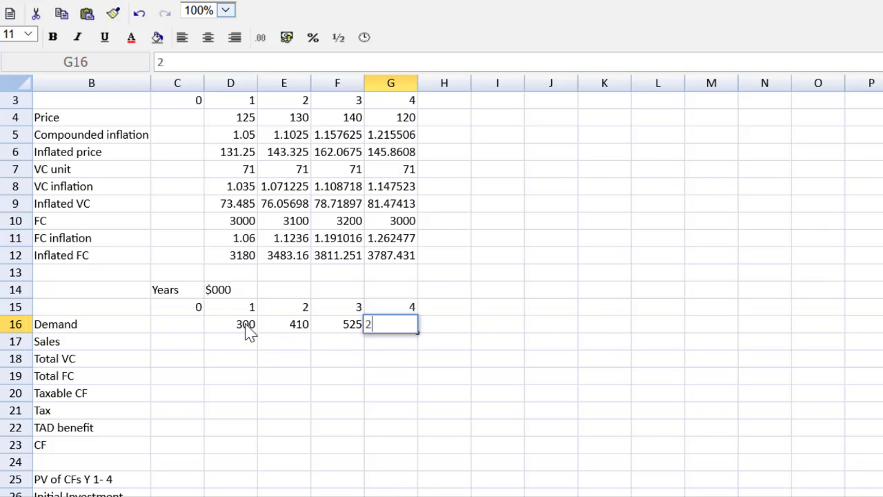
key("BackSpace")
key("BackSpace")
type("220")
key("Return")
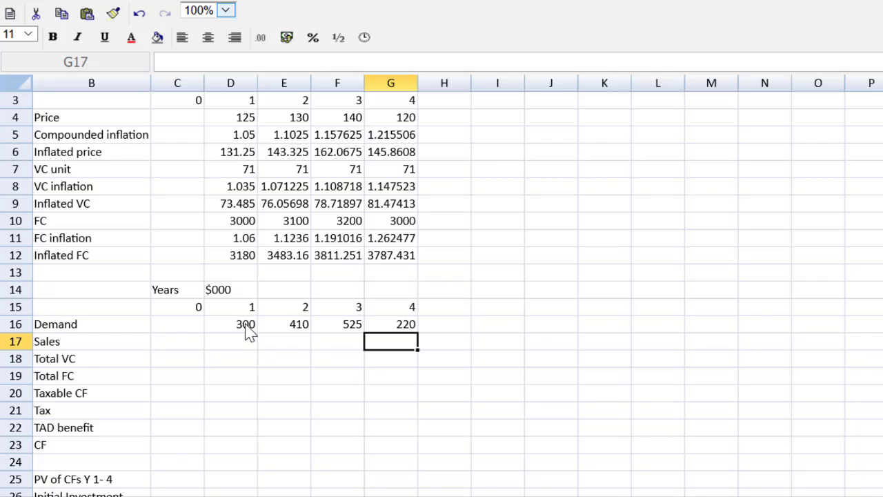
Step: Calculate year 1 Sales in cell D17 as demand times inflated price with the formula =D16*D6
left_click(226, 350)
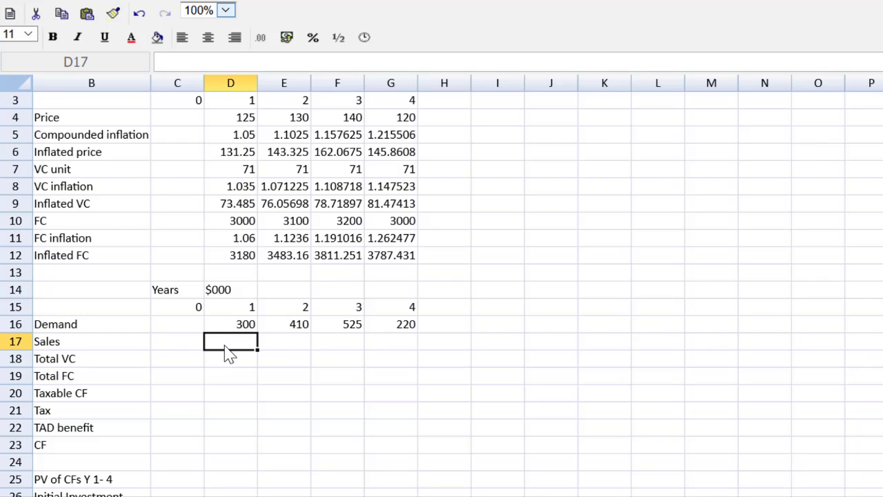
type("=")
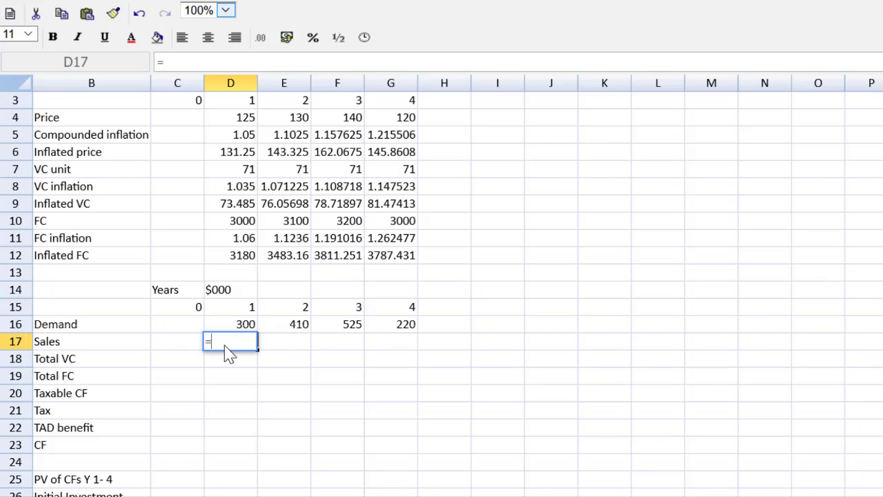
left_click(228, 331)
type("*")
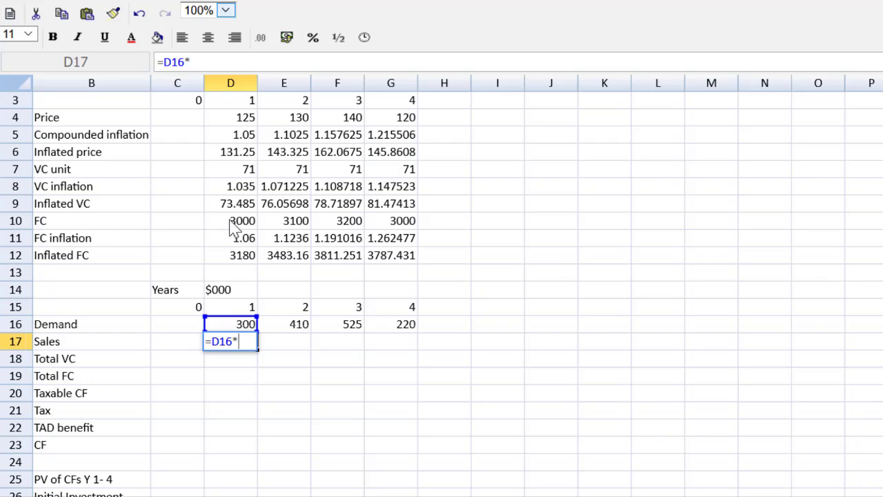
left_click(240, 156)
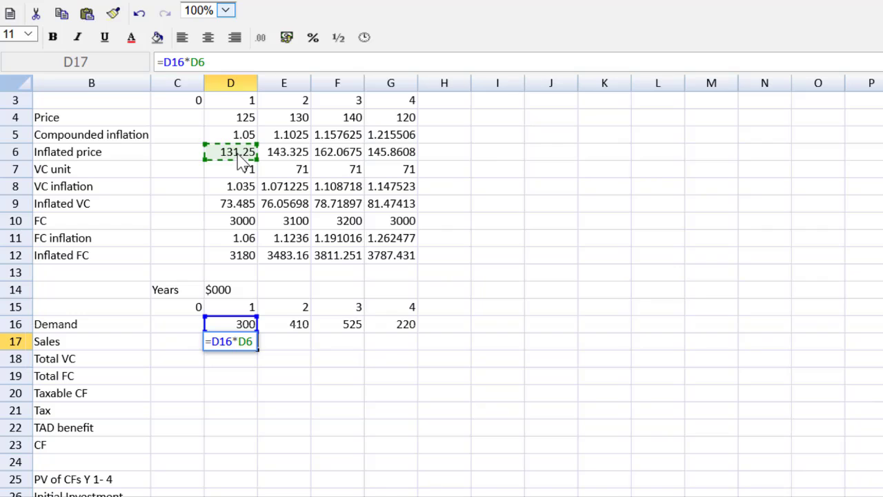
key("Return")
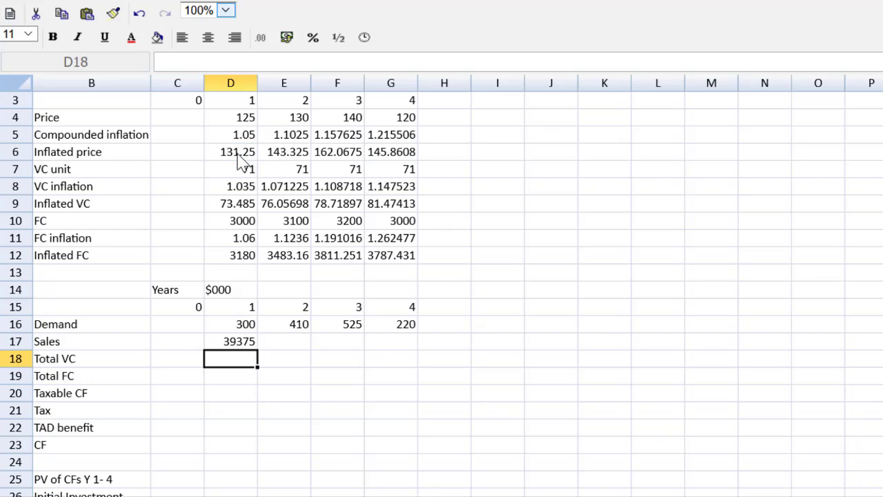
Step: Calculate year 1 Total VC in cell D18 as a negative amount with the formula =D16*-D9
type("=")
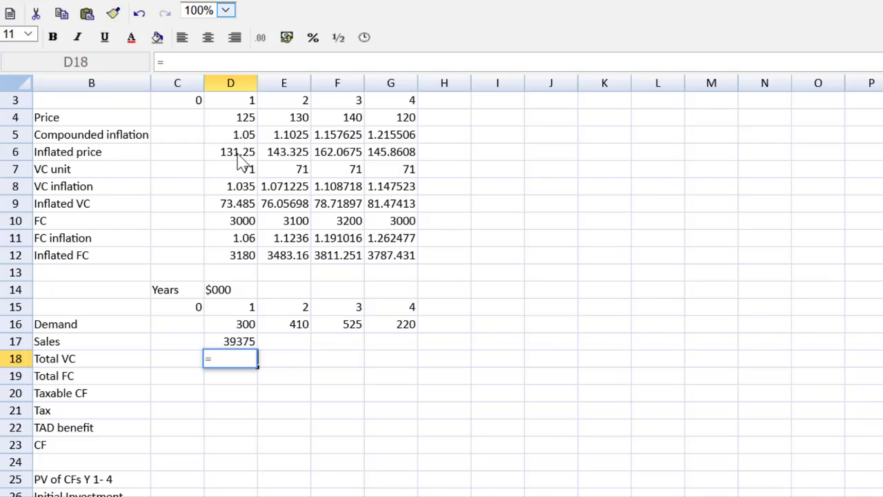
left_click(233, 328)
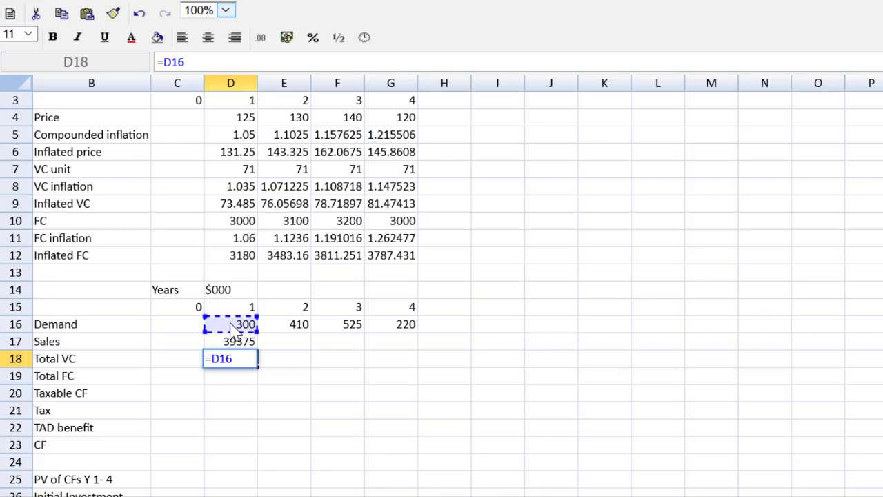
type("*")
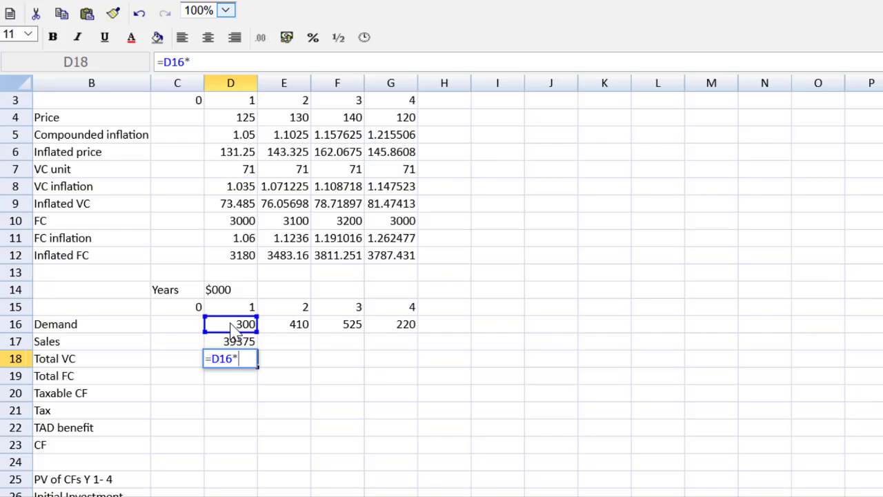
left_click(244, 205)
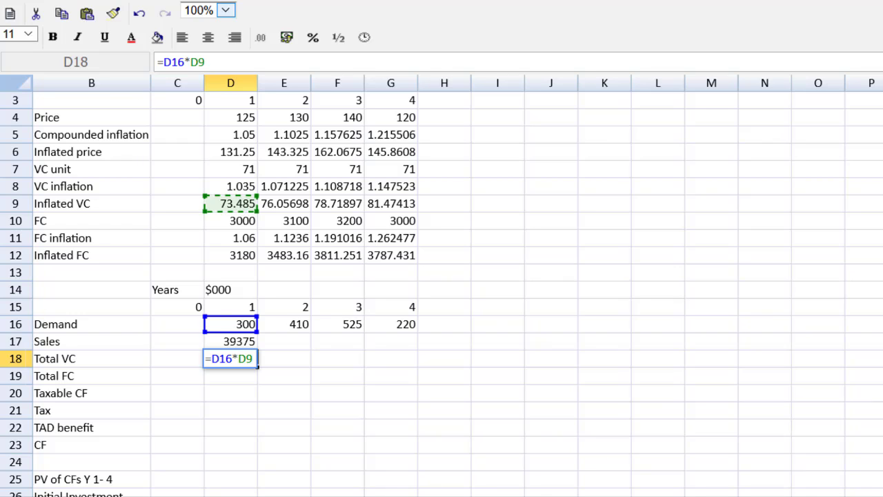
left_click(189, 62)
type("-")
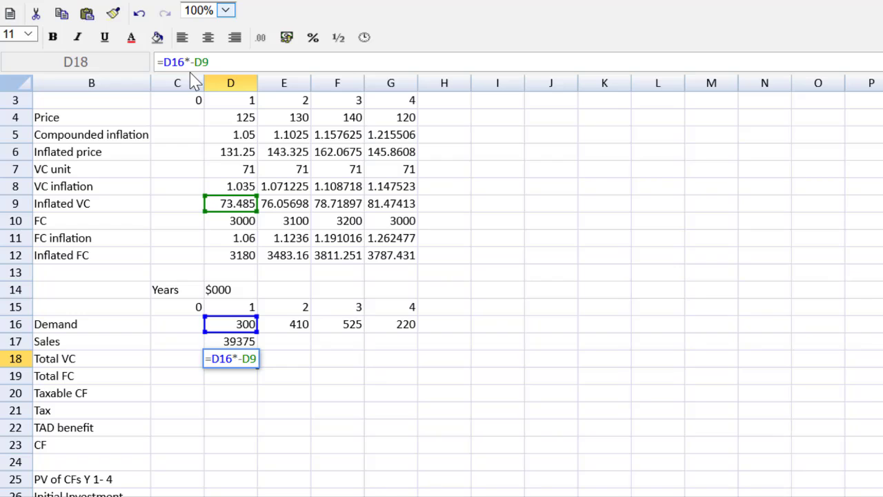
key("Return")
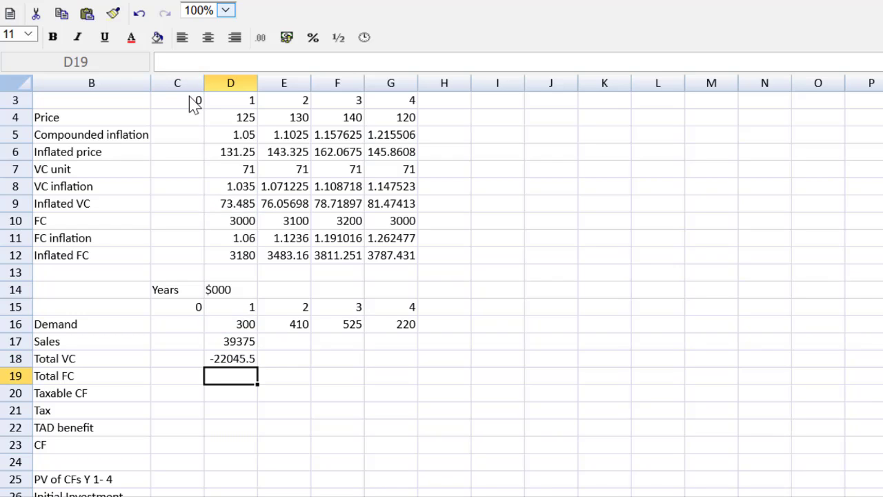
Step: Calculate year 1 Total FC in cell D19 as the negative inflated FC with the formula =-D12
type("=")
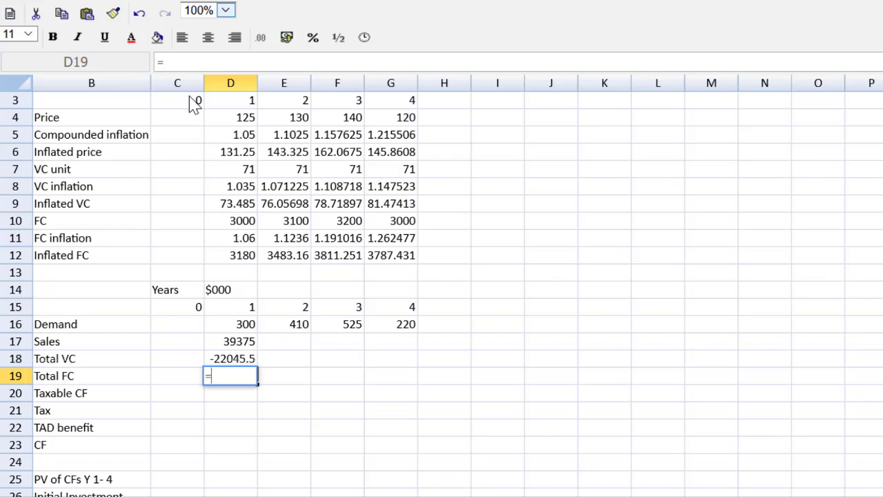
type("-")
left_click(228, 260)
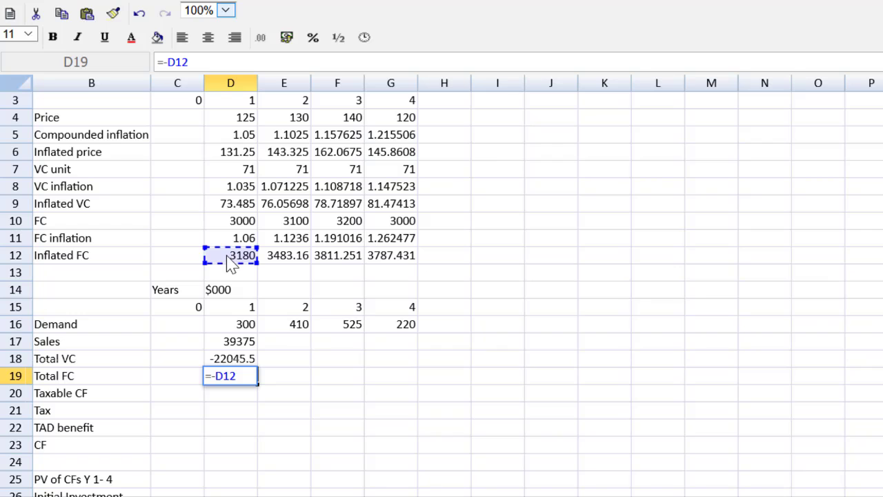
key("Return")
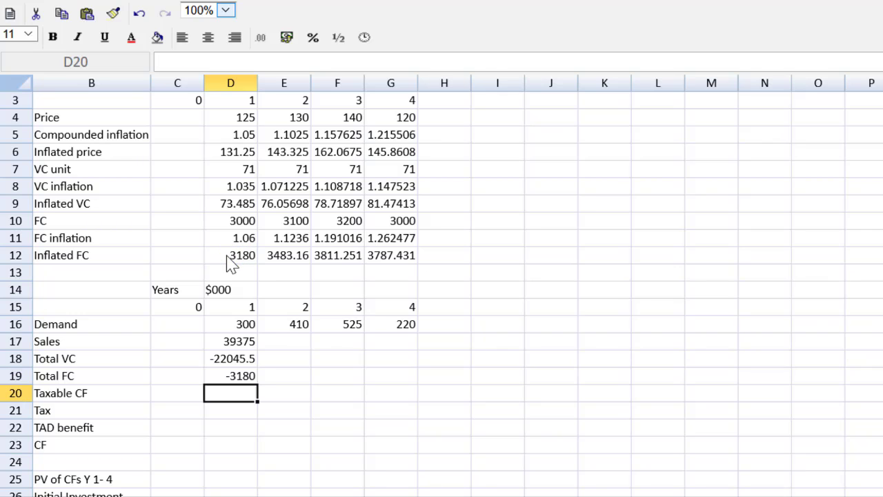
Step: Copy the Sales, Total VC and Total FC formulas from D17:D19 across to years 2 to 4 in columns E to G
left_click(248, 343)
left_click_drag(246, 362, 381, 377)
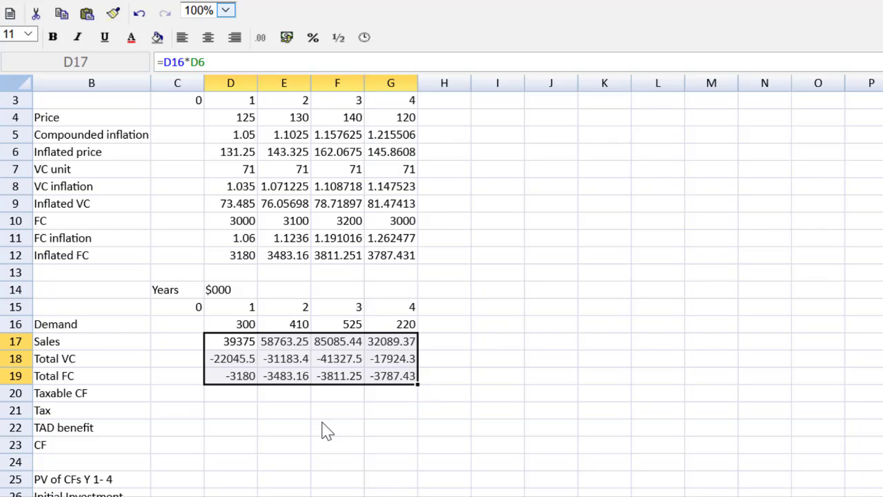
left_click(327, 432)
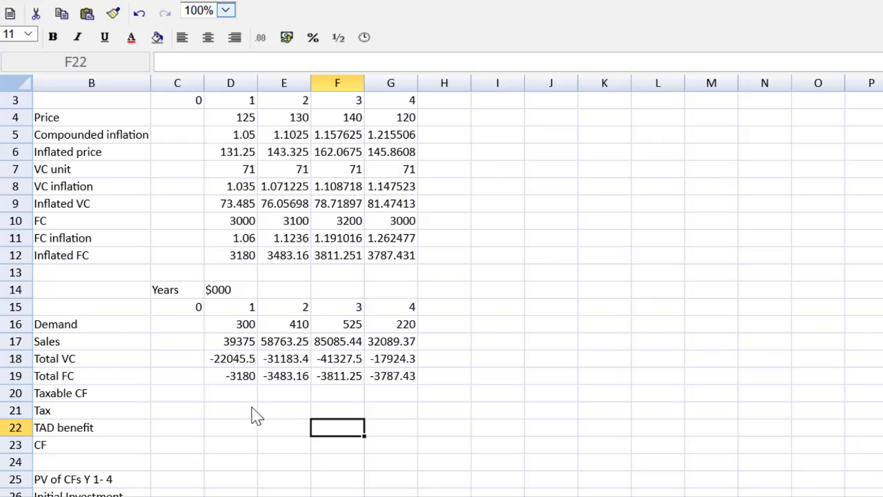
Step: Underline the Total FC values for years 1 to 4 in cells D19:G19
left_click(231, 379)
left_click_drag(248, 378, 381, 388)
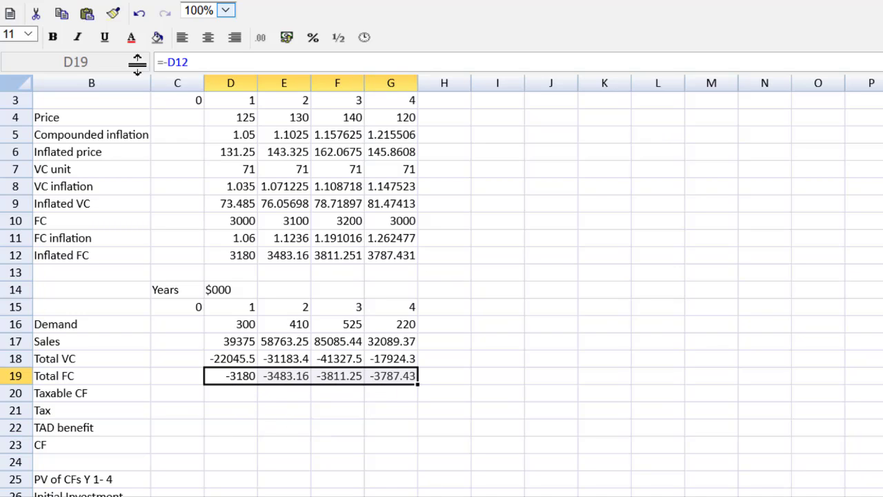
left_click(103, 39)
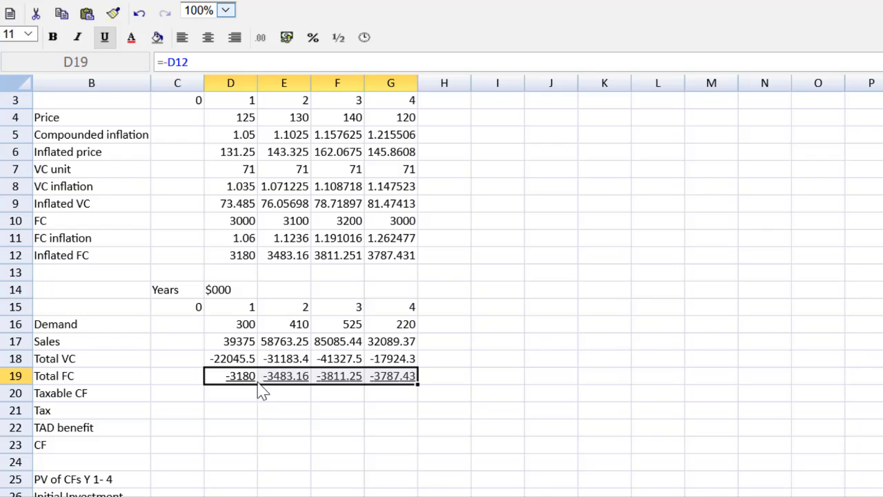
left_click(245, 447)
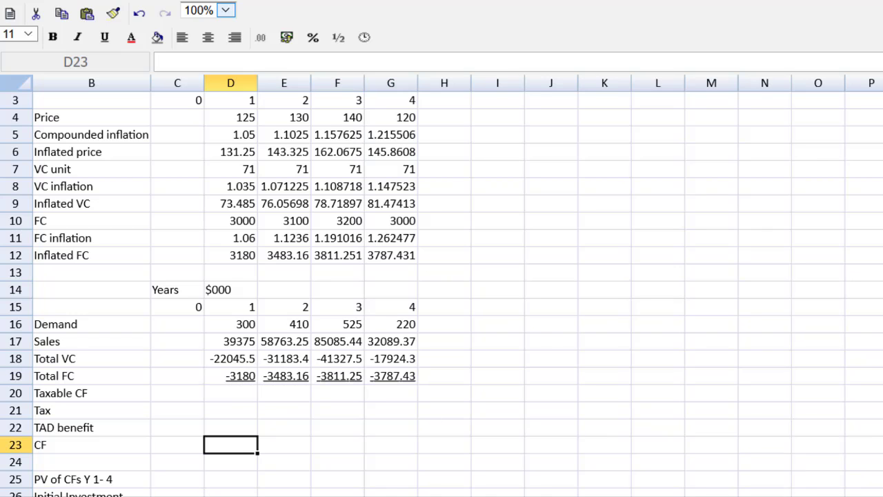
Step: Calculate year 1 Taxable CF in cell D20 by summing Sales, Total VC and Total FC in D17:D19
scroll(208, 296, "down", 2)
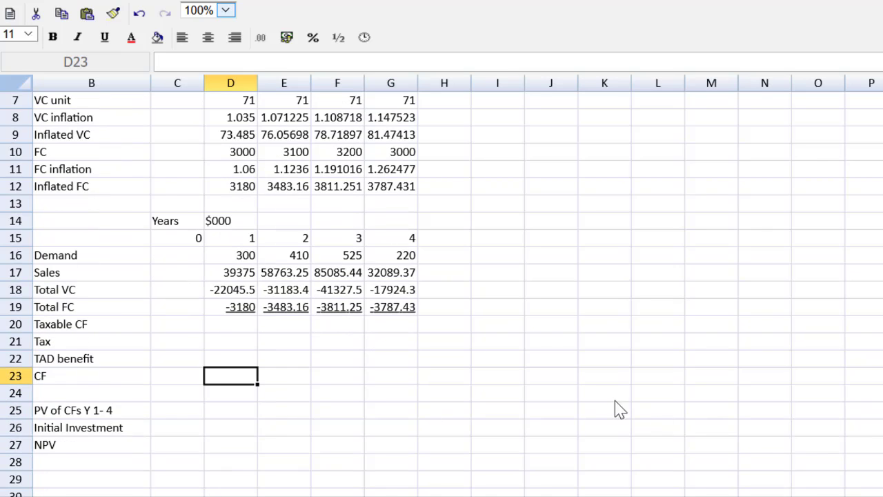
left_click(235, 330)
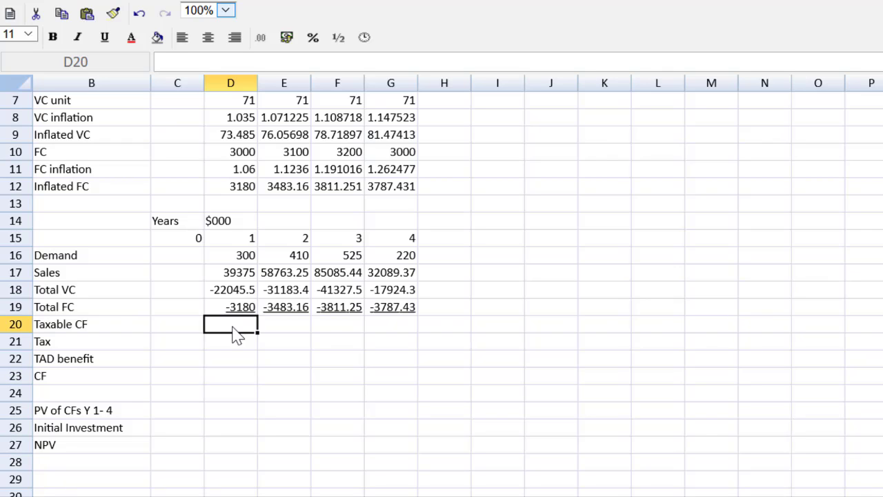
type("=S")
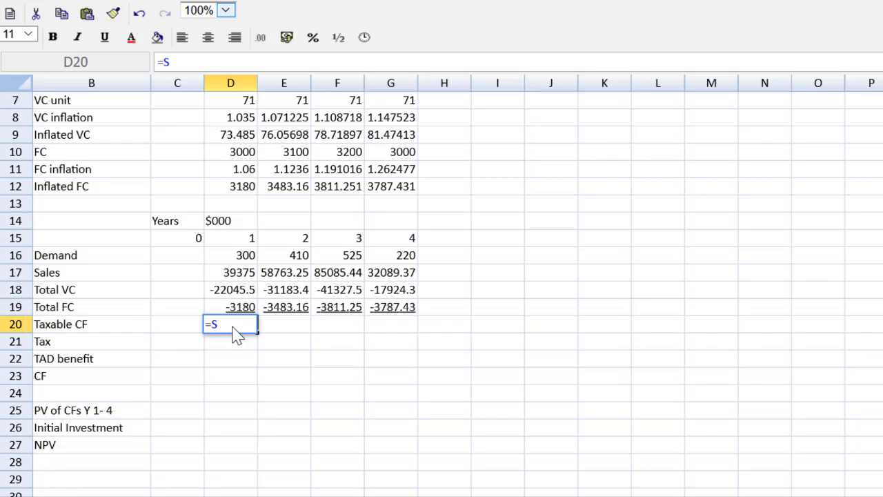
type("um(")
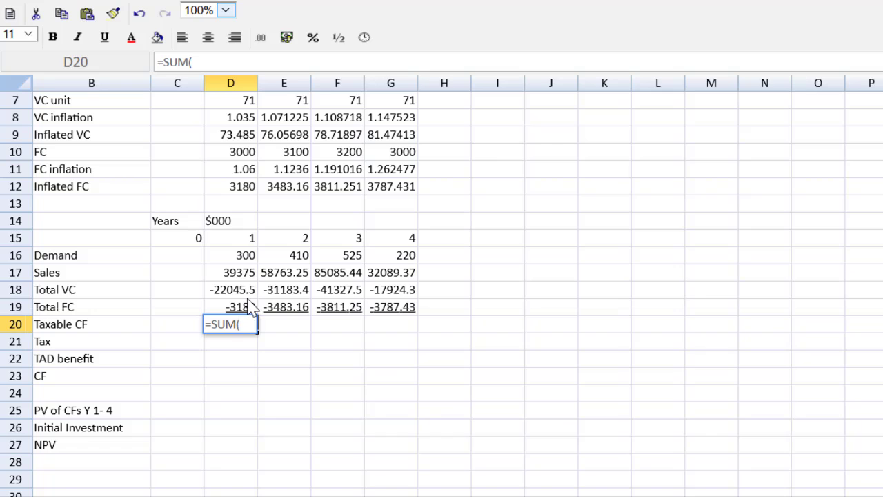
left_click_drag(252, 276, 255, 307)
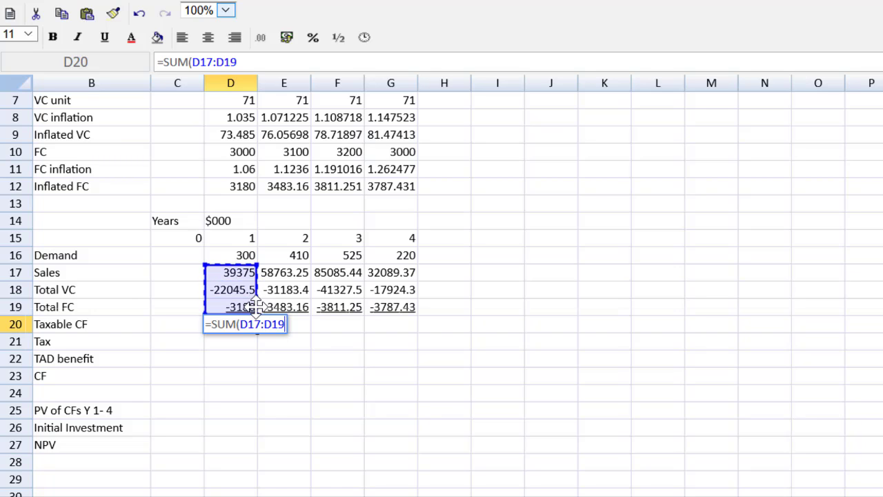
key("Return")
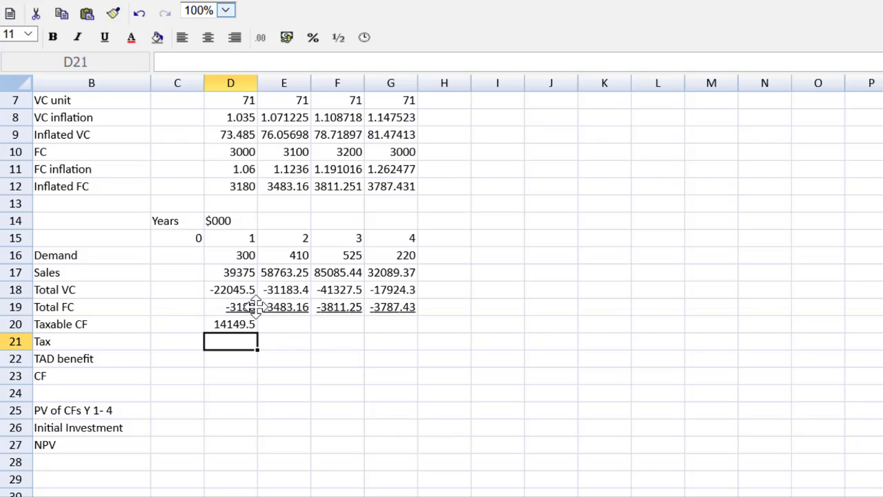
Step: Copy the Taxable CF sum formula from D20 into cells E20, F20 and G20 for years 2 to 4
key("Up")
key("ctrl+c")
key("Right")
key("ctrl+v")
key("Right")
key("ctrl+v")
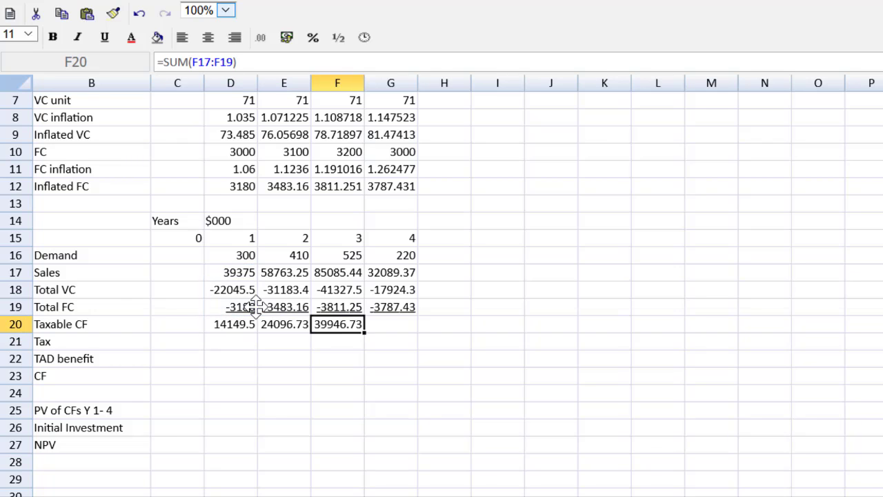
key("Right")
key("ctrl+v")
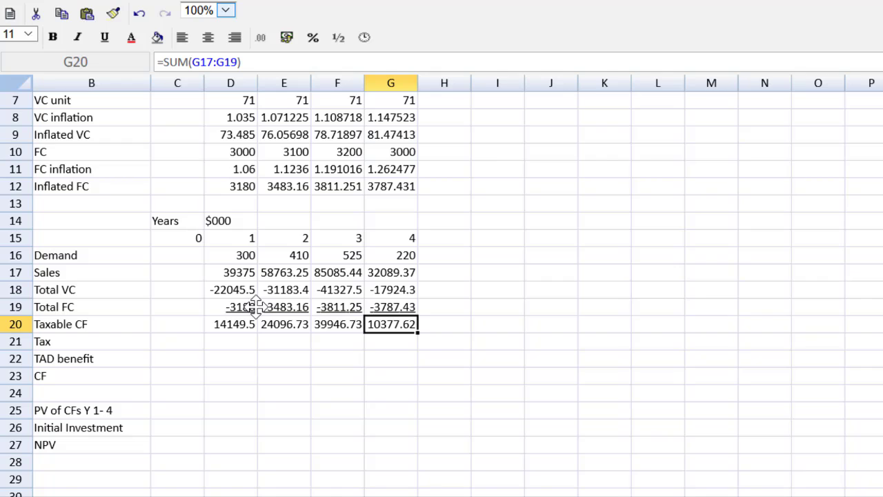
Step: Calculate year 1 Tax in cell D21 as -0.26 times the Taxable CF in D20
key("Down")
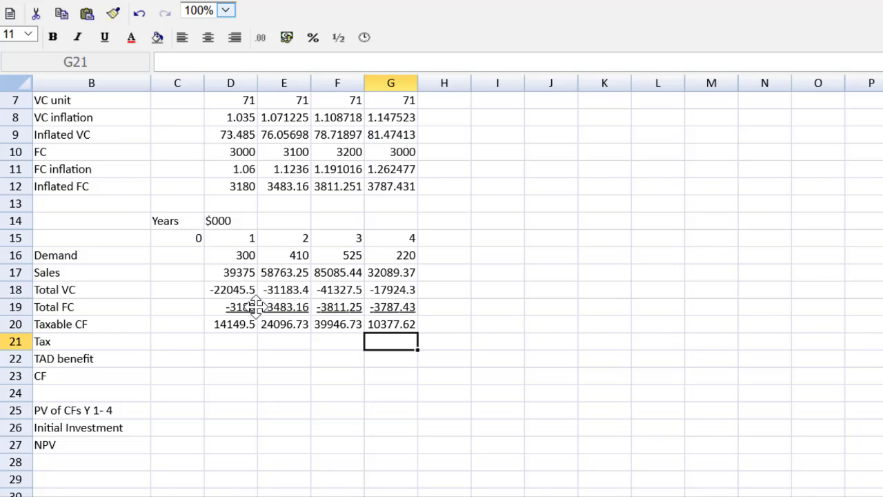
key("Left")
key("Left")
key("Left")
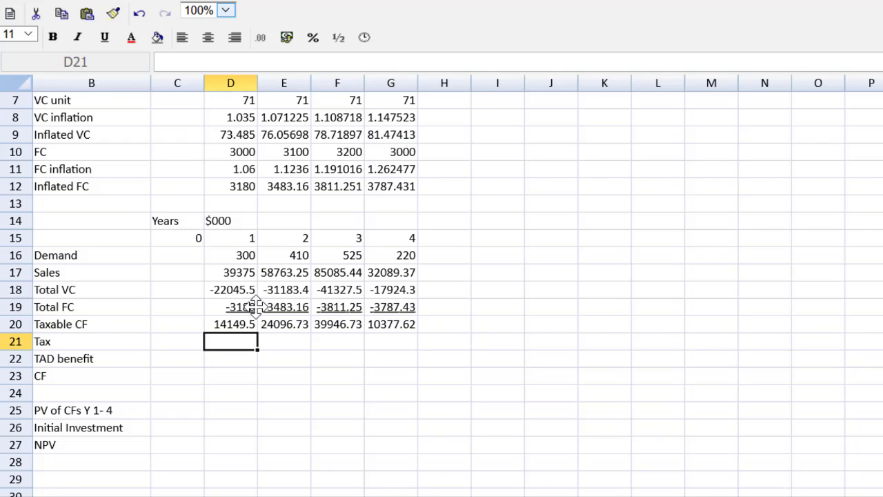
type("=")
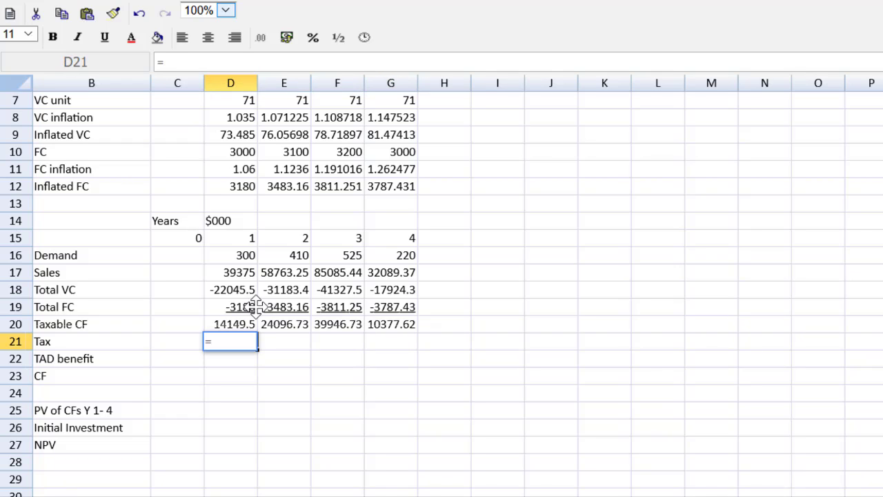
type("-0.26*")
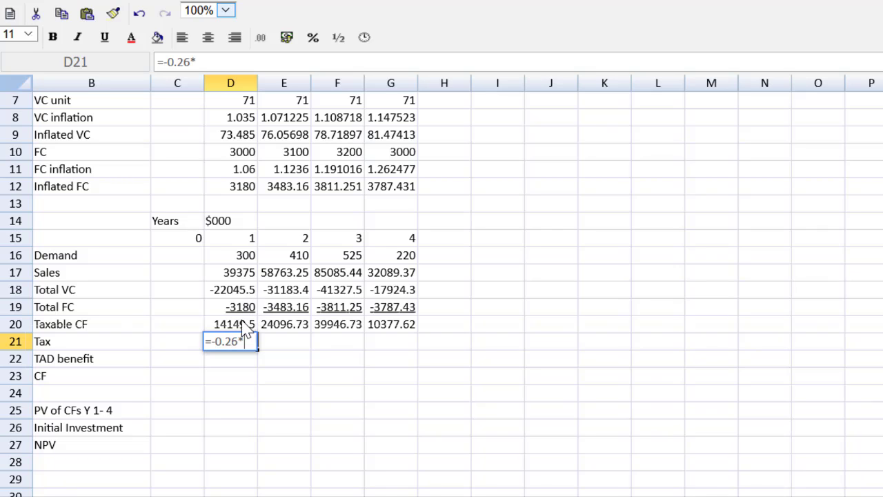
left_click(243, 325)
key("Return")
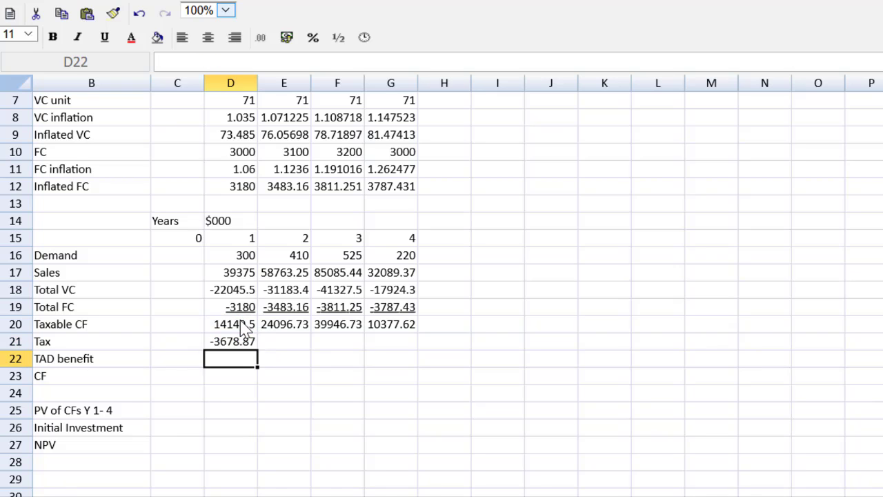
Step: Copy the Tax formula from D21 into cells E21, F21 and G21 for years 2 to 4
key("Up")
key("ctrl+c")
key("Right")
key("ctrl+v")
key("Right")
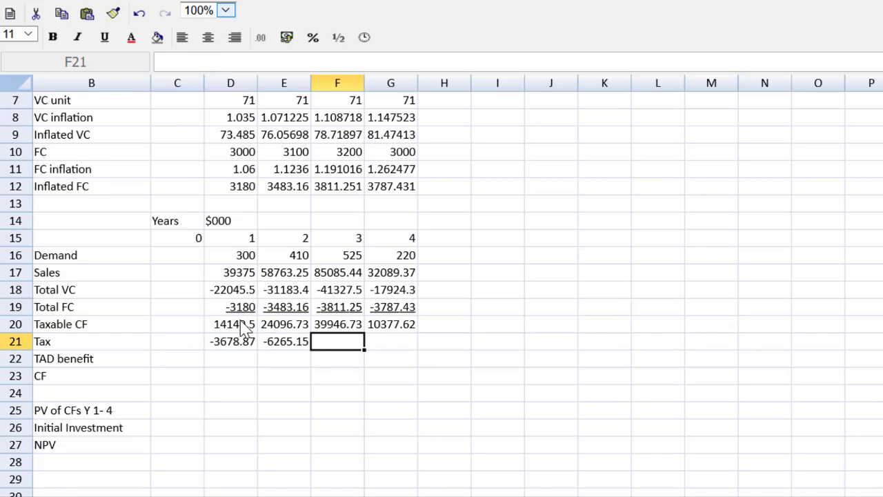
key("ctrl+v")
key("Right")
key("ctrl+v")
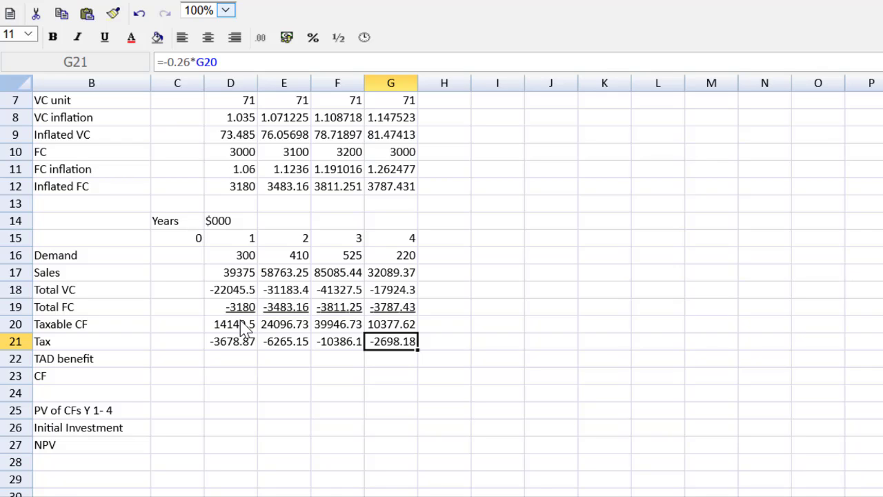
Step: Enter the heading TAD in cell B29, below the NPV summary
key("Down")
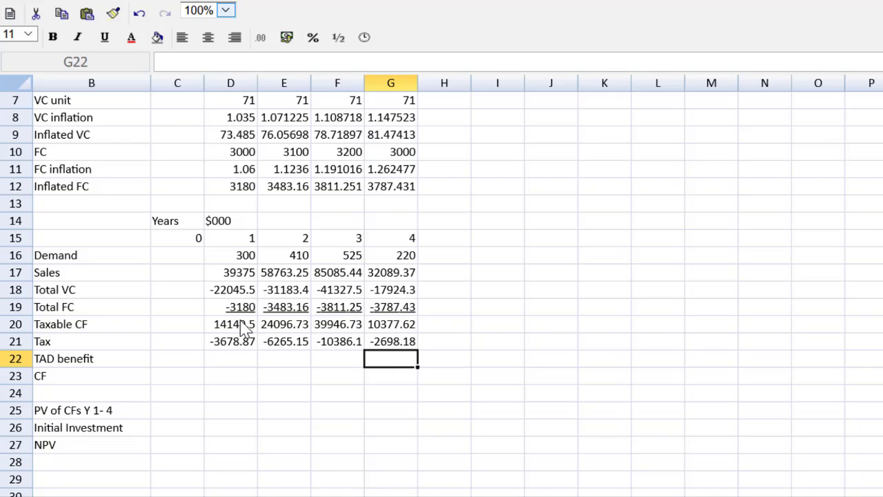
key("Left")
key("Left")
key("Left")
key("Left")
key("Left")
key("Left")
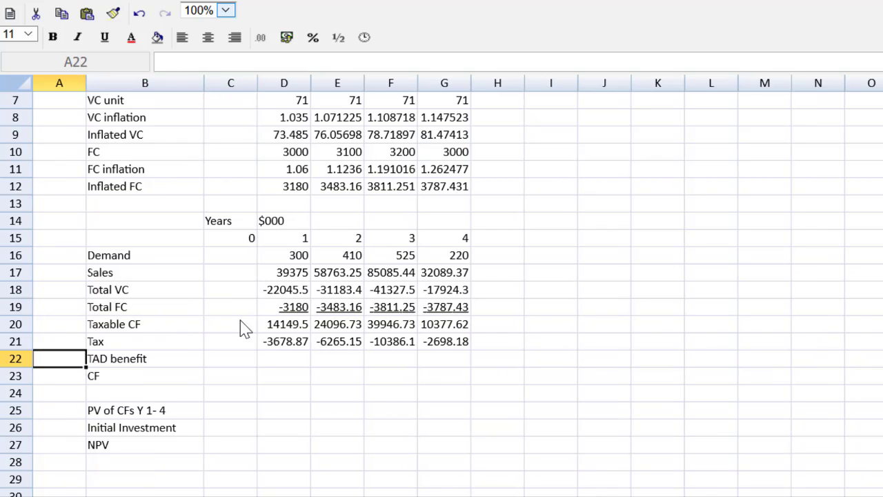
key("Right")
key("Down")
key("Down")
key("Down")
key("Down")
key("Down")
key("Down")
key("Down")
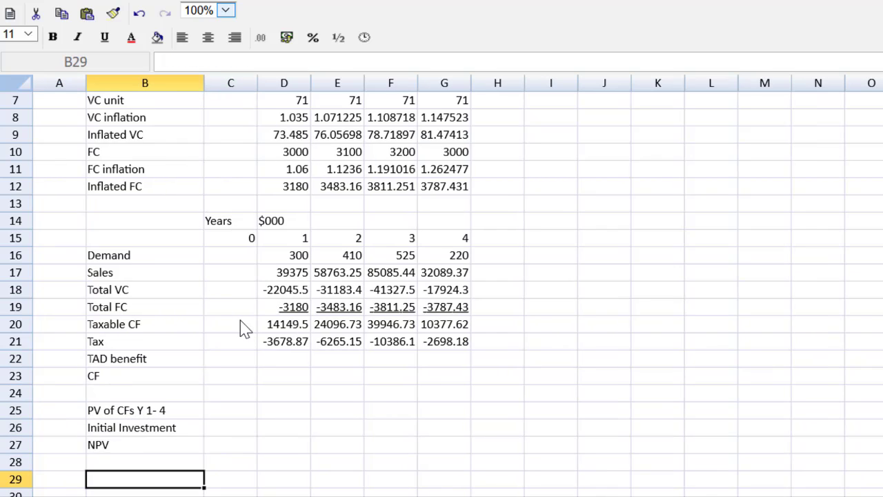
key("Down")
key("Down")
key("Down")
key("Down")
key("Down")
key("Down")
key("Down")
key("Down")
key("Down")
key("Down")
key("Down")
key("Down")
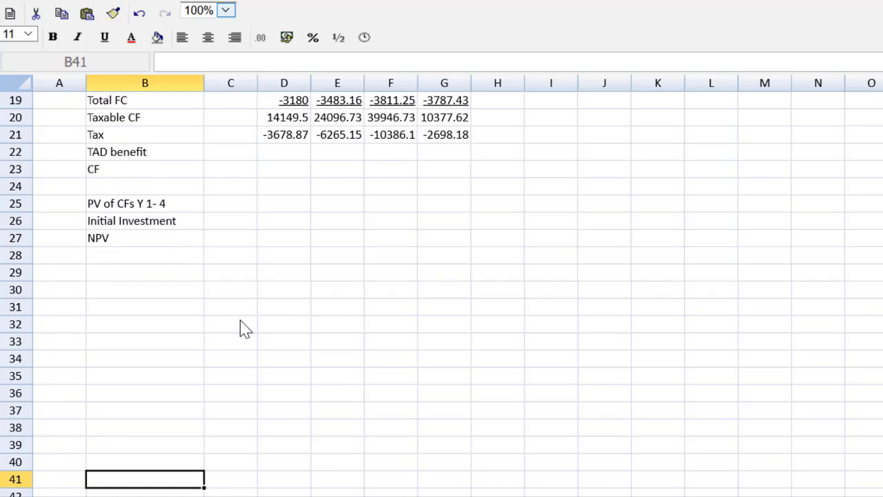
key("Up")
key("Up")
key("Up")
key("Up")
key("Up")
key("Up")
key("Up")
key("Up")
key("Up")
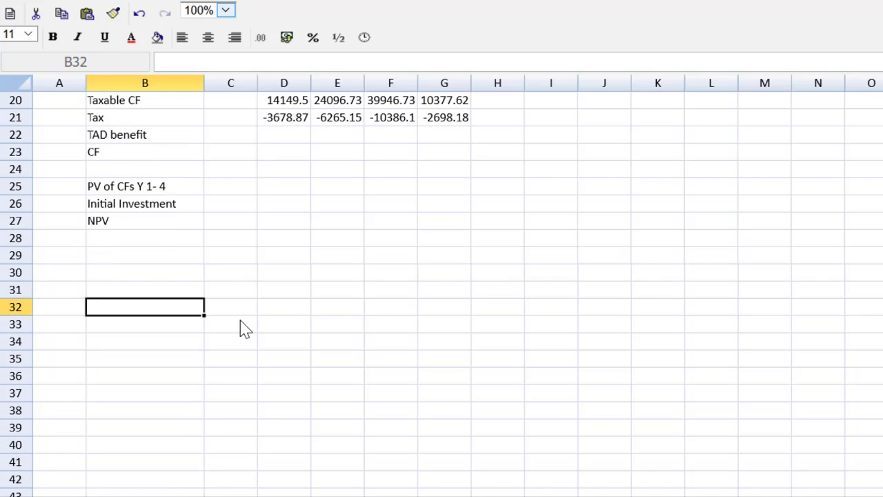
key("Up")
key("Up")
key("Up")
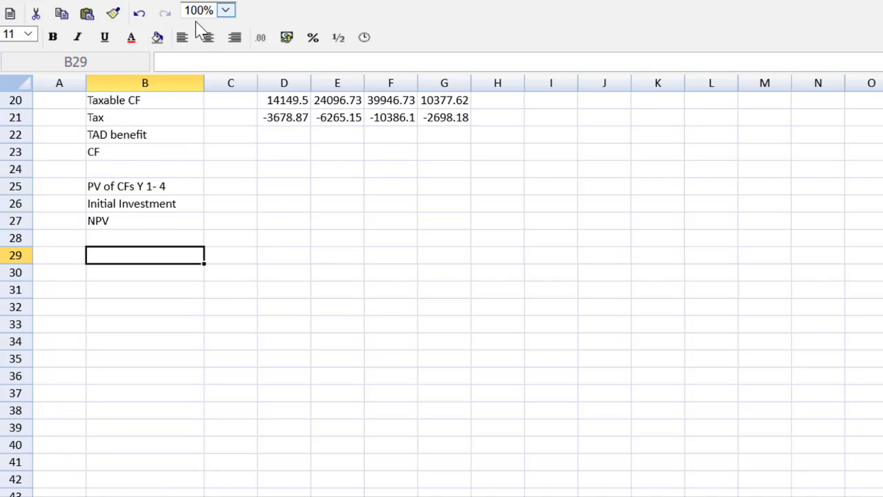
left_click(225, 12)
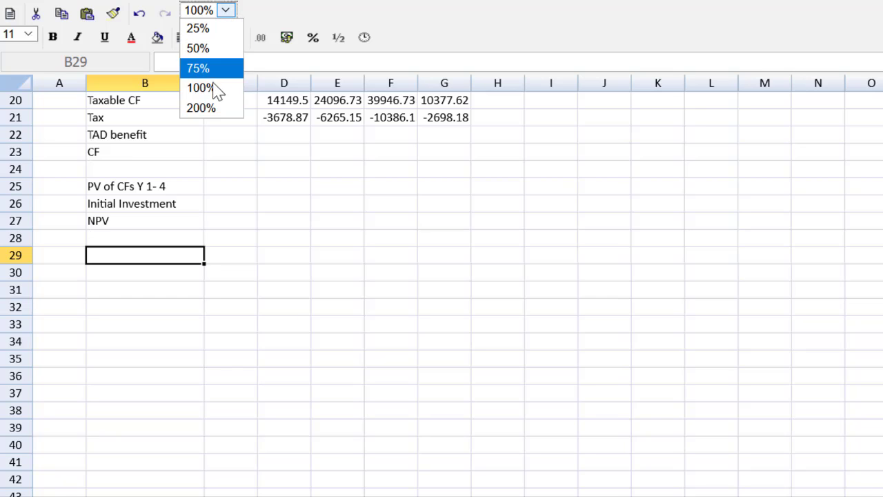
left_click(213, 108)
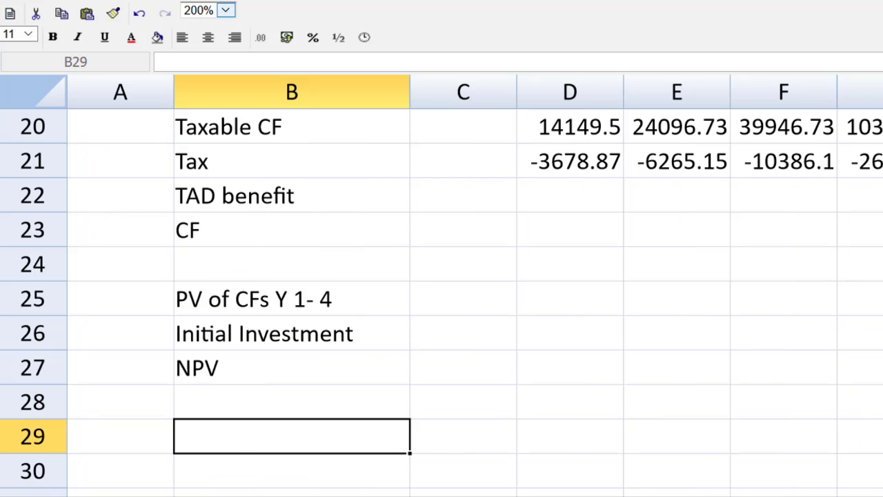
scroll(656, 296, "down", 2)
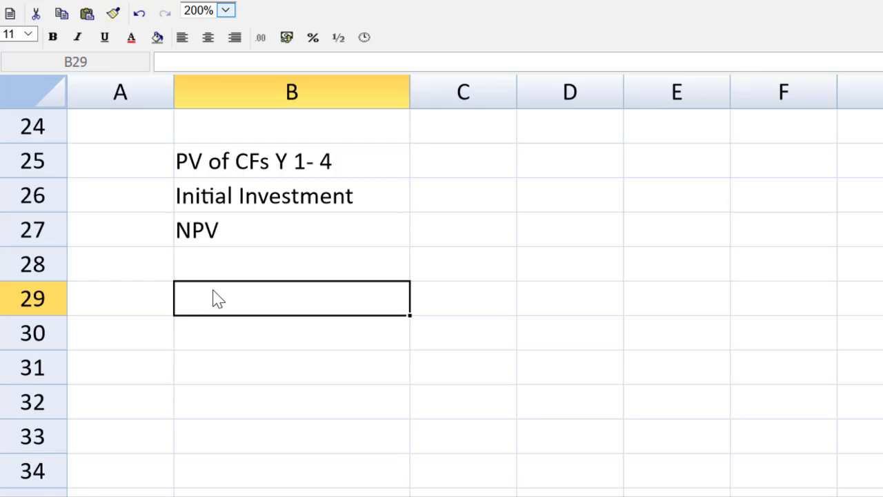
type("TAD")
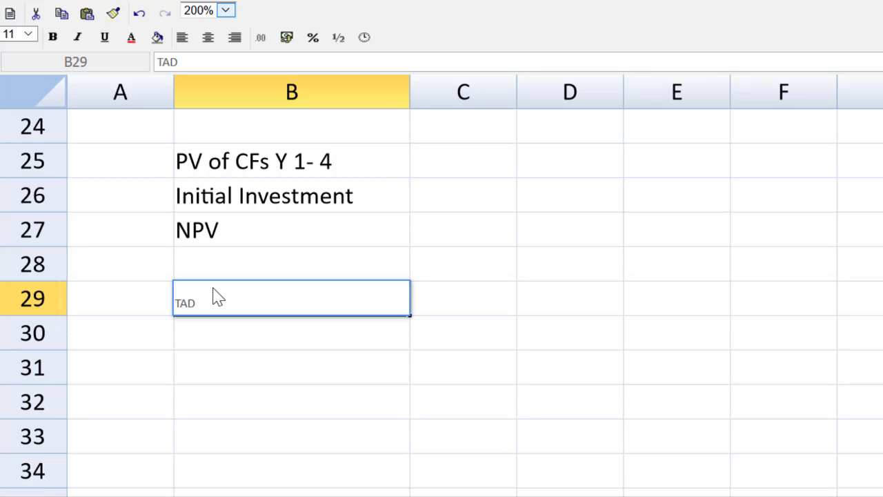
key("Return")
Step: Add the heading Years in cell C28 and enter year numbers 0 to 4 in C29:G29
key("Up")
key("Up")
key("Right")
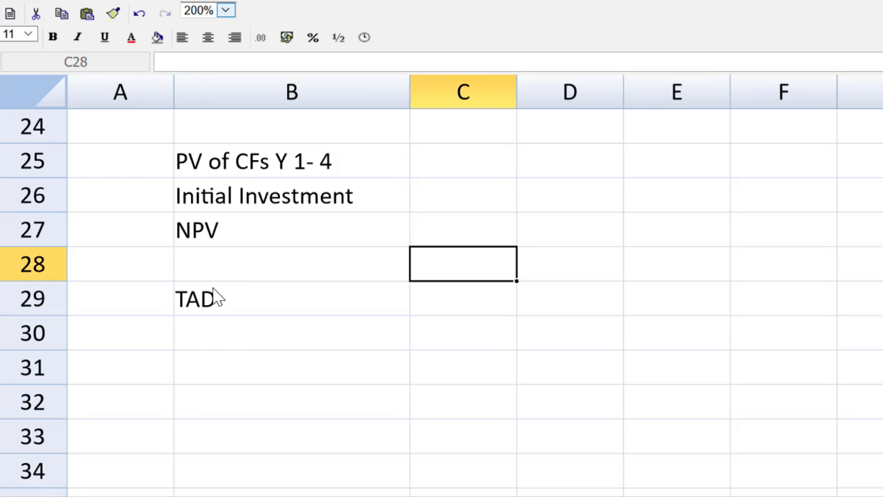
type("Years")
key("Return")
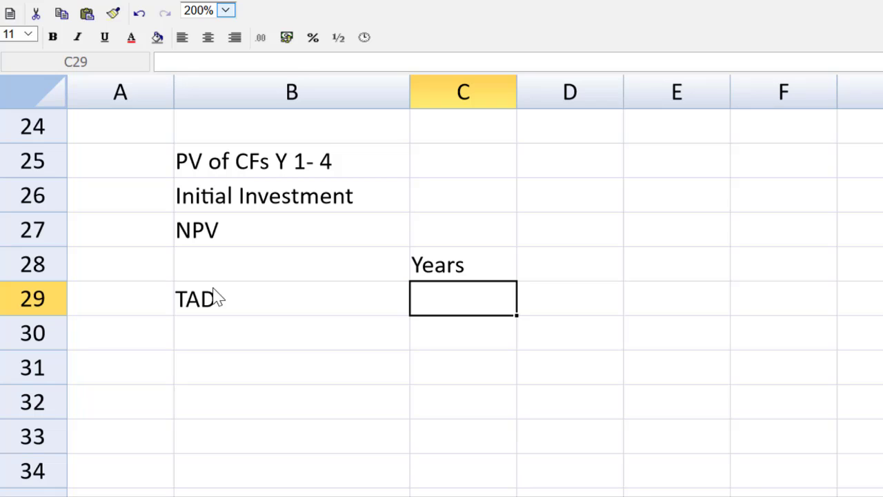
type("0")
key("Tab")
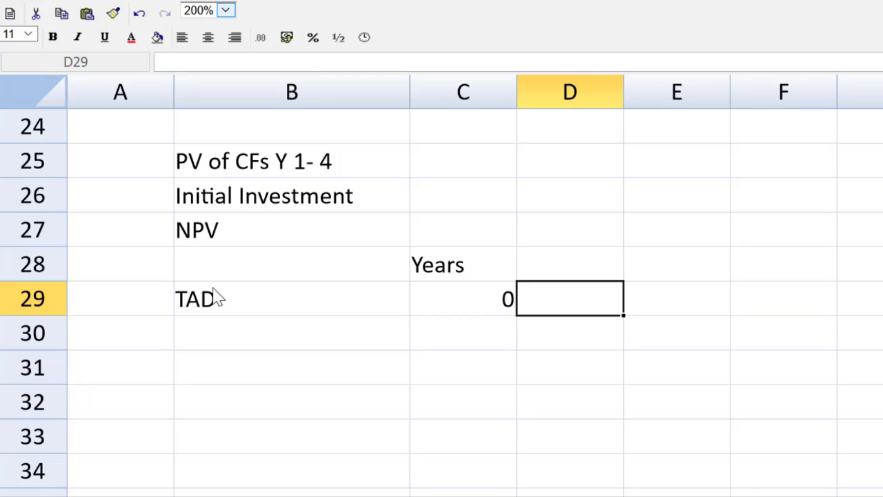
type("1")
type("2")
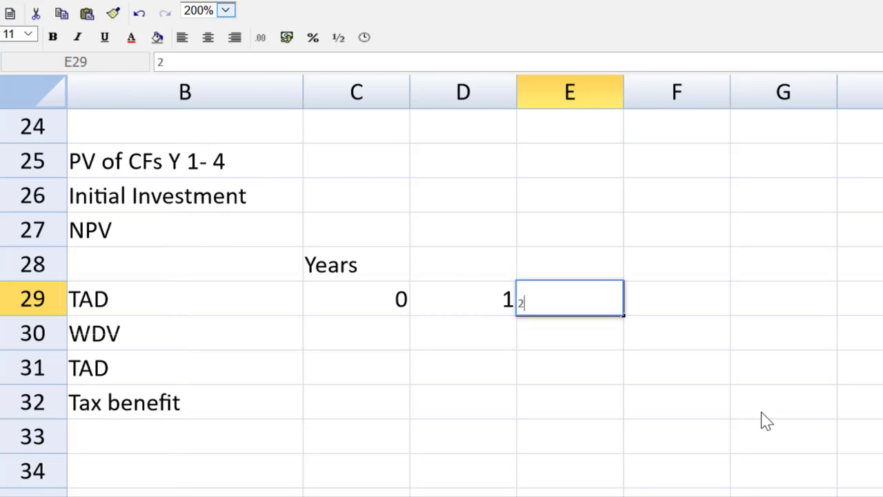
key("Tab")
type("3")
key("Tab")
type("4")
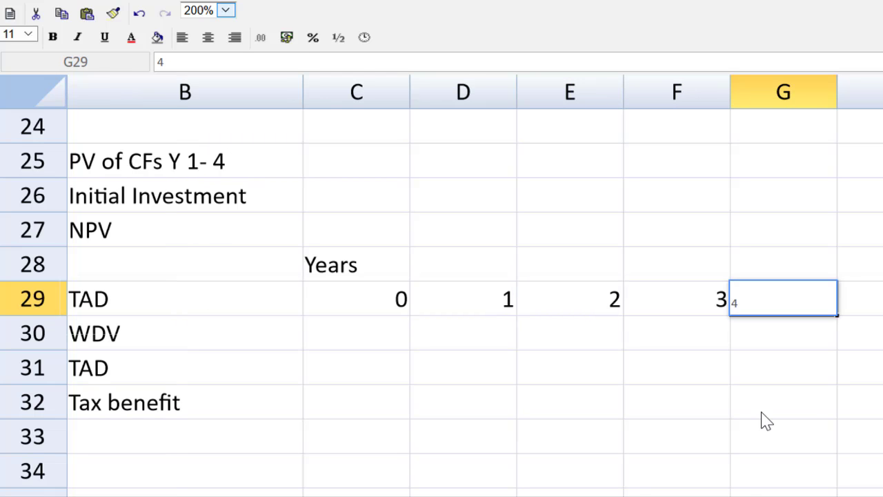
Step: Enter 20000 as the year 0 WDV in cell C30
key("Down")
key("Left")
key("Left")
key("Left")
key("Left")
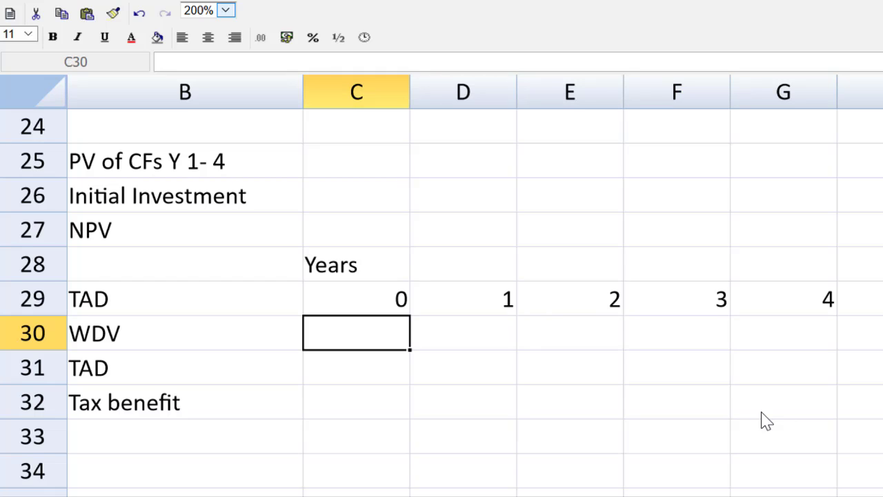
type("20000")
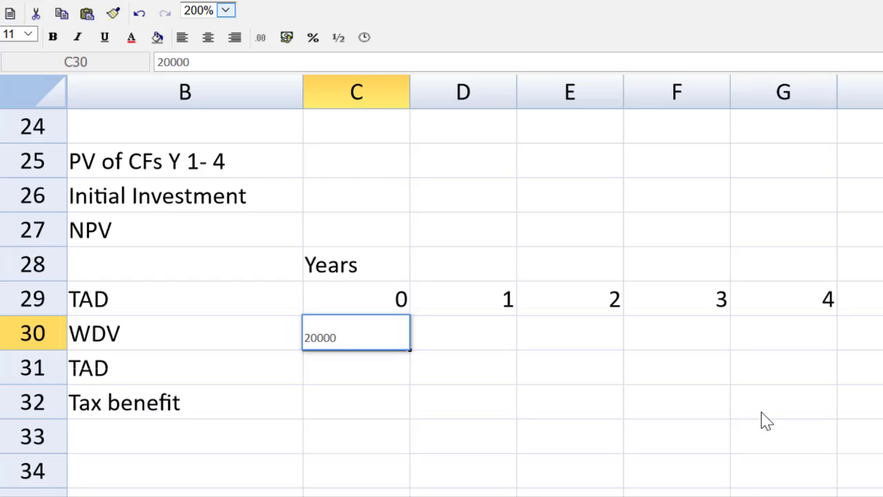
key("Return")
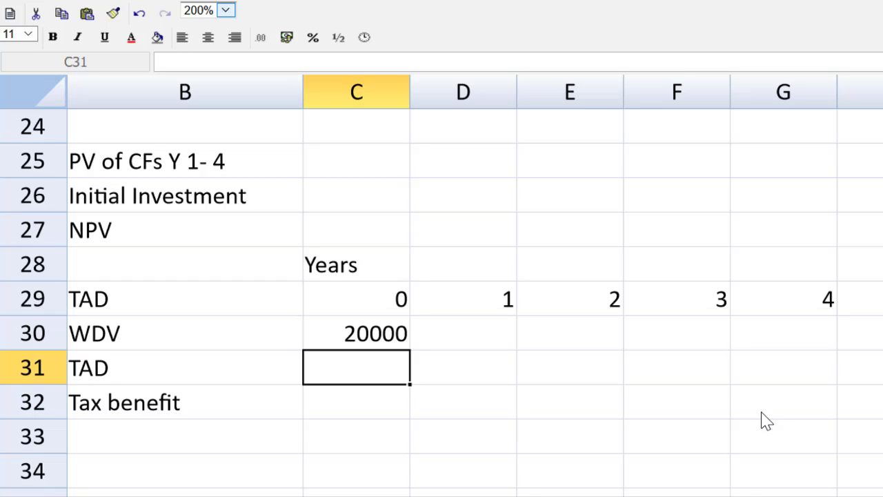
Step: Calculate year 1 TAD in cell D31 as 0.25 times the year 0 WDV in C30
key("Right")
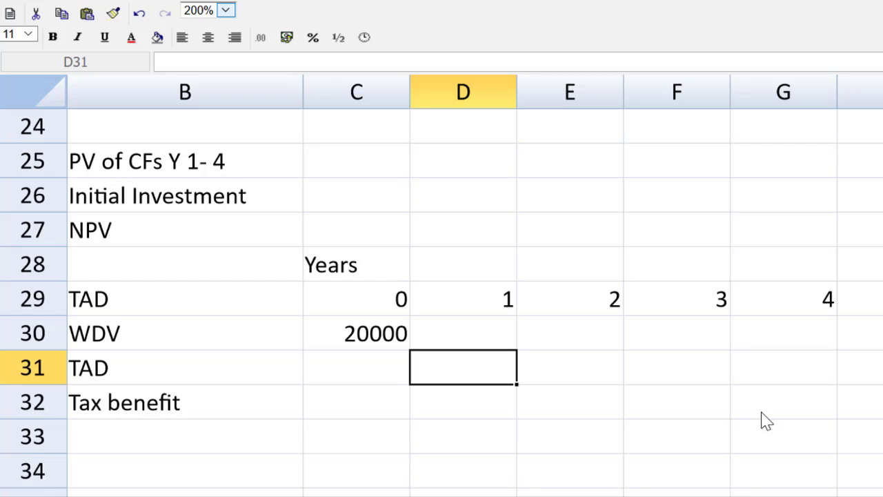
type("=")
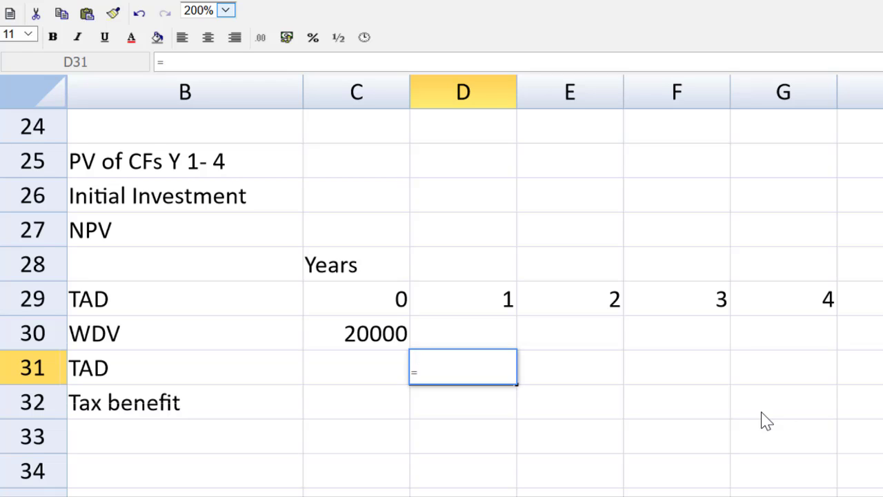
type("0.25*")
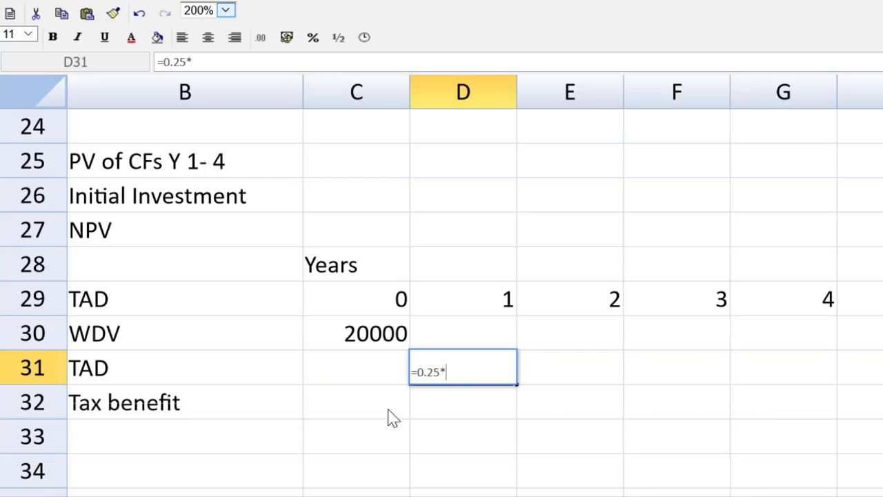
left_click(326, 348)
key("Return")
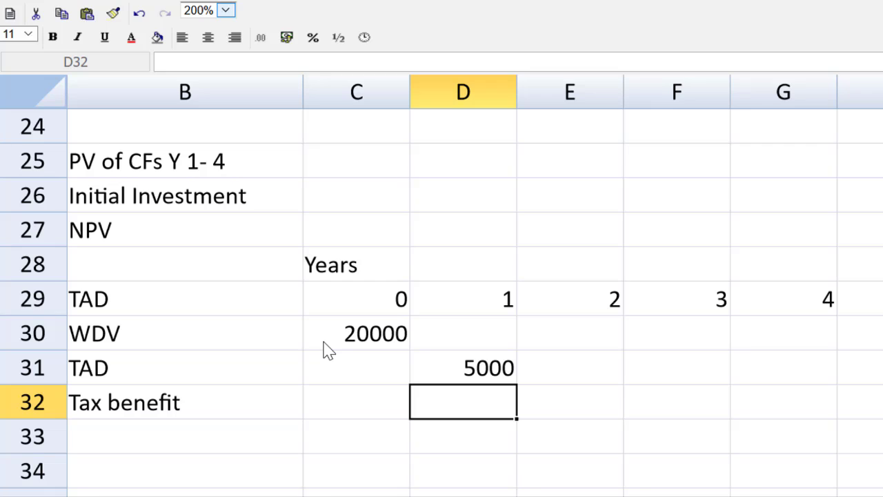
Step: Calculate year 1 WDV in cell D30 as the year 0 WDV in C30 minus the TAD in D31
key("Up")
key("Up")
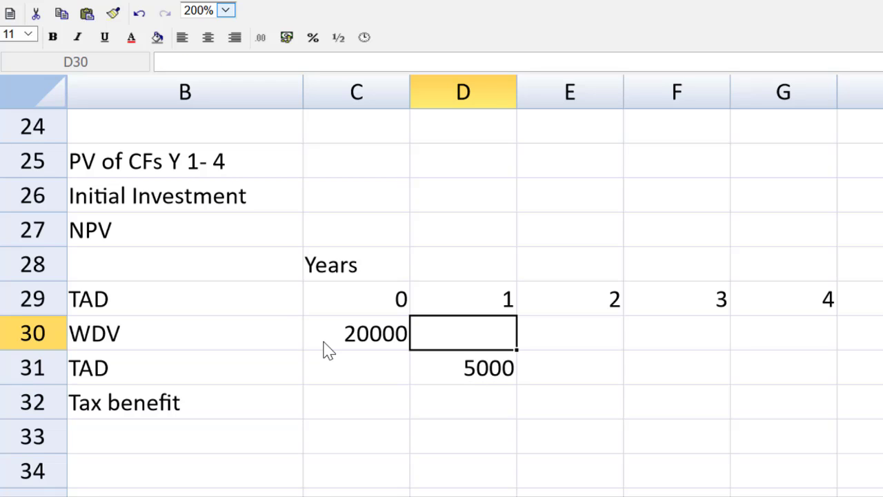
type("=")
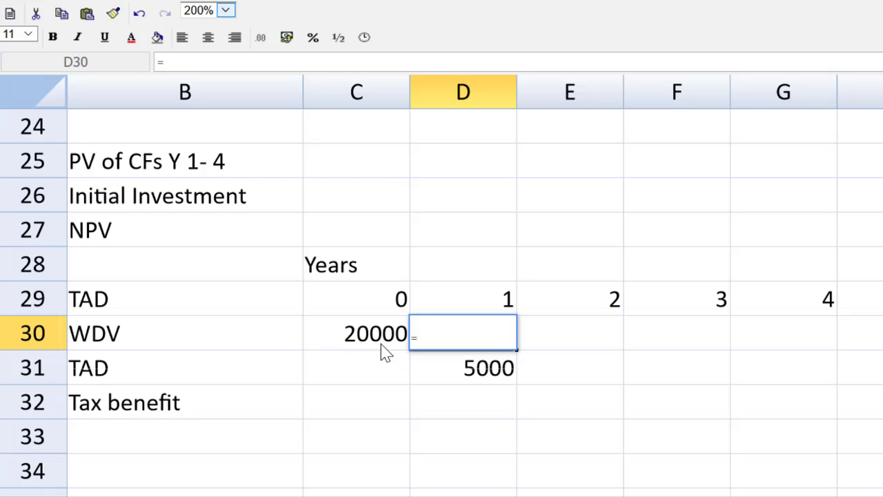
left_click(385, 352)
type("-")
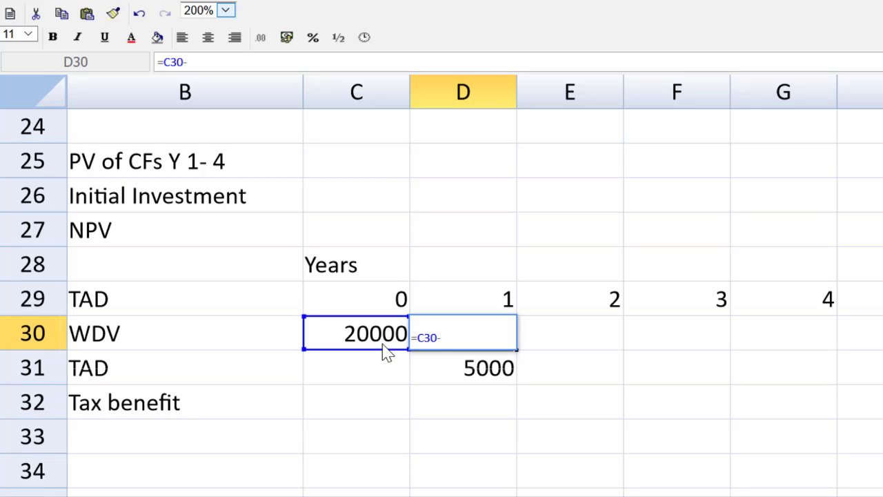
left_click(449, 369)
key("Return")
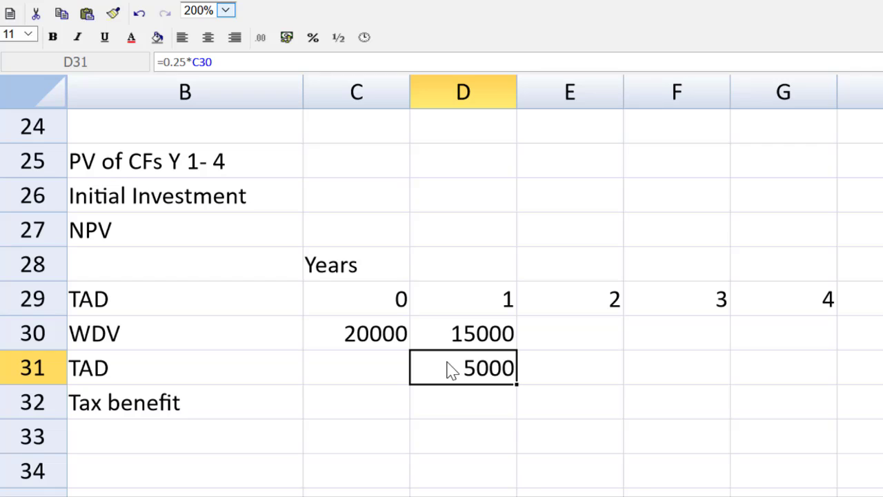
Step: Extend the WDV and TAD formulas in D30:D31 across to years 2 to 4 in columns E to G
left_click(514, 345)
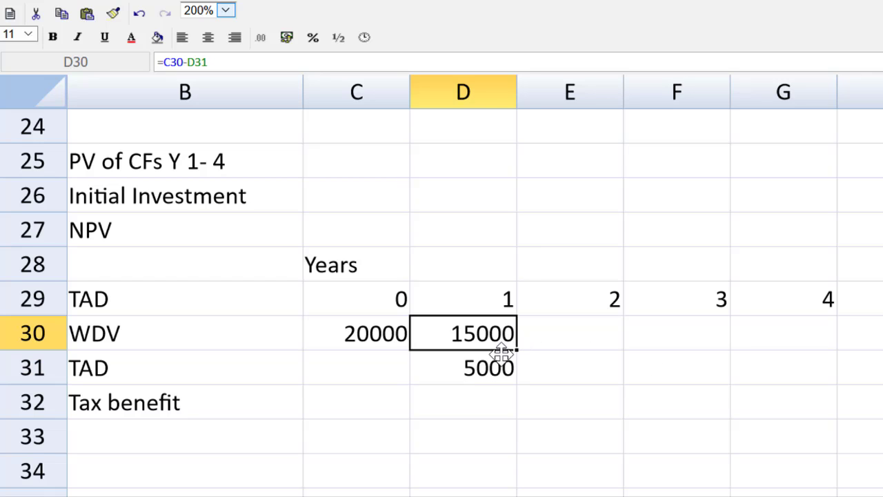
left_click(503, 369)
left_click_drag(509, 338, 772, 378)
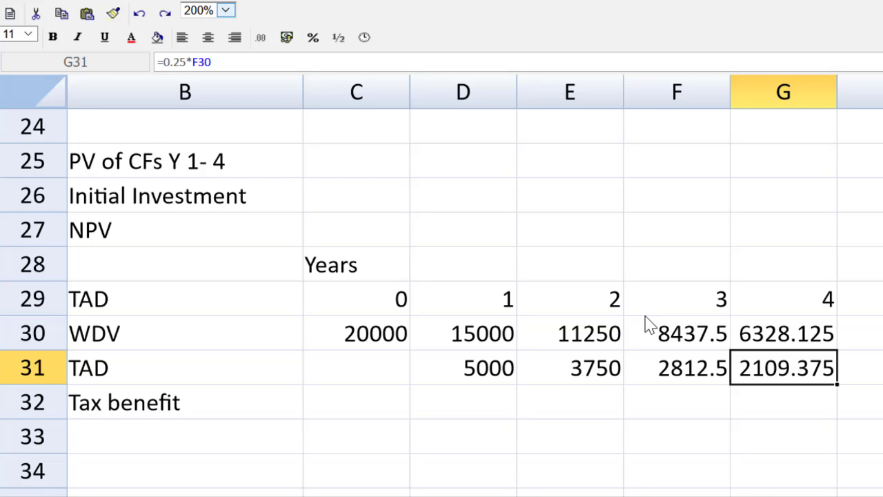
Step: Replace the year 4 TAD in cell G31 with the balancing formula =C30-SUM(D31:F31)
type("=")
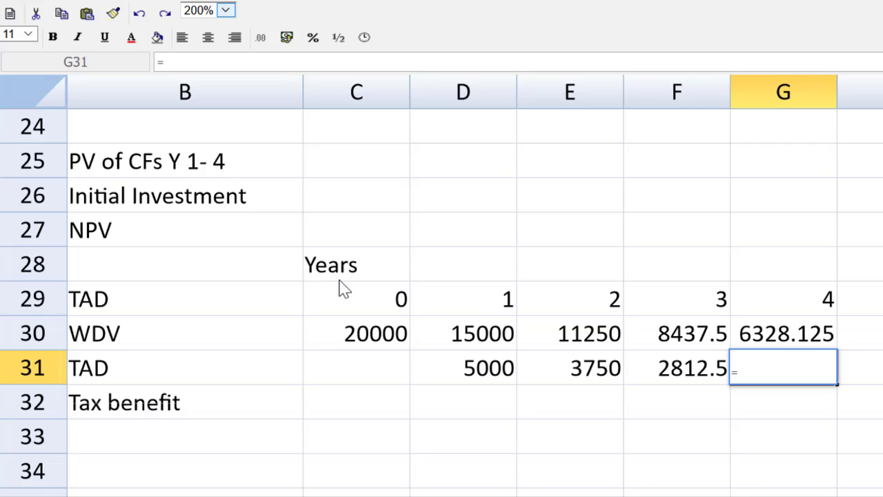
left_click(351, 333)
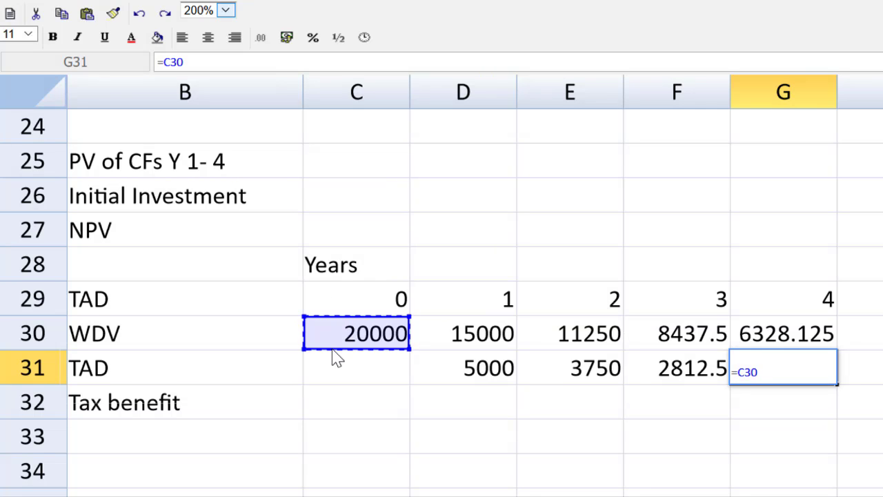
type("-sum")
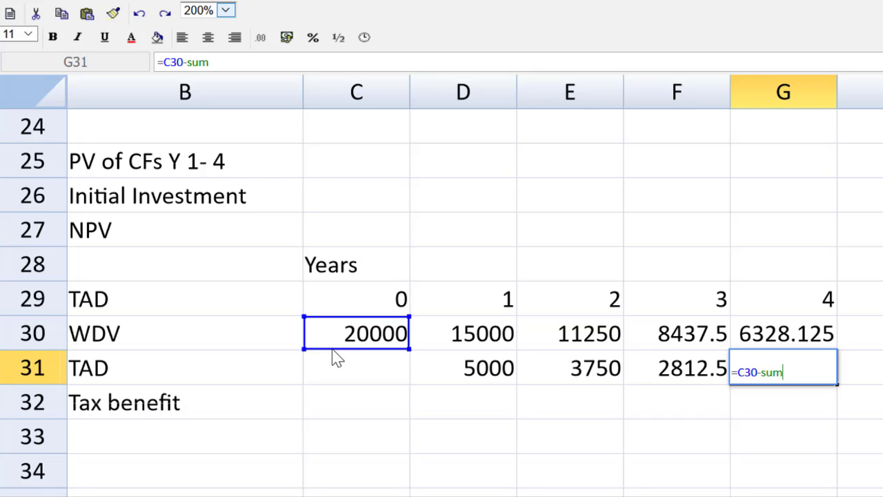
type("(")
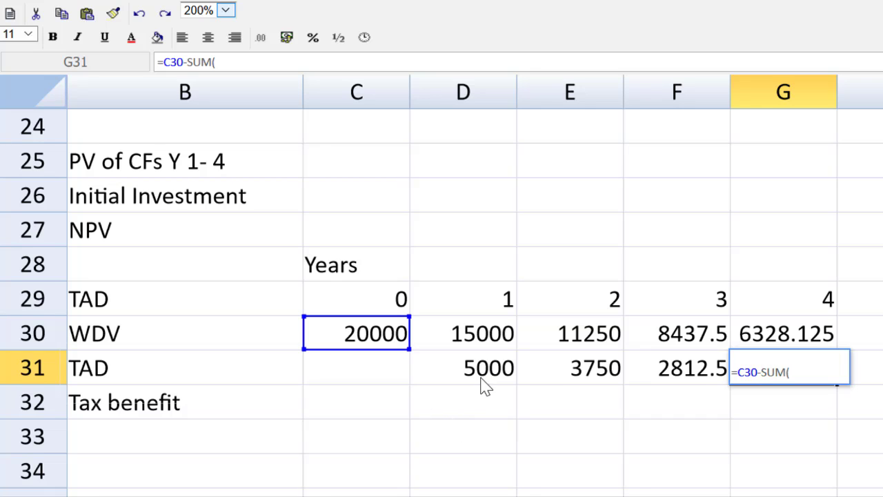
left_click(509, 373)
left_click_drag(509, 373, 659, 372)
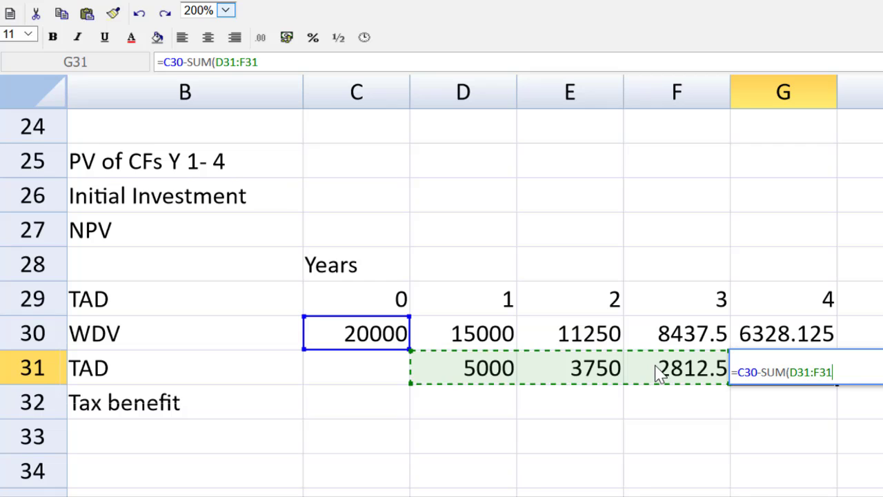
type(")")
key("Return")
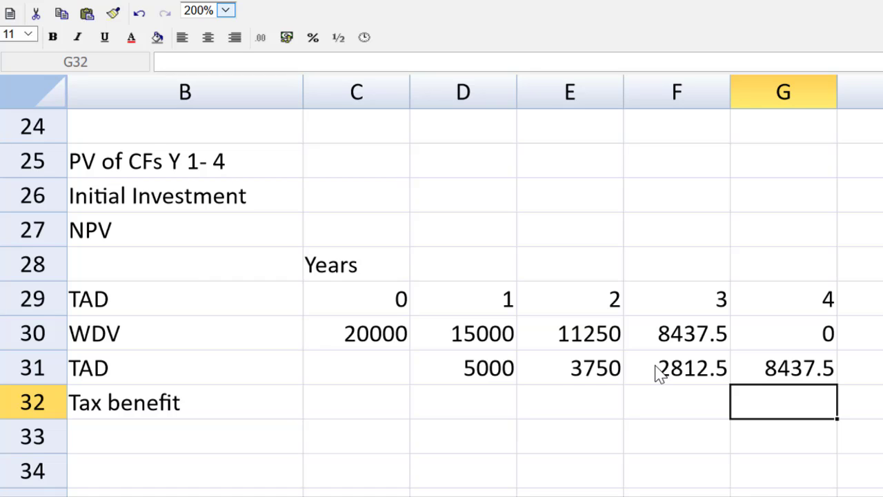
Step: Calculate the year 1 tax benefit in cell D32 as the TAD in D31 times 0.26
left_click(452, 402)
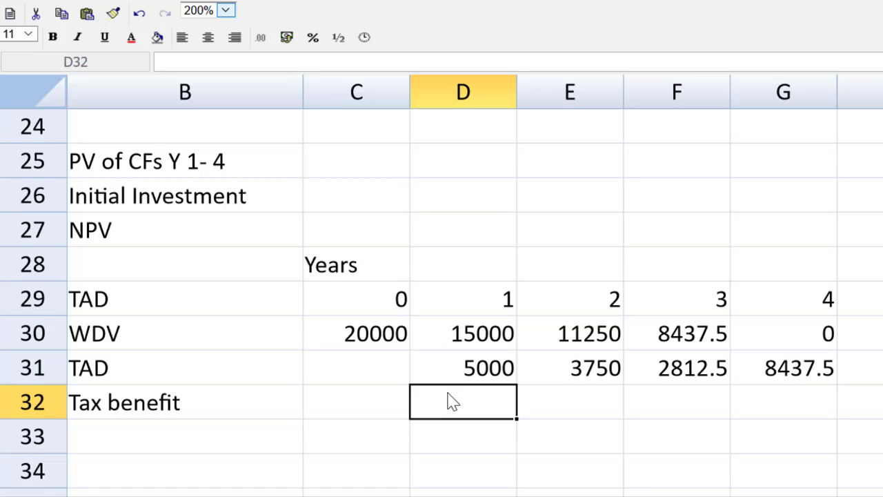
type("=")
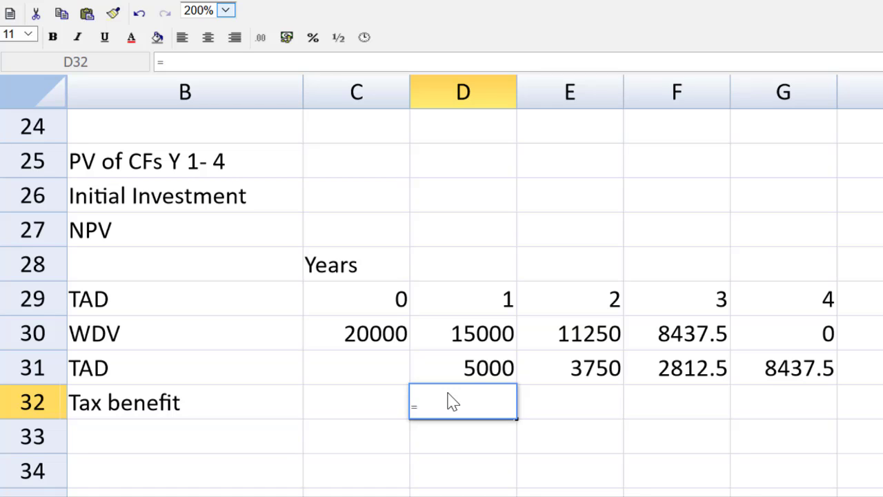
left_click(483, 381)
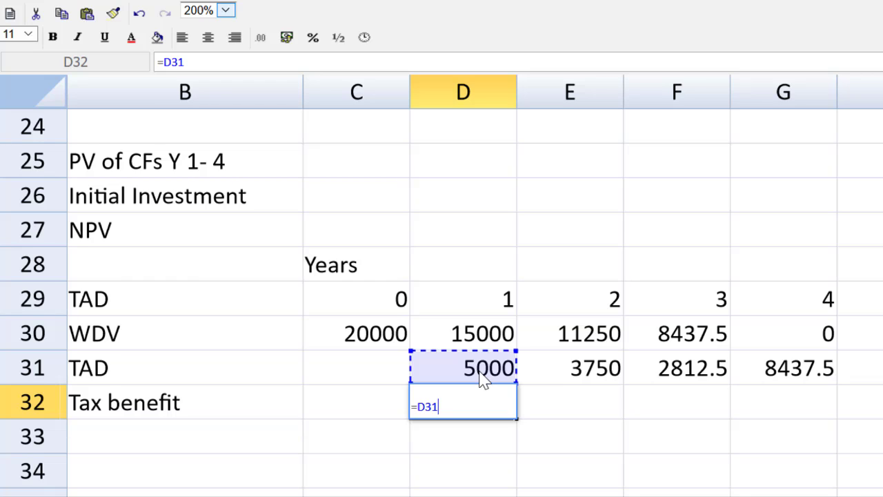
type("*")
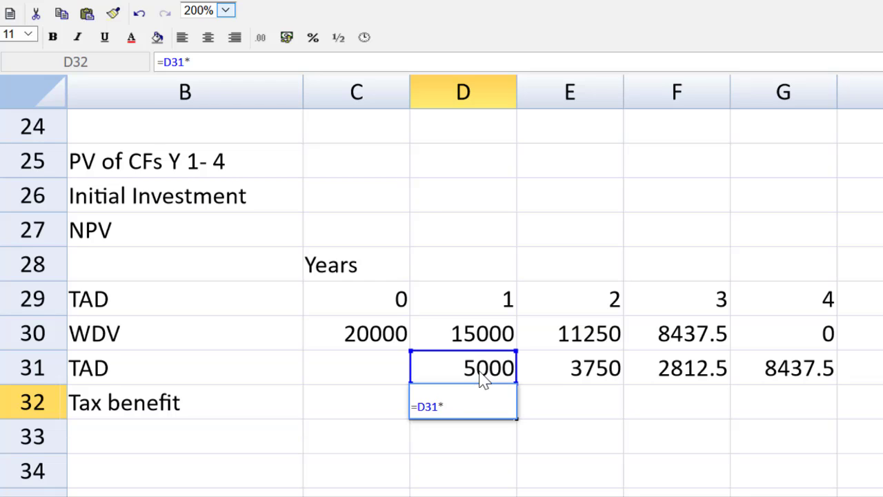
type("0.26")
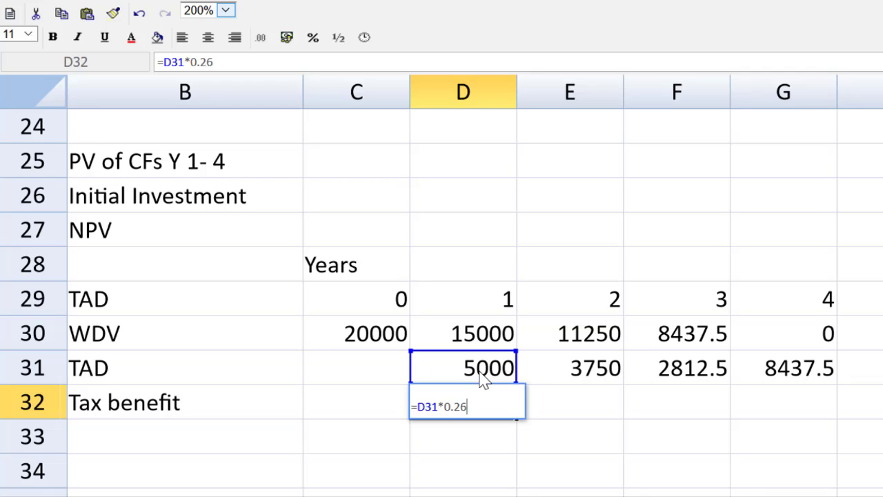
key("Return")
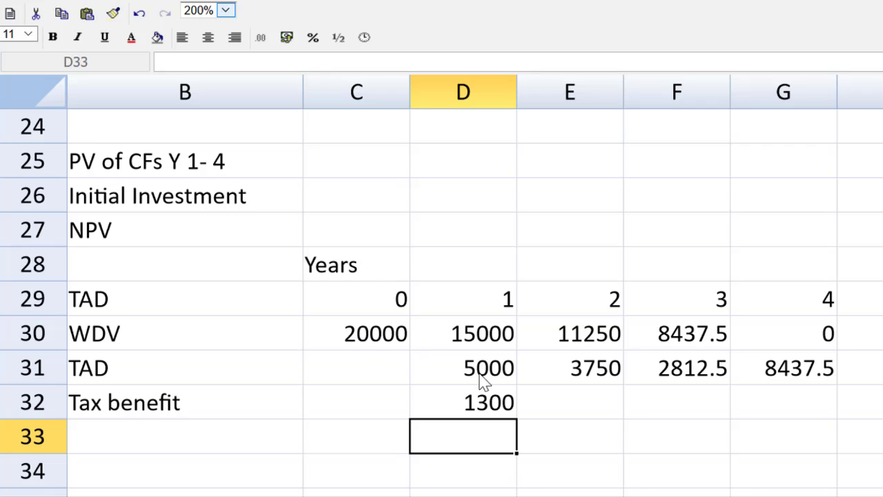
Step: Copy the tax benefit formula in D32 across to years 2 to 4 in E32:G32
left_click(502, 408)
key("ctrl+c")
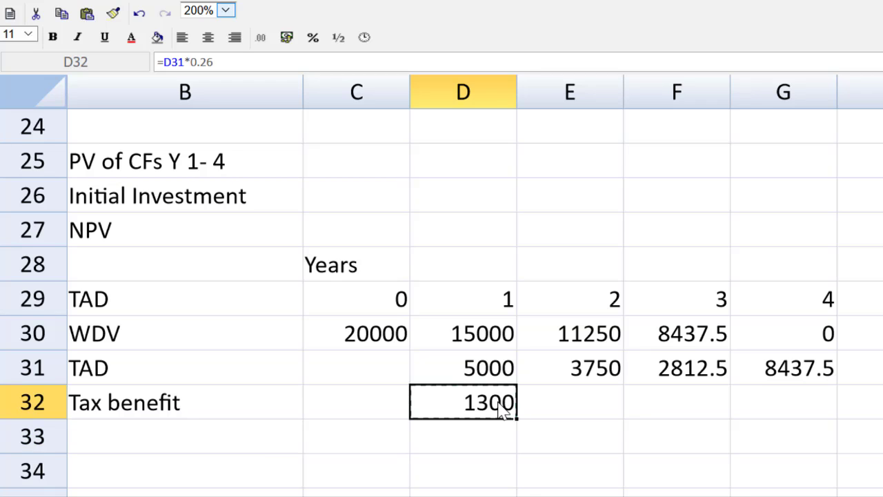
key("Right")
key("ctrl+v")
key("Right")
key("ctrl+v")
key("Right")
key("ctrl+v")
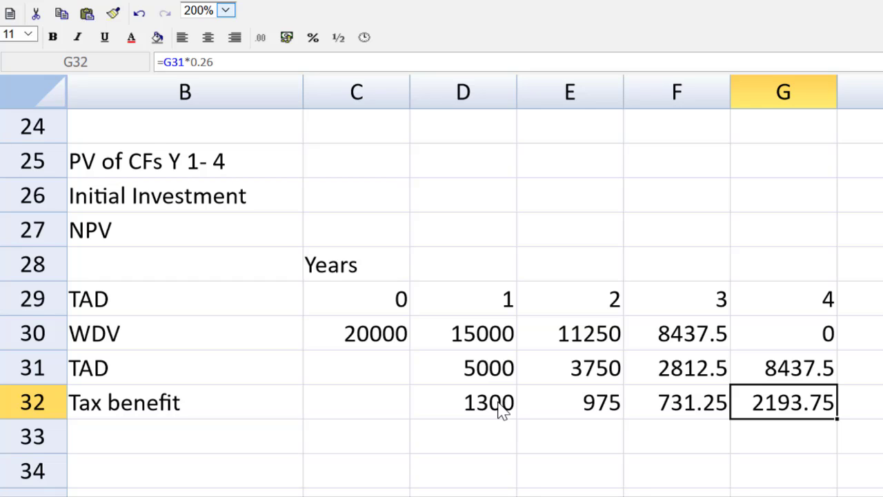
Step: Reduce the zoom to 100% and link the year 1 TAD benefit in cell D22 to the tax benefit in D32
key("Up")
key("Up")
key("Up")
key("Up")
key("Up")
key("Up")
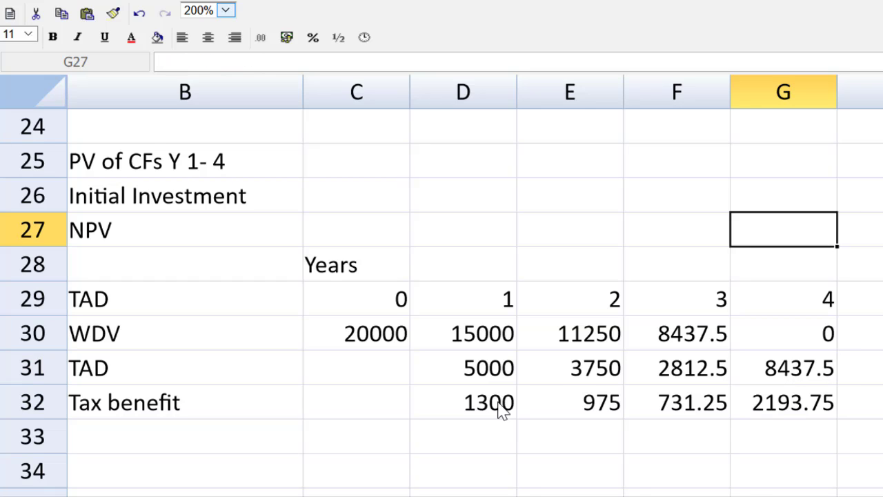
left_click(225, 10)
left_click(209, 88)
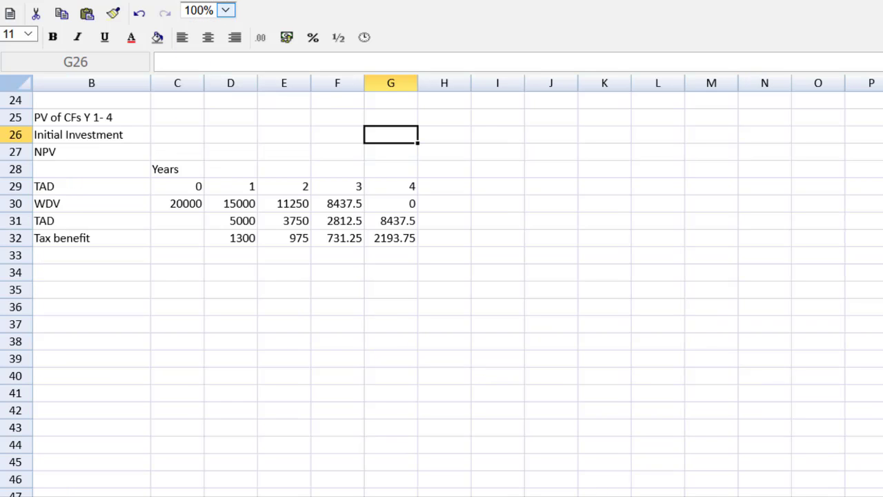
scroll(625, 269, "up", 7)
scroll(625, 269, "down", 1)
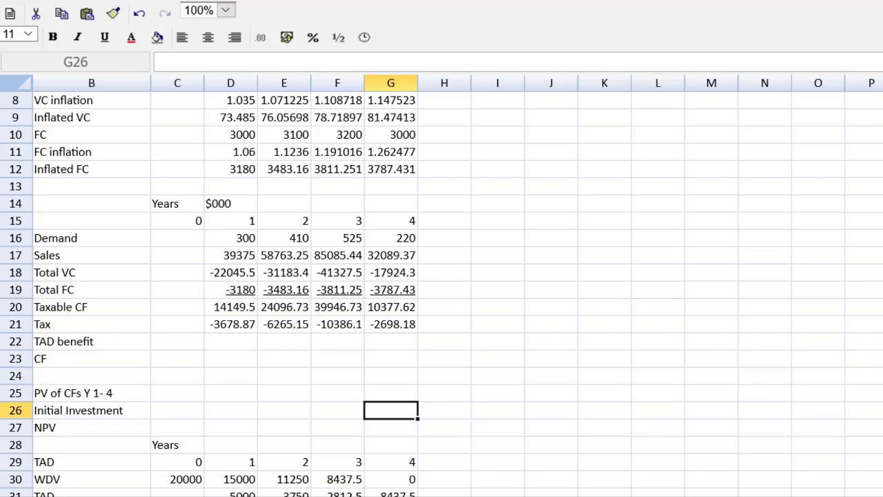
scroll(463, 194, "down", 3)
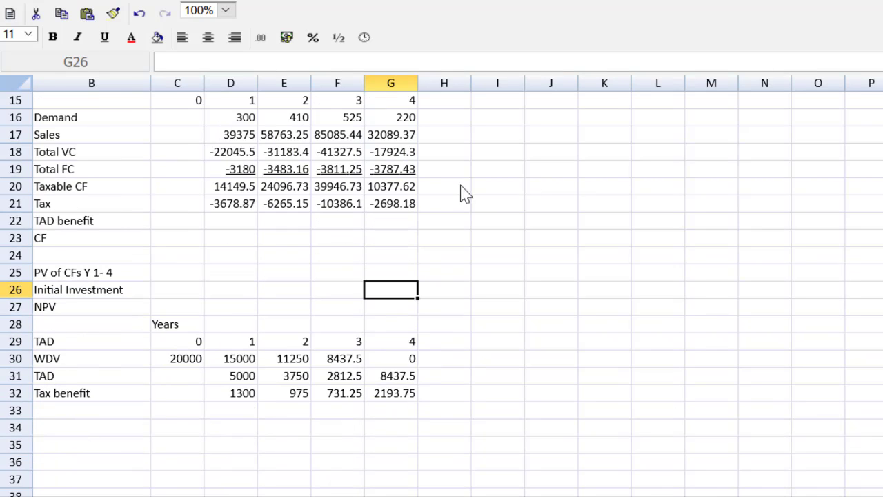
left_click(227, 222)
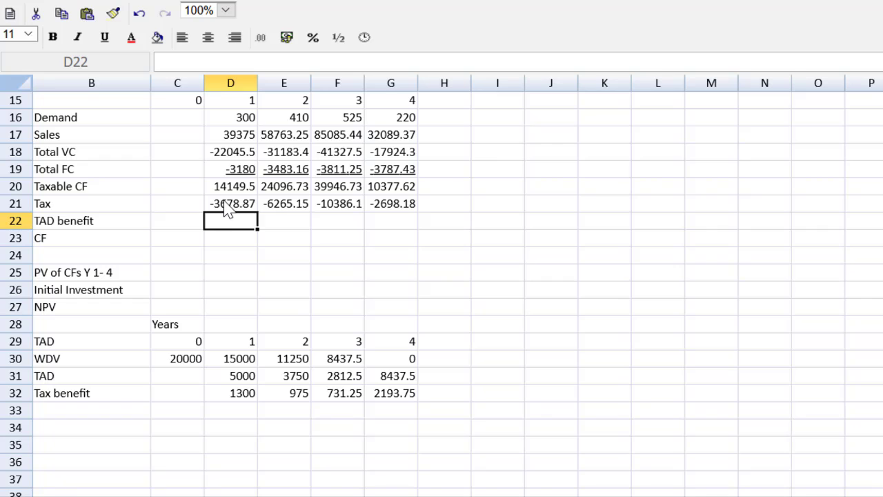
type("=")
left_click(230, 397)
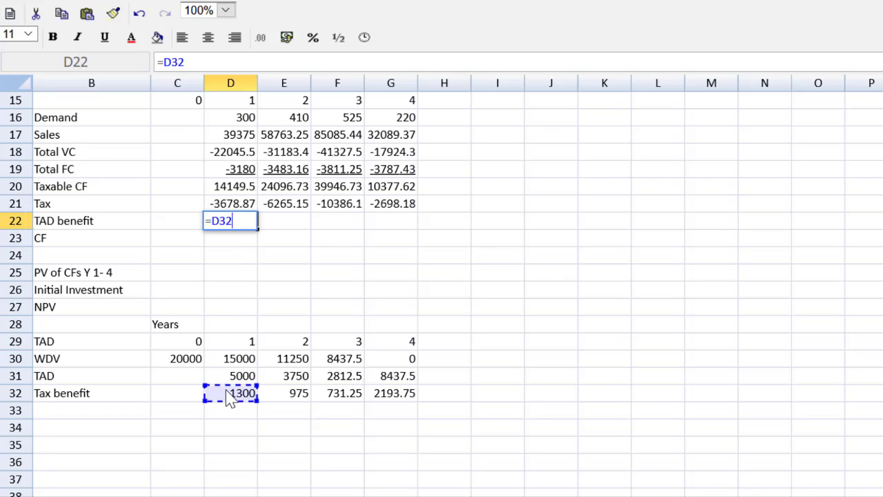
key("Return")
Step: Copy the TAD benefit link in D22 across to years 2 to 4 in E22:G22
key("Up")
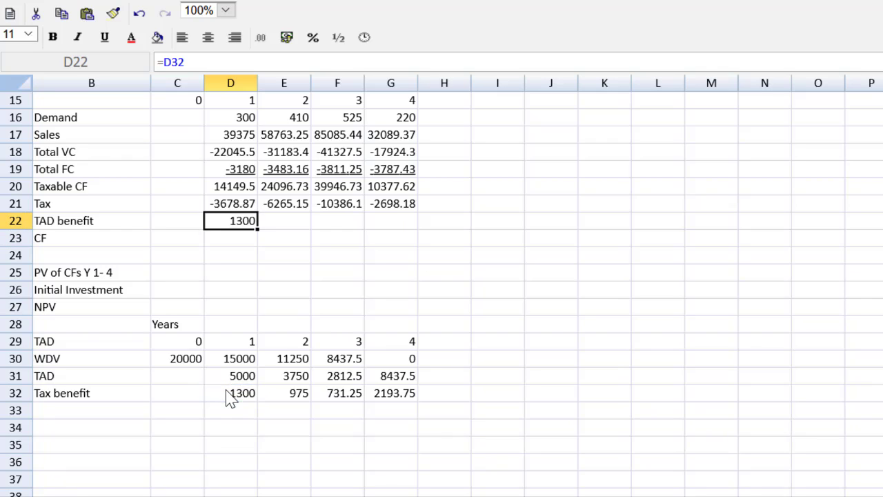
key("ctrl+c")
key("Right")
key("ctrl+v")
key("Right")
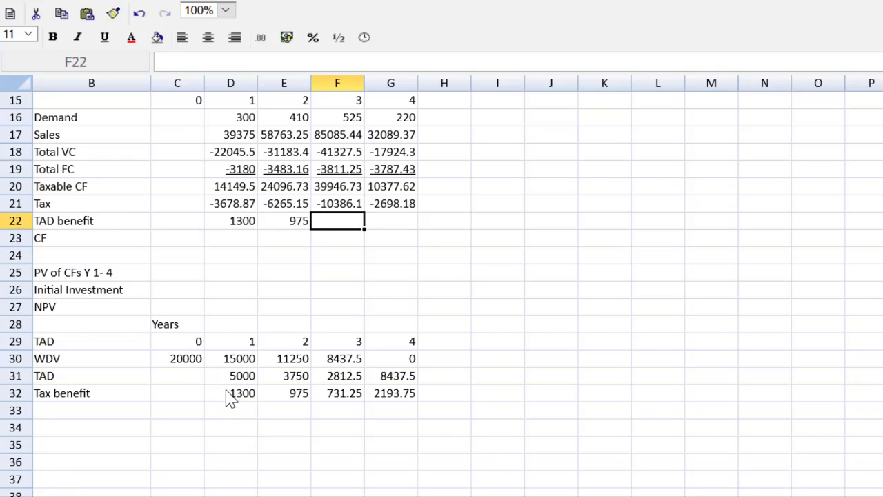
key("ctrl+v")
key("Right")
key("ctrl+v")
Step: Calculate the year 1 CF in cell D23 with the formula =SUM(D20:D22)
key("Down")
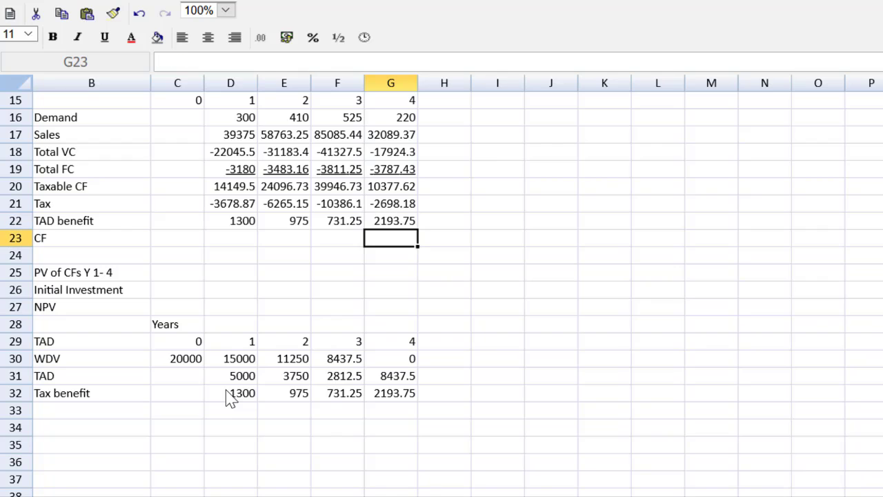
key("Left")
key("Left")
key("Left")
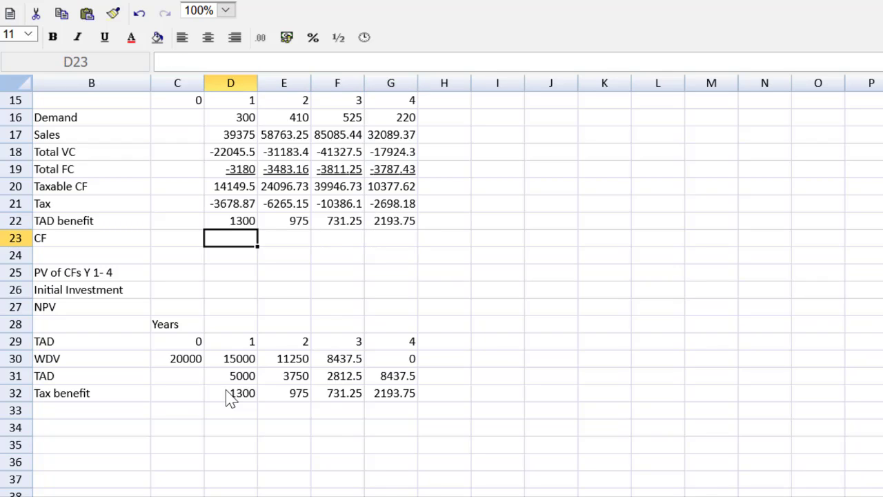
type("=sum(")
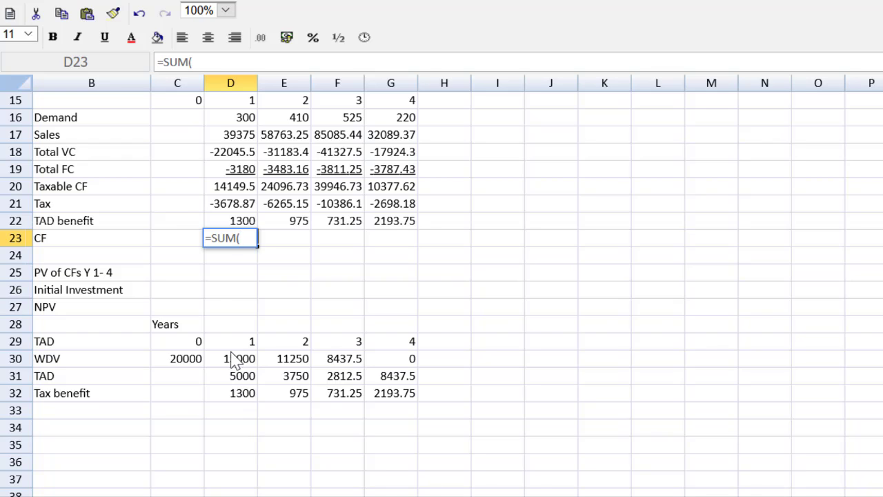
left_click_drag(232, 185, 232, 214)
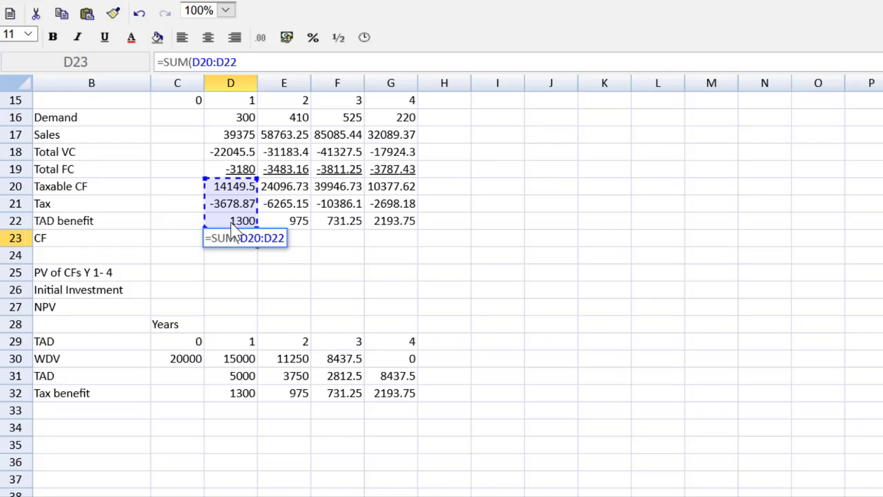
type(")")
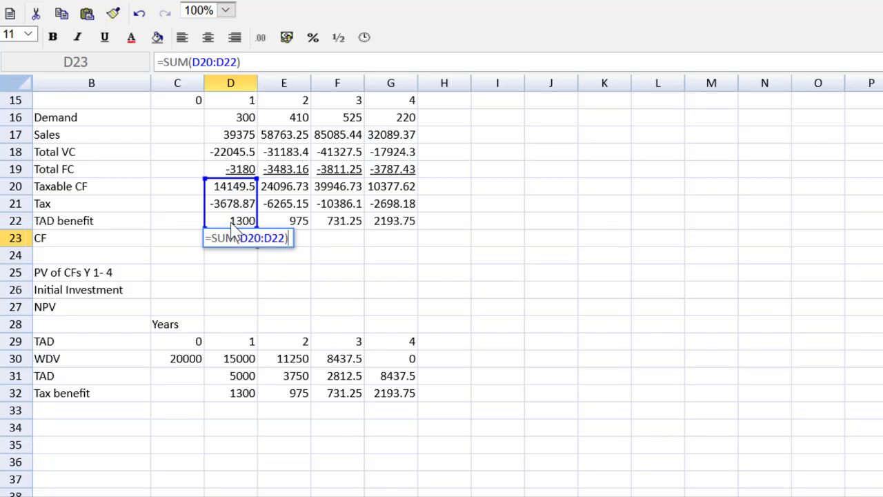
key("Return")
Step: Copy the CF formula in D23 across to years 2 to 4 in E23:G23
left_click(233, 235)
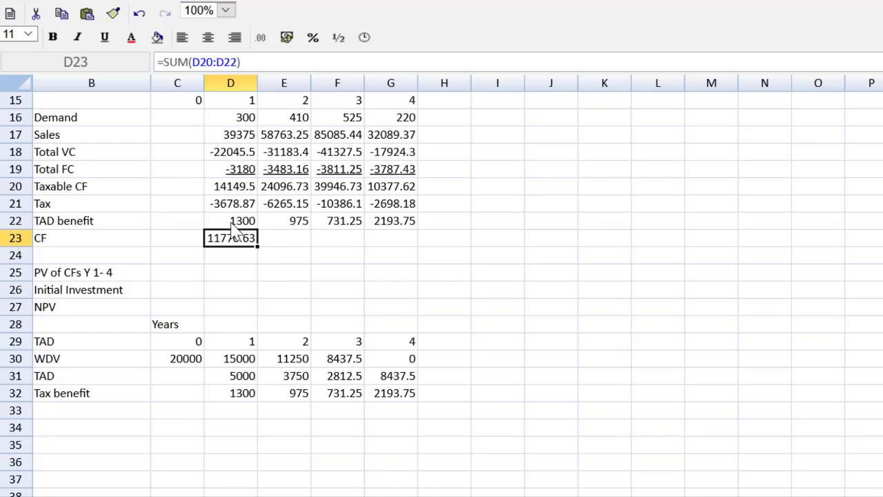
key("ctrl+c")
key("Right")
key("ctrl+v")
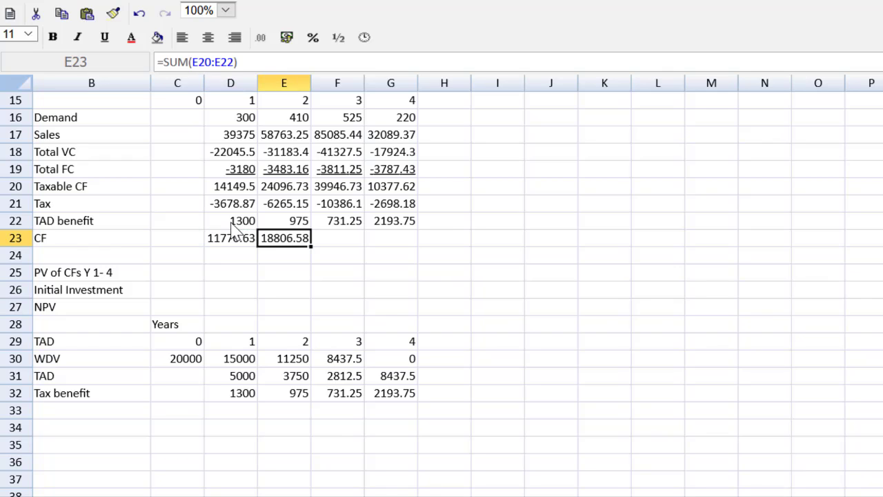
key("Right")
key("ctrl+v")
key("Right")
key("ctrl+v")
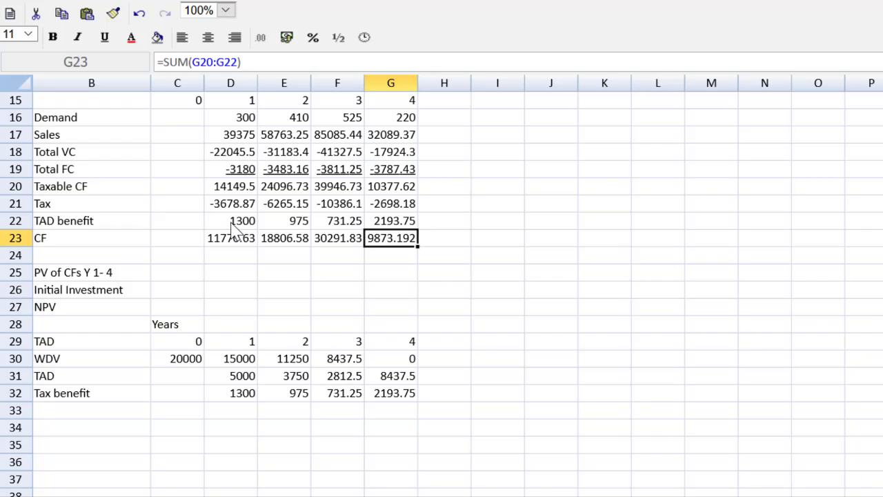
Step: Underline the TAD benefit figures in D22:G22 above the CF totals
left_click(232, 226)
left_click_drag(231, 222, 399, 219)
left_click(107, 39)
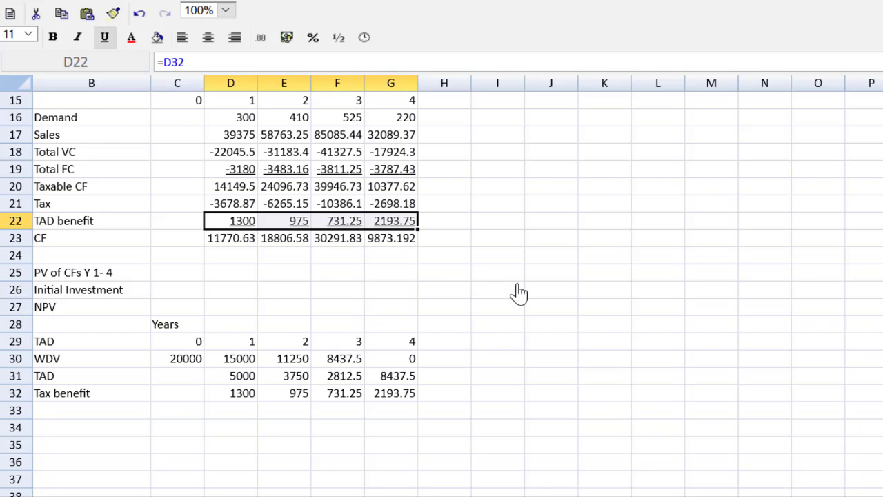
left_click(518, 291)
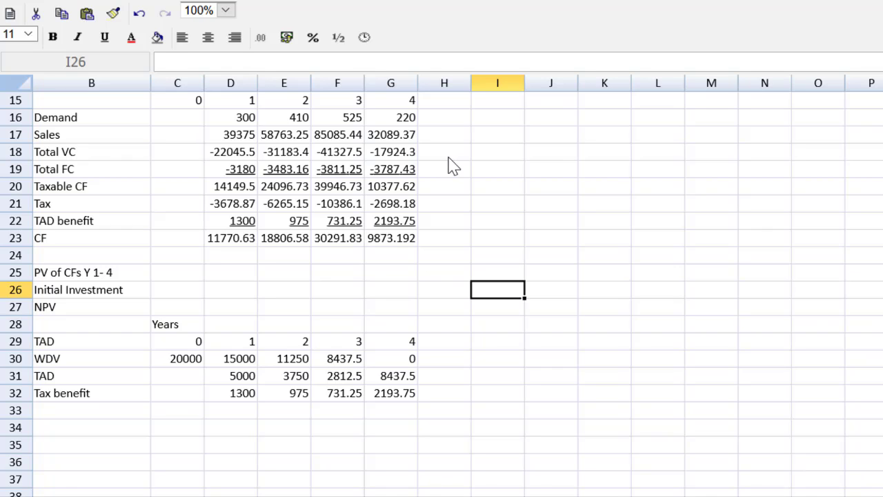
Step: Format the Sales to CF figures in D17:G23 with the #,##0 number format
left_click_drag(229, 134, 380, 239)
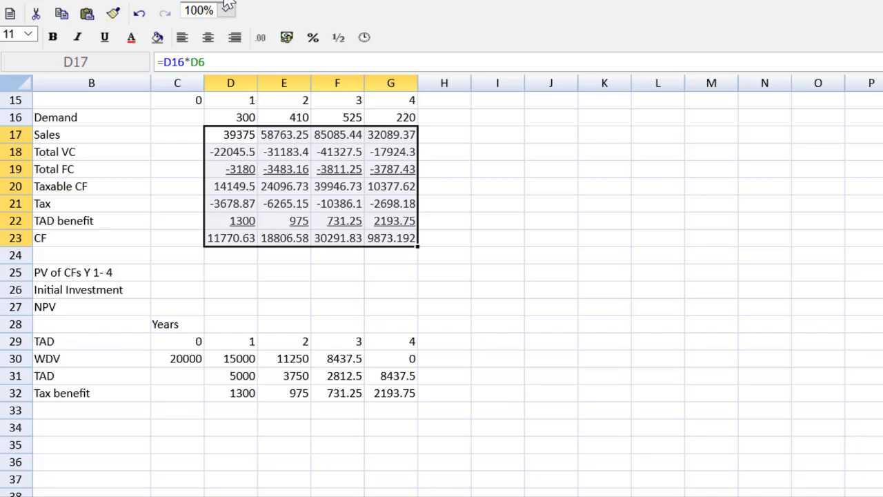
left_click(261, 38)
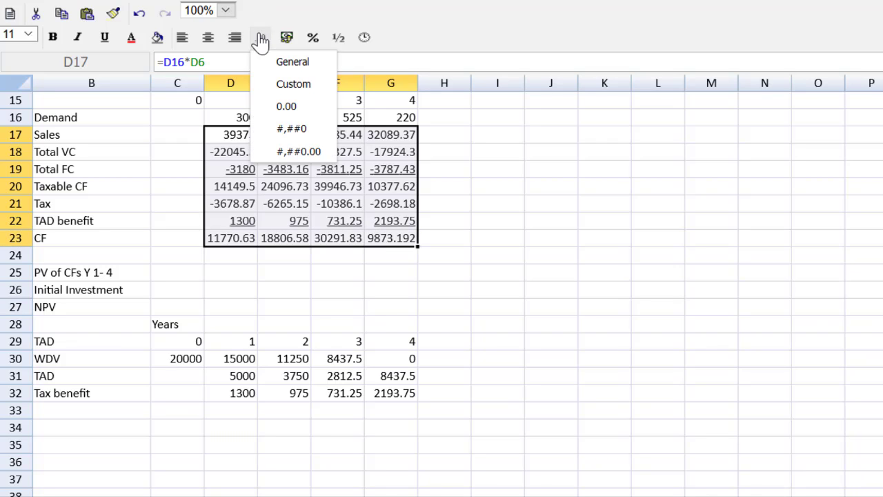
left_click(293, 131)
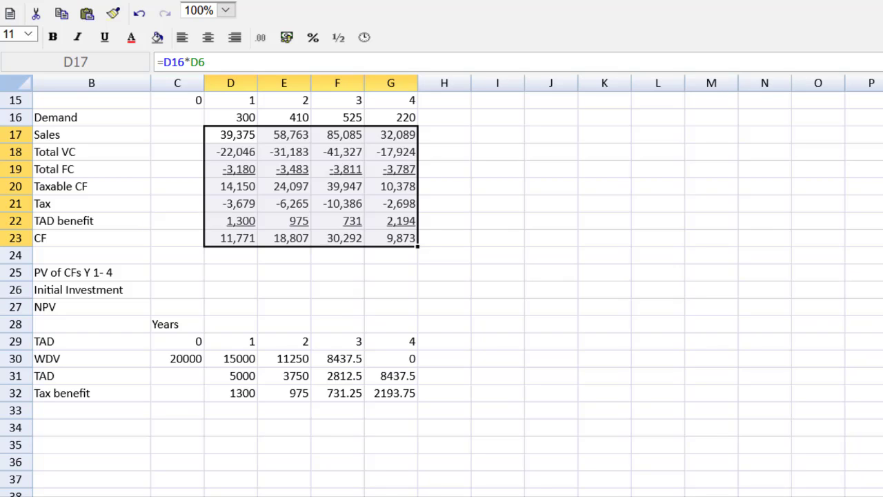
Step: Calculate the PV of CFs Y 1-4 in cell C25 with the formula =NPV(0.12,D23:G23)
left_click(227, 11)
left_click(231, 108)
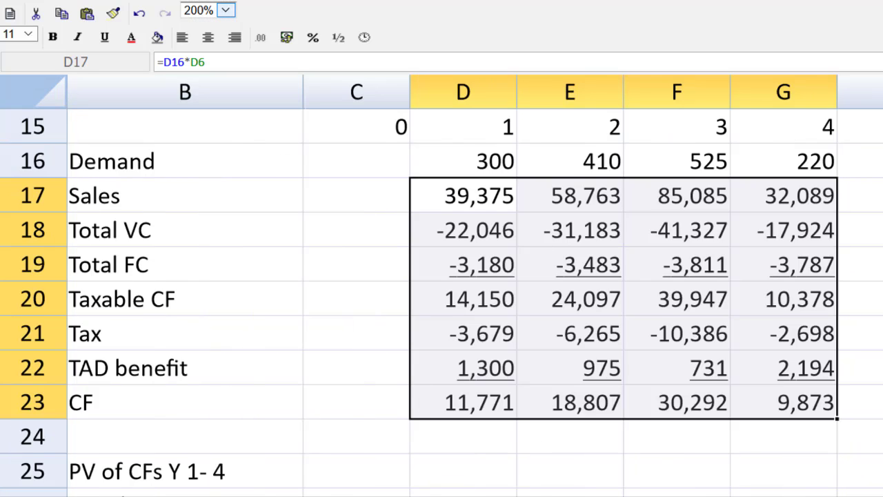
scroll(442, 276, "down", 1)
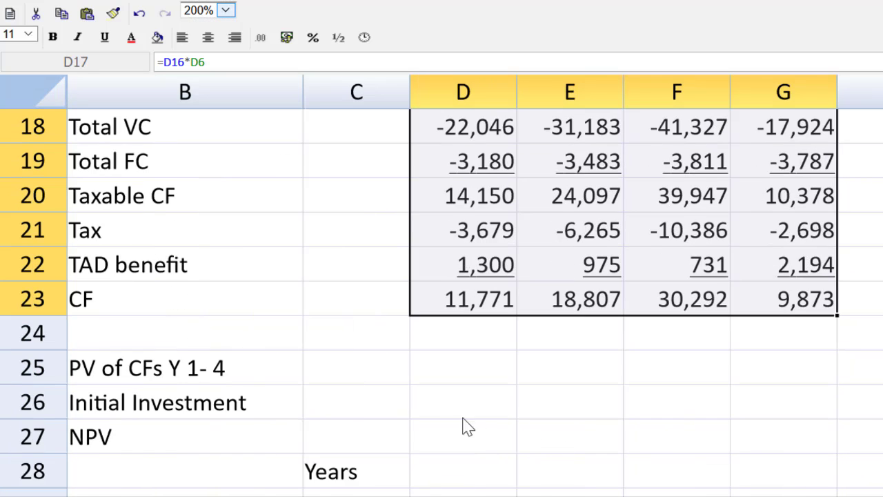
left_click(360, 373)
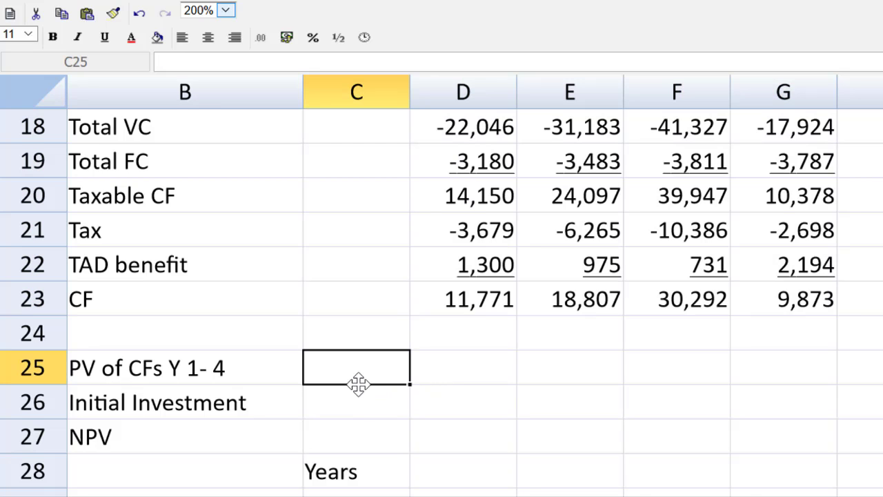
type("=N")
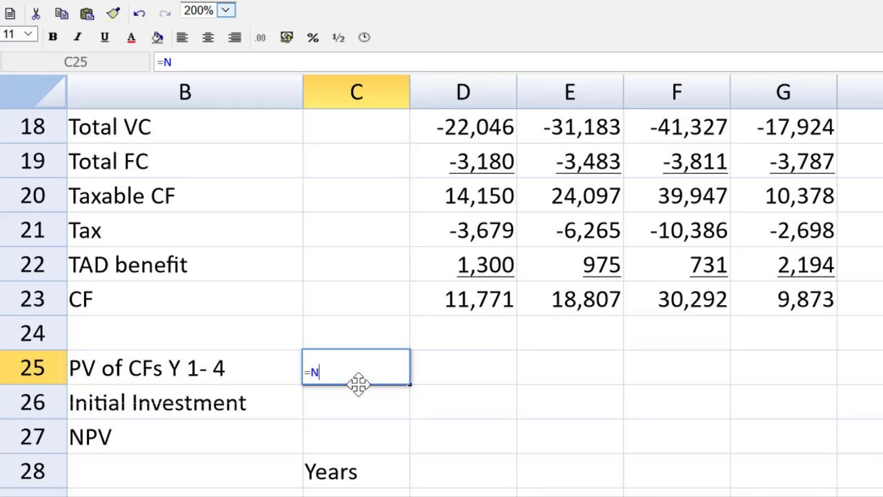
type("PV(")
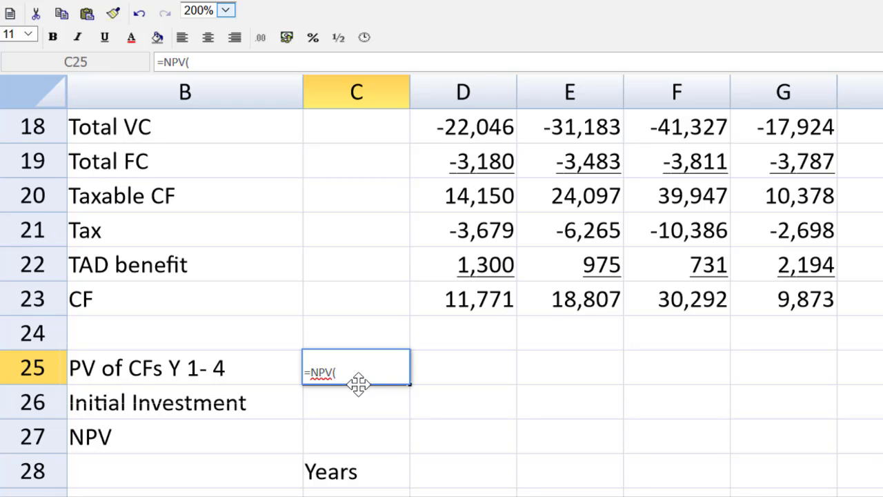
type("0.12")
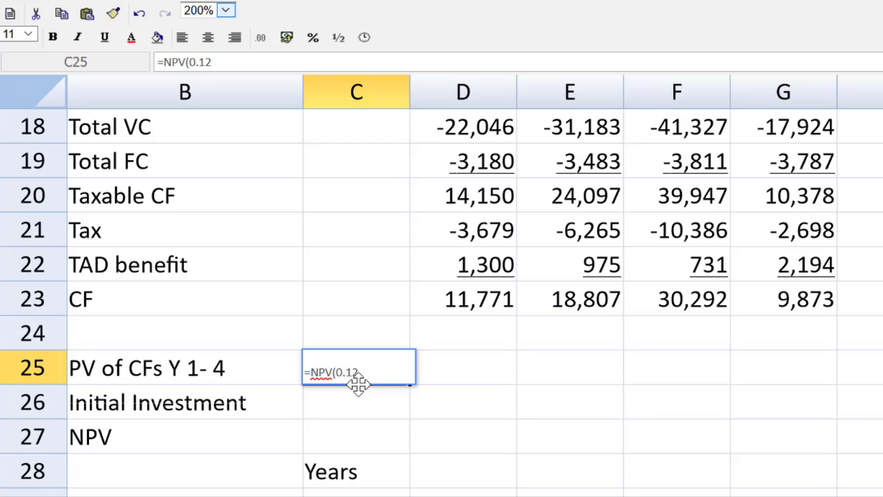
type(",")
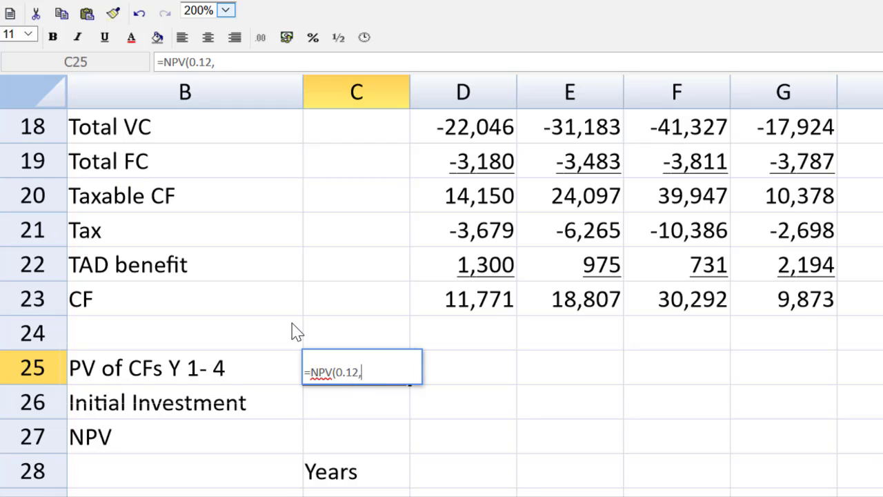
left_click(433, 307)
left_click_drag(433, 307, 753, 293)
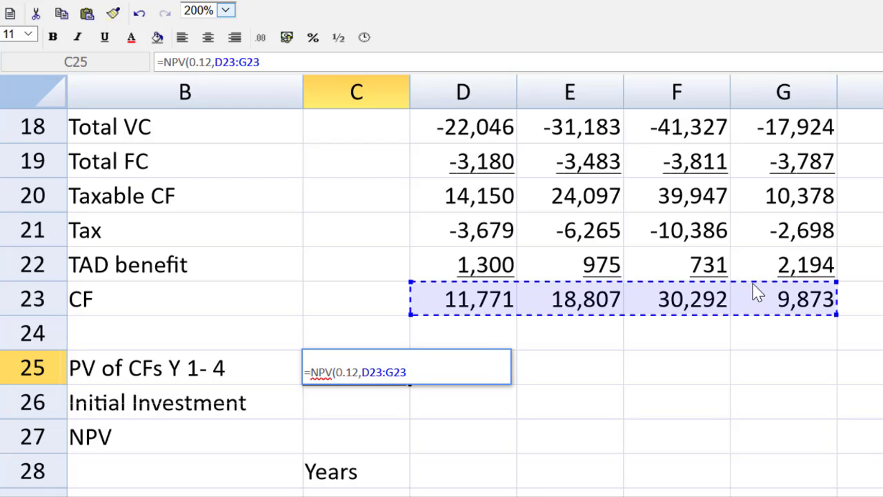
type(")")
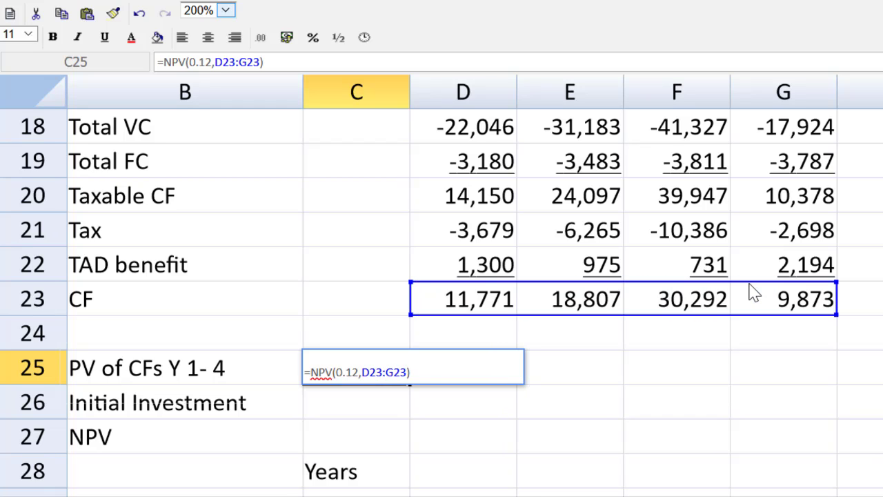
key("Return")
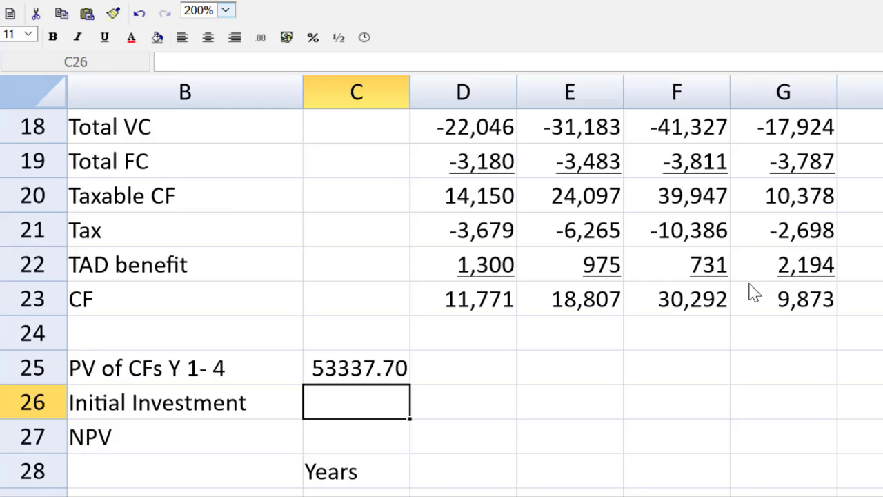
Step: Enter the initial investment of -20000 in cell C26
key("F2")
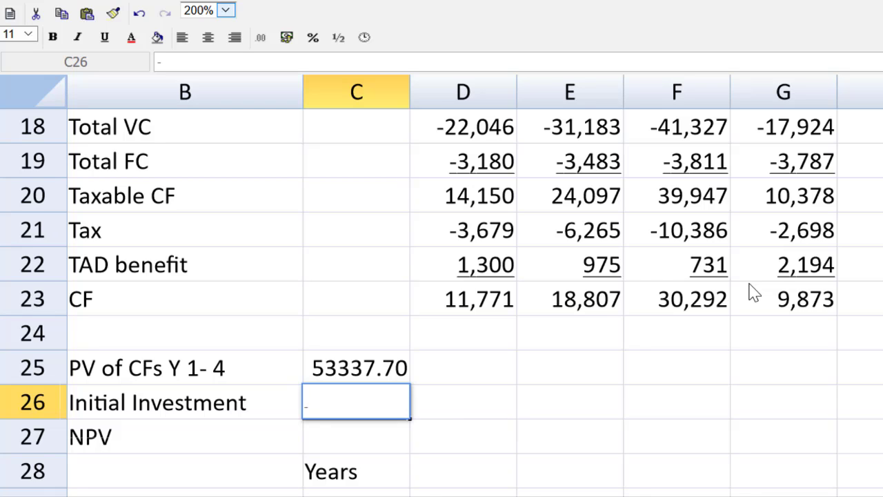
type("-200000")
key("BackSpace")
key("Return")
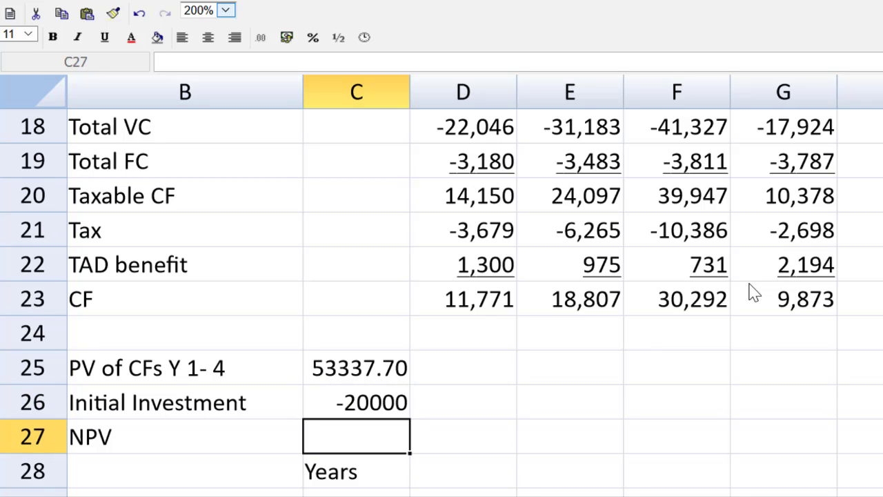
Step: Calculate the NPV in cell C27 as the SUM of C25:C26
type("=SUM(")
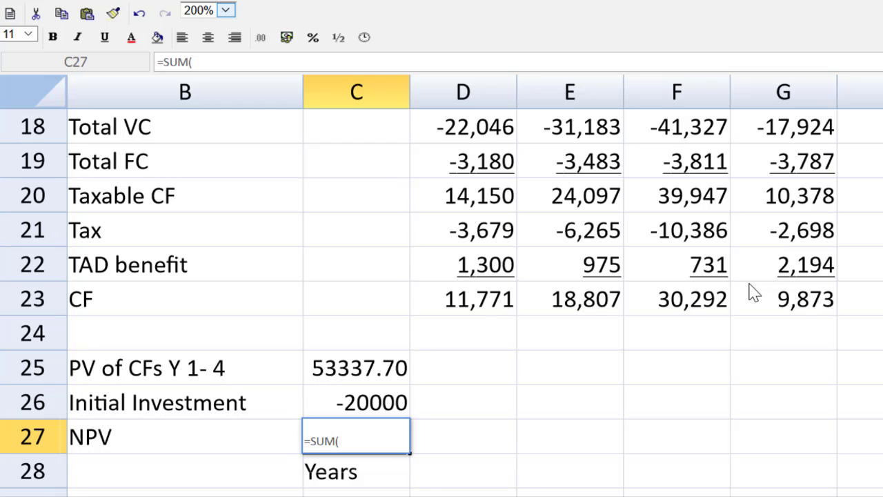
left_click_drag(390, 376, 383, 400)
key("Return")
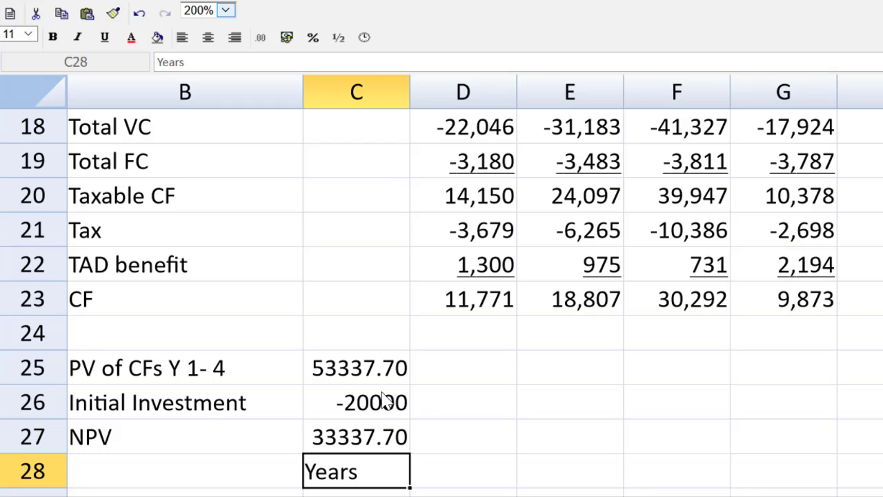
Step: Format C25:C27 with thousands separators and no decimals, and underline the initial investment in C26
left_click_drag(358, 376, 360, 431)
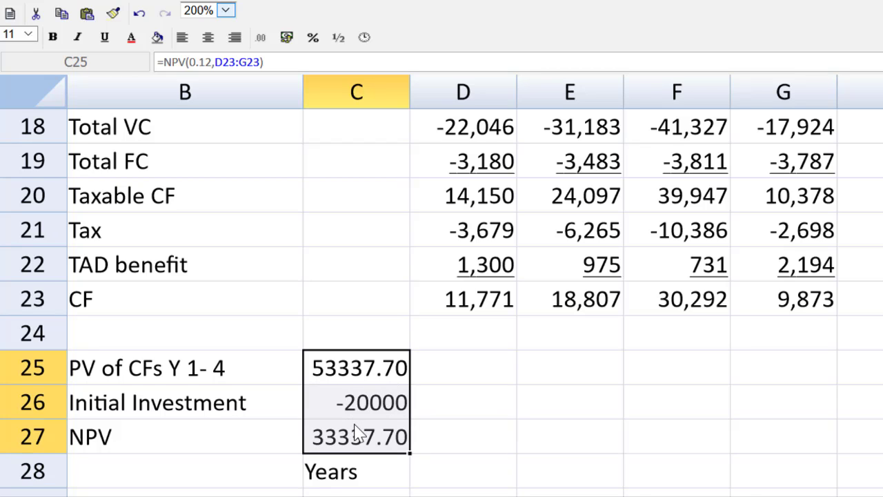
left_click(266, 40)
left_click(294, 133)
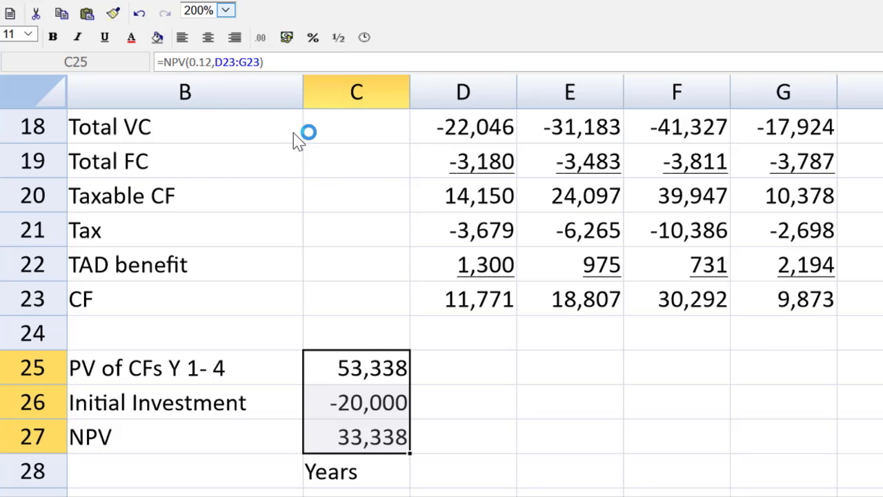
left_click(376, 403)
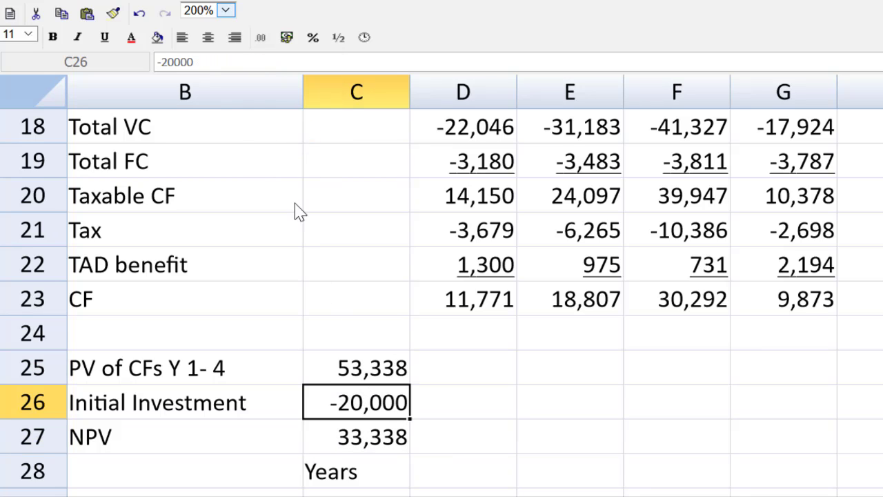
left_click(104, 37)
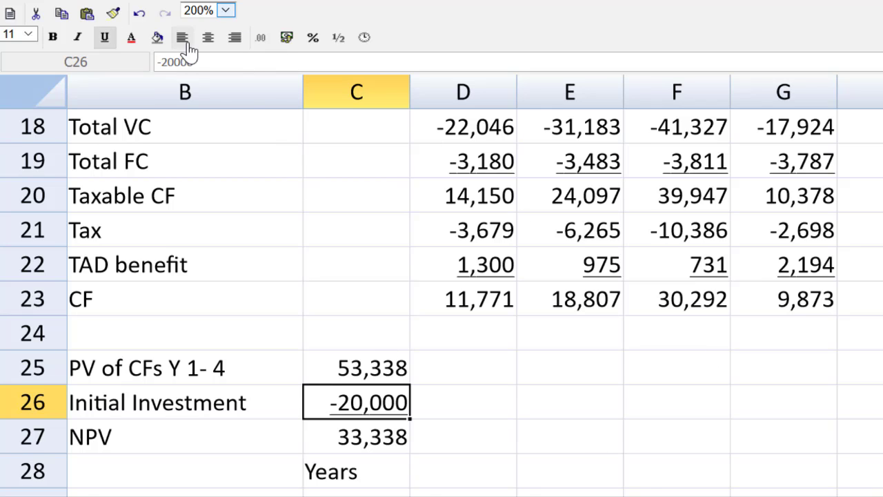
Step: Return the sheet zoom to 100% and label the result with the text Nominal NPV in cell D27
left_click(226, 10)
left_click(221, 86)
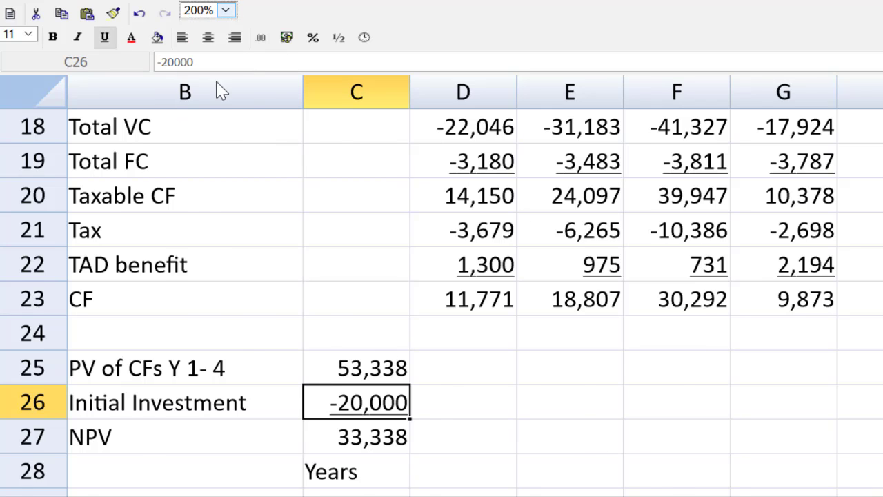
scroll(208, 296, "up", 6)
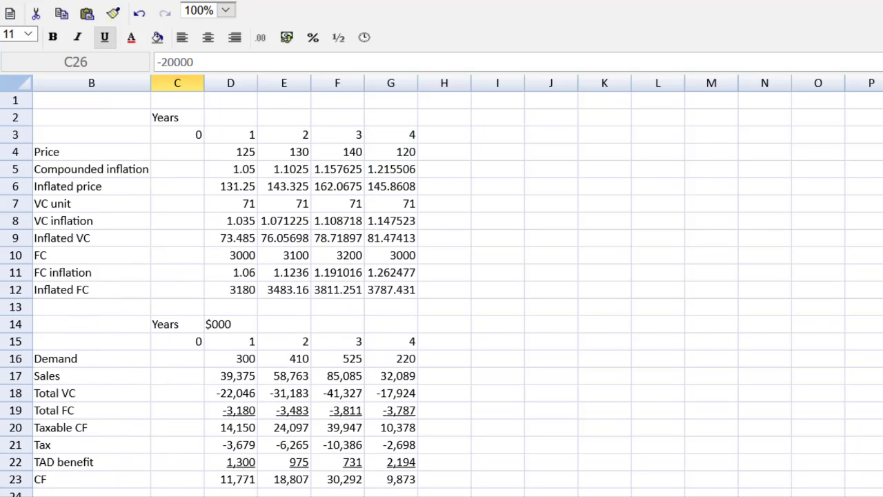
scroll(220, 362, "down", 4)
left_click(220, 360)
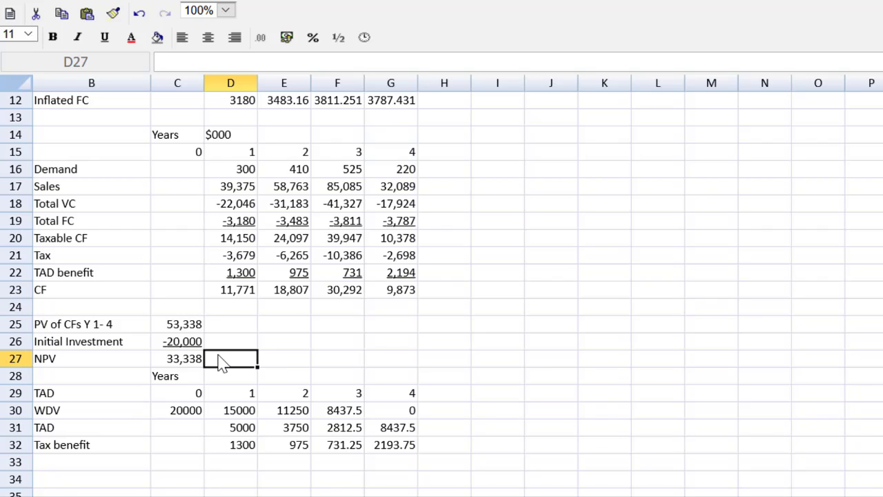
type("Nomin")
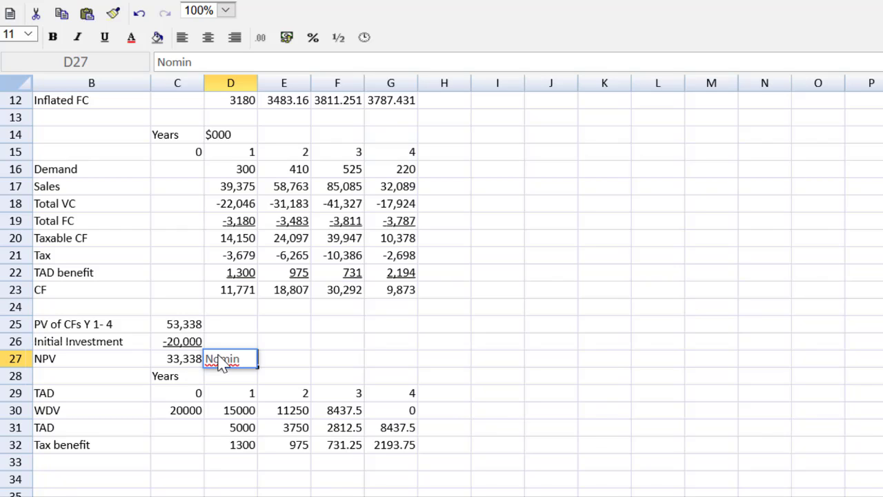
type("al NPV")
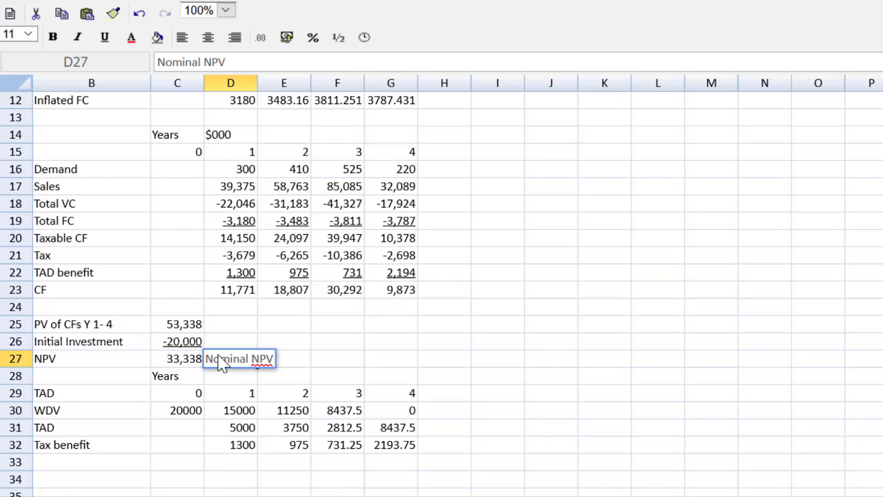
key("Return")
Step: Enter the part heading Ai in cell B1 above the first table
key("Up")
key("Up")
key("Up")
key("Up")
key("Up")
key("Up")
key("Up")
key("Up")
key("Up")
key("Up")
key("Up")
key("Up")
key("Up")
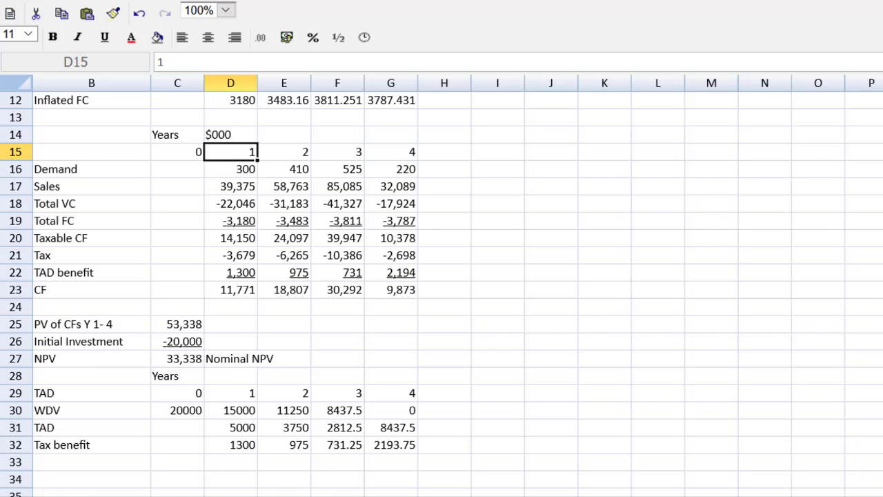
scroll(165, 152, "up", 4)
left_click(82, 102)
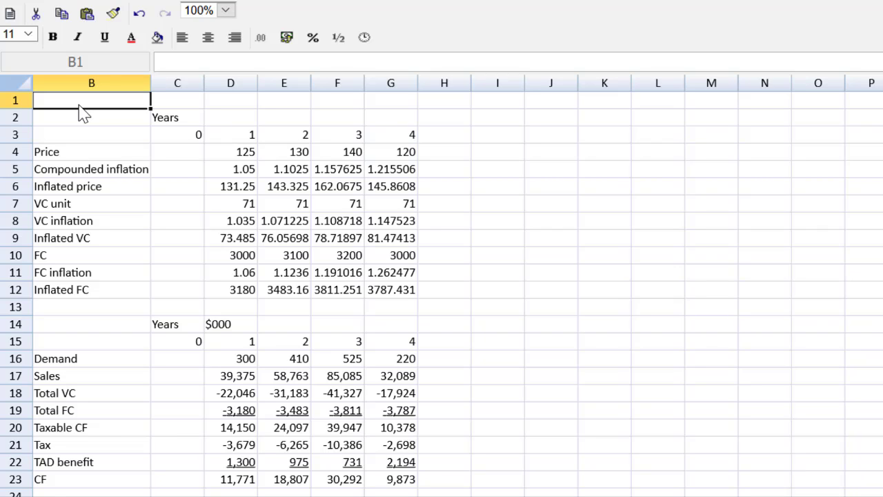
type("Ai")
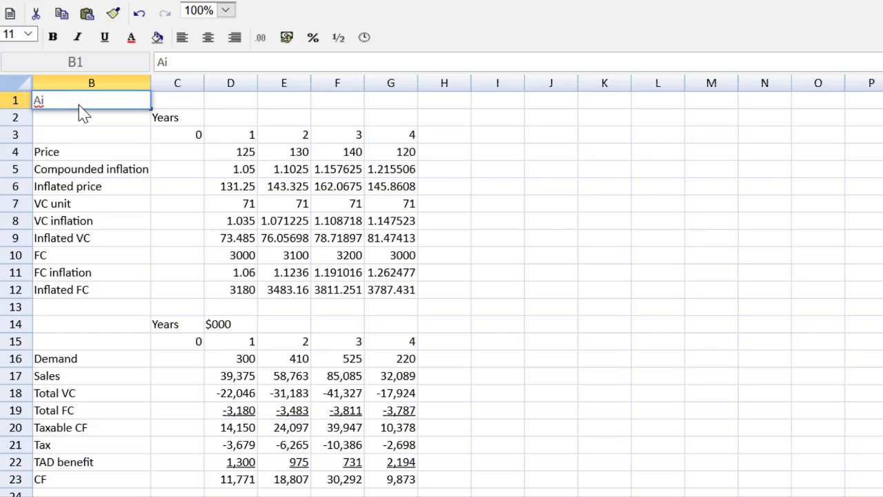
key("Return")
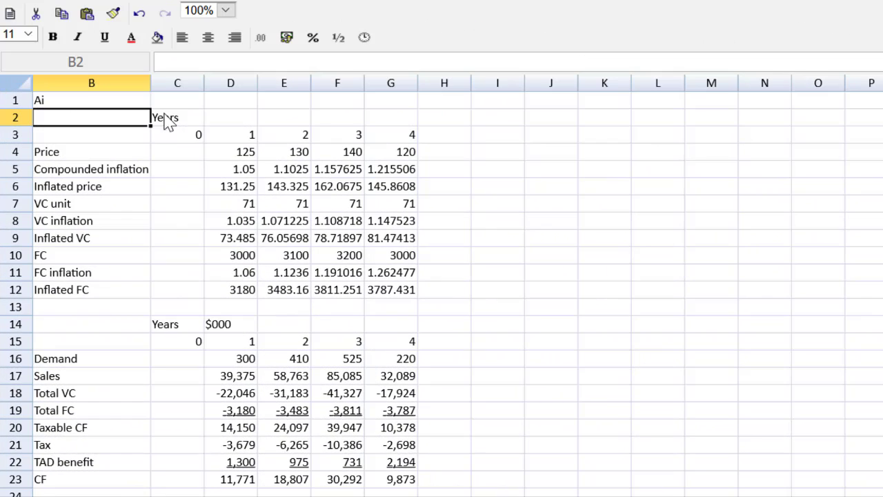
Step: Enter the part heading Aii in cell I1
left_click(496, 103)
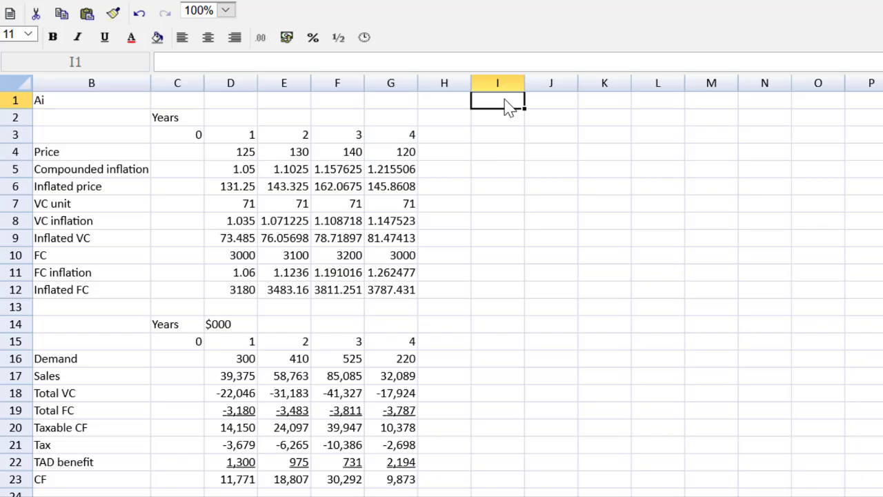
type("aii")
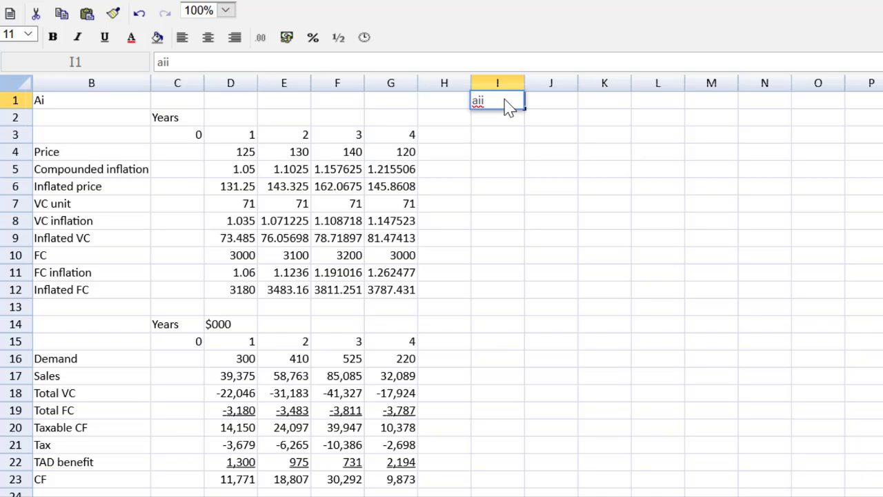
key("BackSpace")
key("BackSpace")
key("BackSpace")
type("Aii")
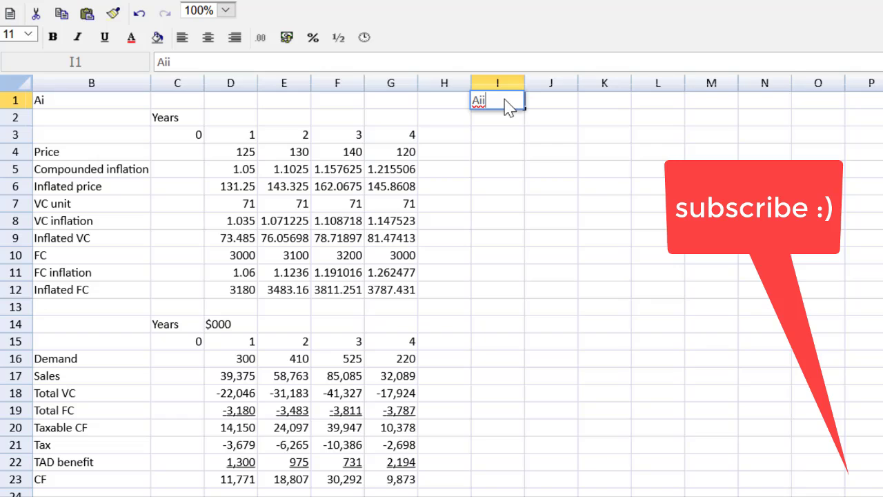
key("Return")
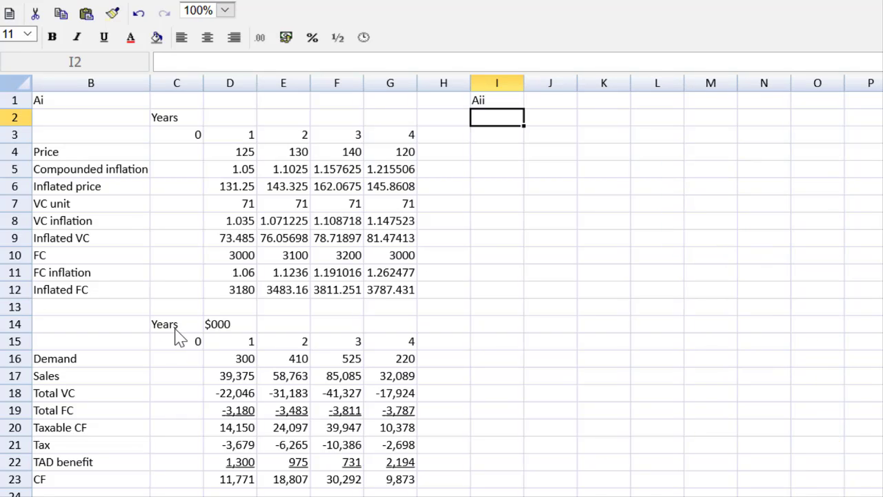
Step: Copy the Years and $000 header block C14:G15 to J2 and enter the row label Nominal CF in I4
left_click_drag(176, 328, 399, 345)
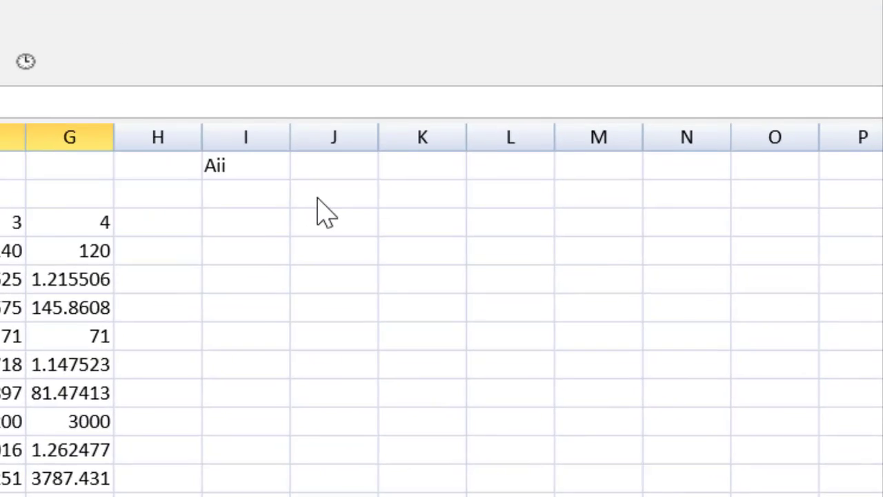
left_click(317, 200)
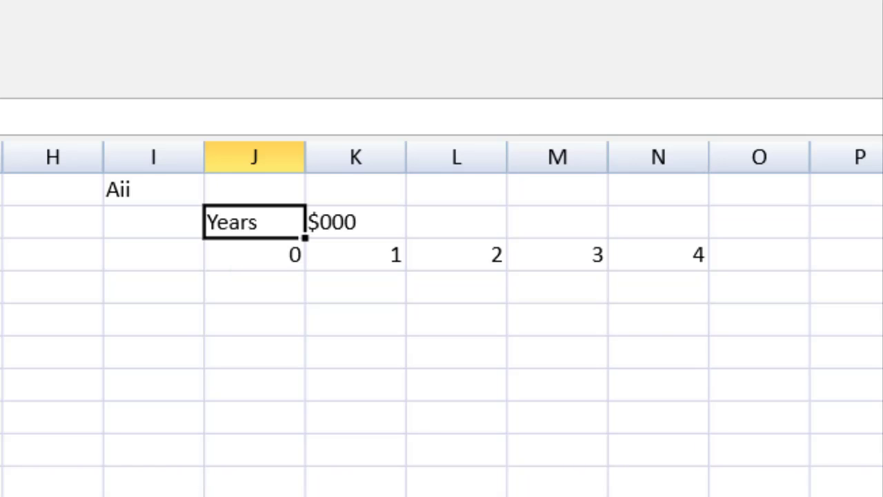
left_click(175, 311)
double_click(175, 298)
type("Nom")
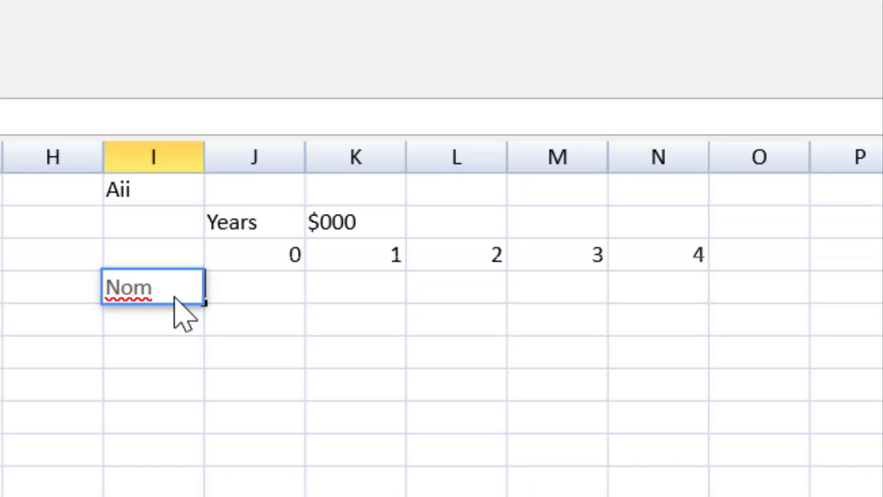
type("inal CF")
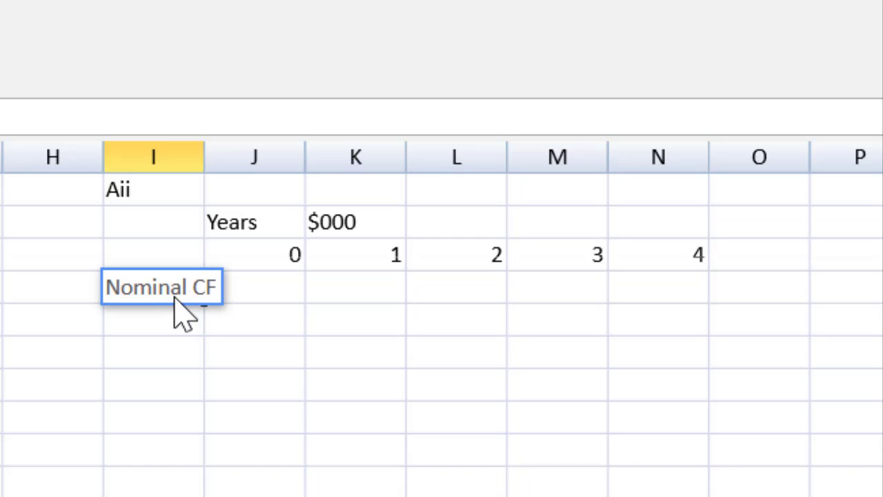
key("Return")
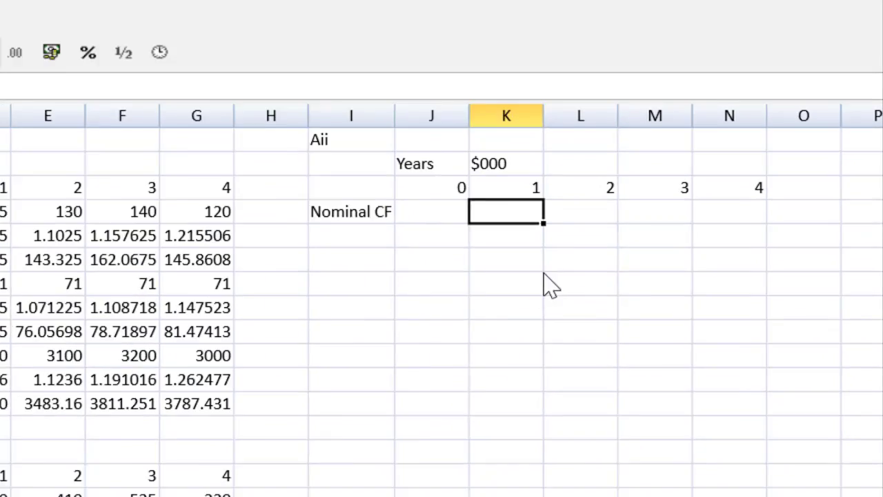
Step: Link K4 to the year 1 taxable cash flow with the formula =D20
type("=")
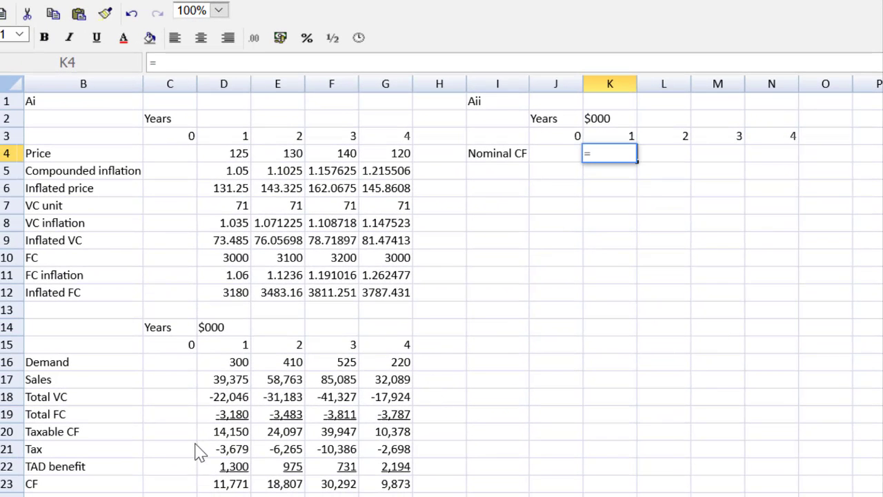
left_click(224, 433)
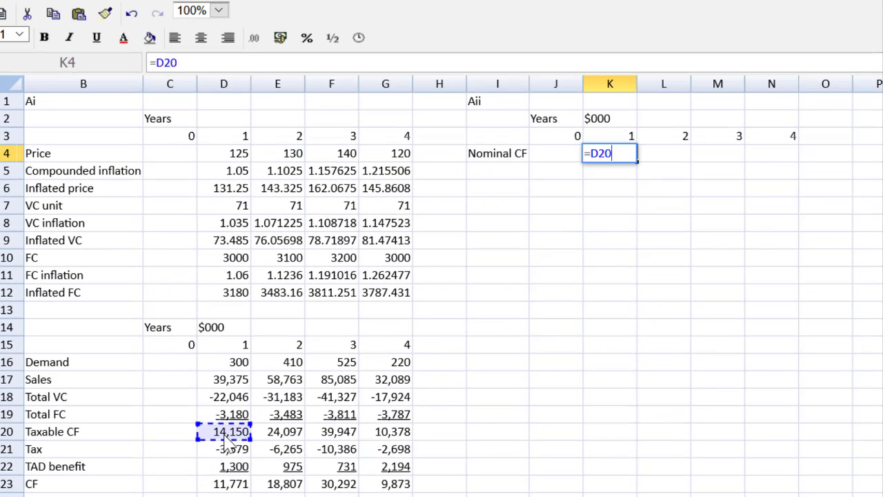
key("Return")
key("Up")
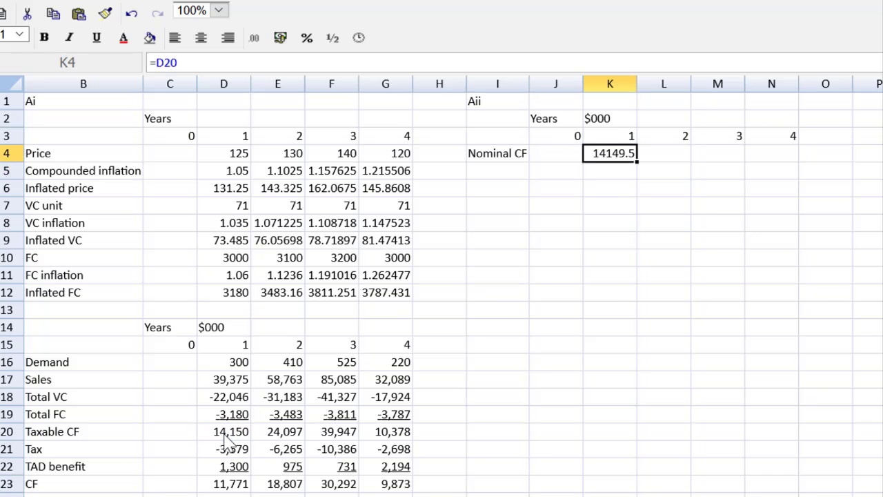
Step: Copy the nominal cash flow formula from K4 across L4:N4 for years 2 to 4
key("ctrl+c")
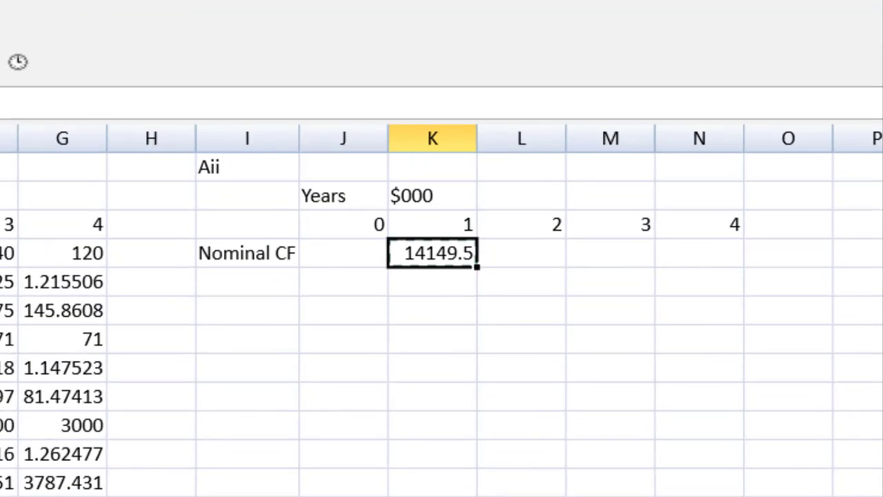
key("Right")
key("ctrl+v")
key("Right")
key("ctrl+v")
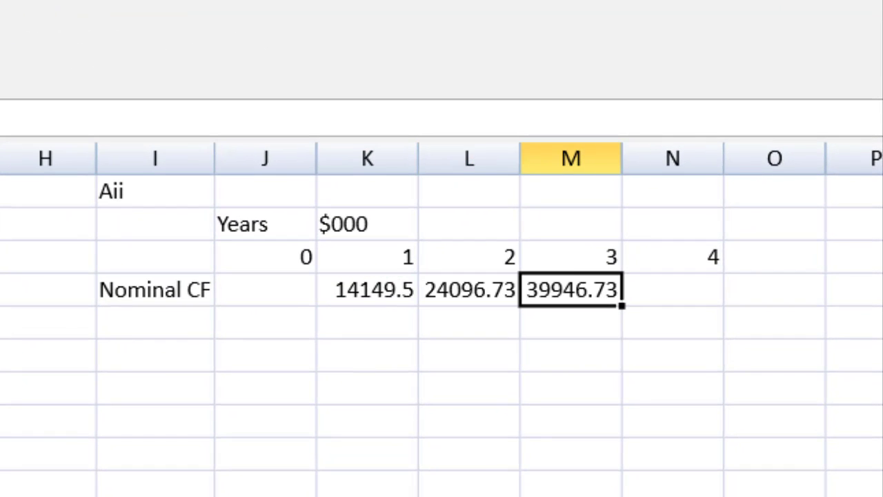
key("Right")
key("ctrl+v")
key("Return")
Step: Clear the year 0 heading from cell J3 in the Aii table
key("Left")
key("Left")
key("Left")
key("Left")
key("Left")
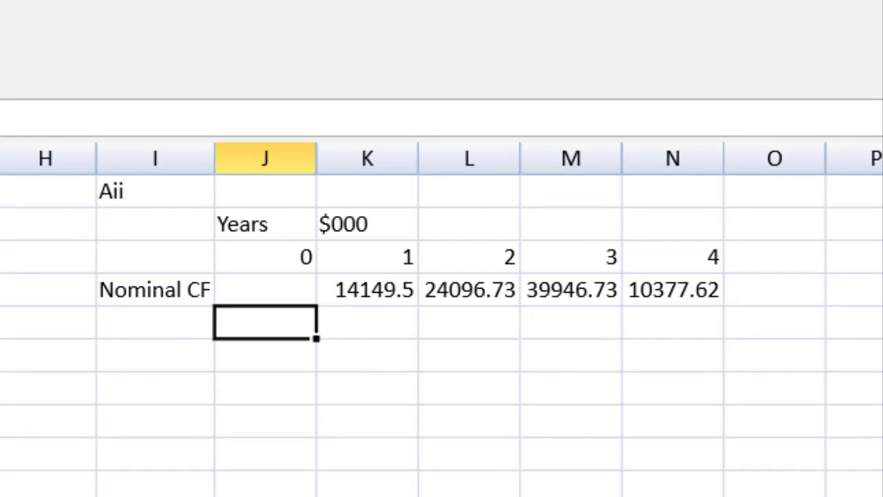
key("Up")
key("Up")
key("Right")
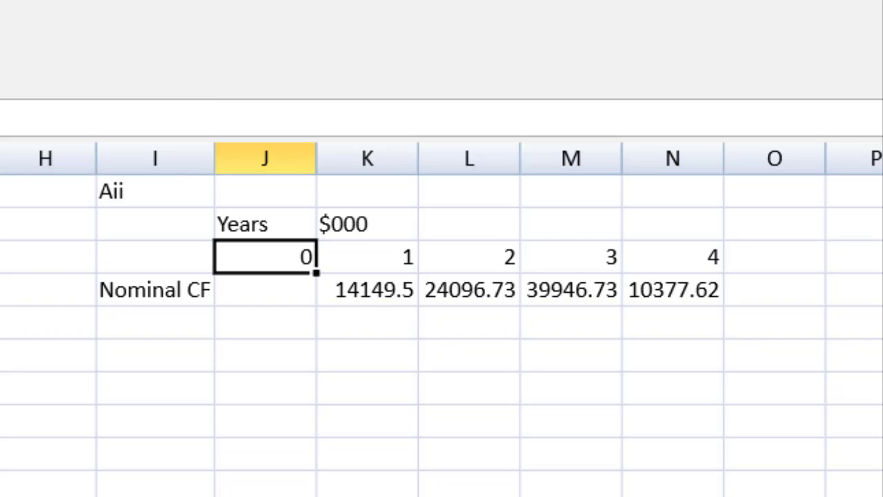
key("BackSpace")
key("Return")
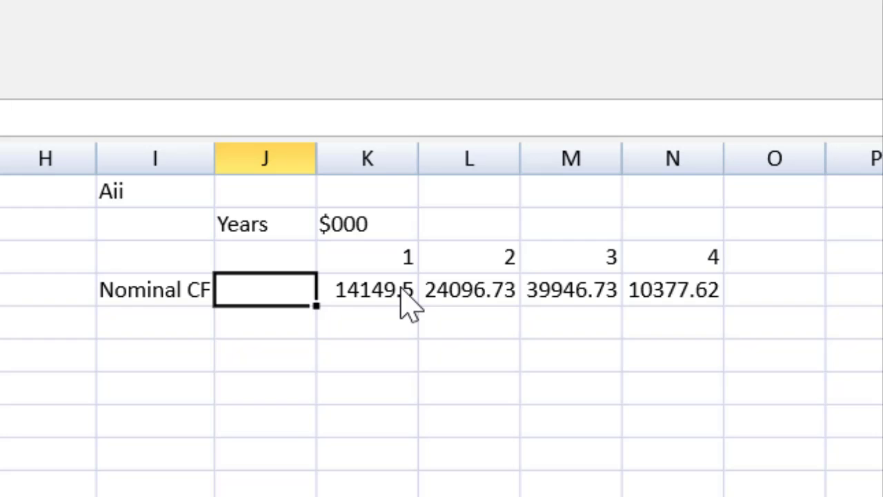
Step: Enter the row label Real CF in cell I5 below the nominal cash flow label
double_click(138, 330)
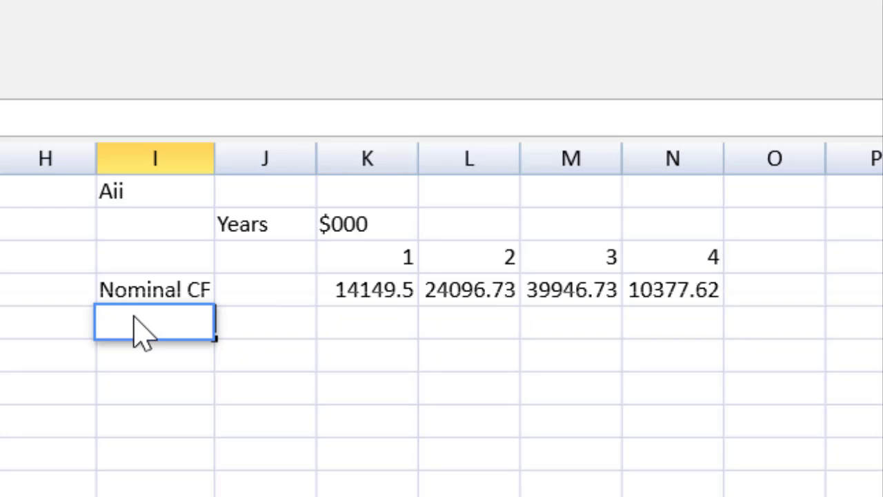
type("REa")
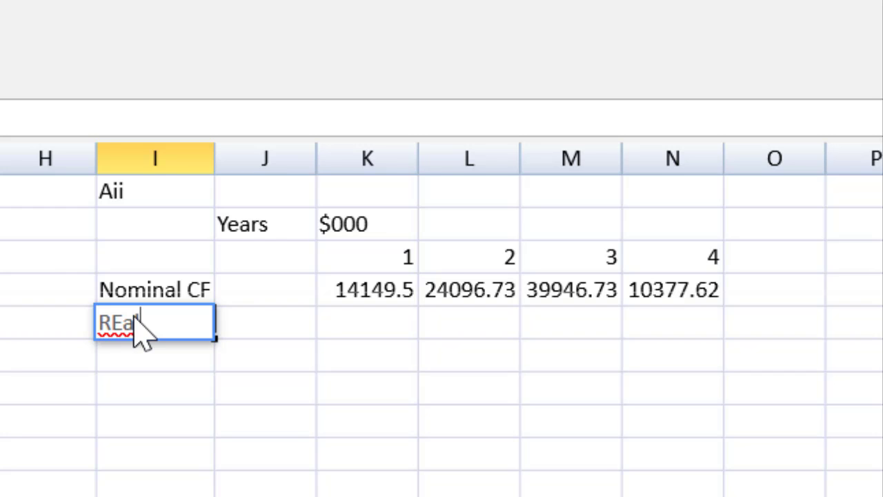
key("BackSpace")
key("BackSpace")
type("eal CF")
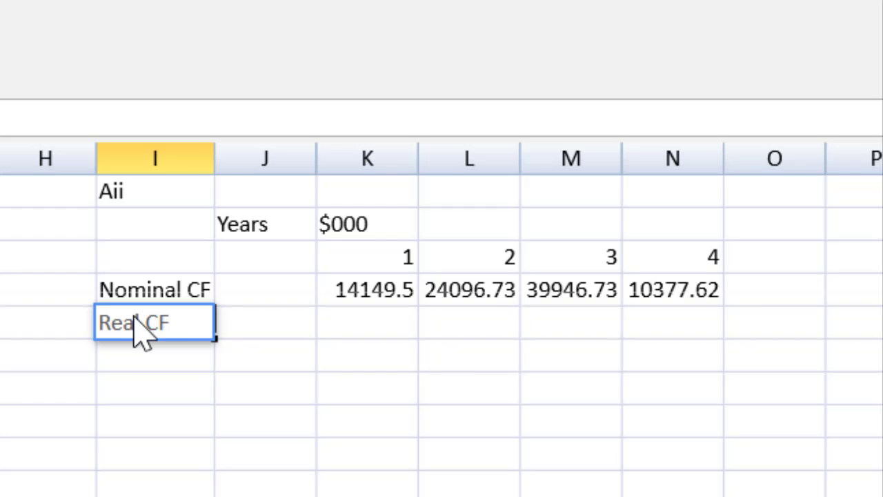
key("Return")
Step: Deflate the year 1 nominal pre-tax cash flow in K5 with the formula =K4/1.037^K3
left_click(141, 333)
key("Right")
key("Right")
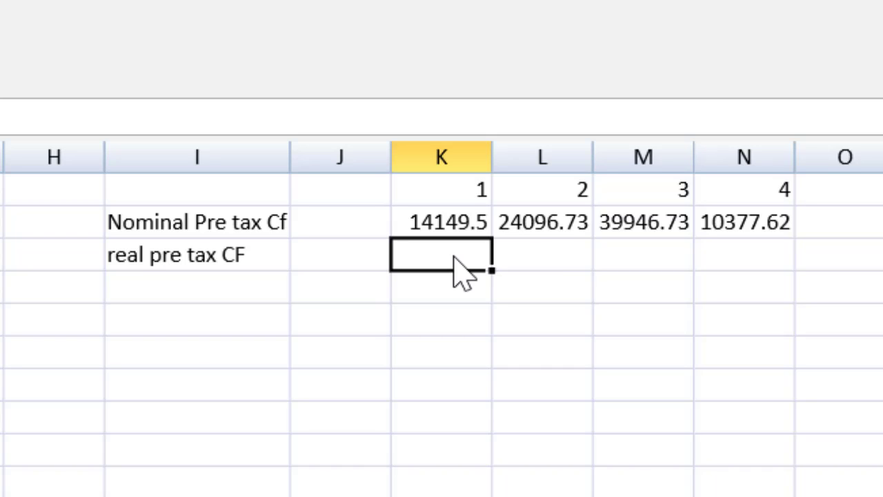
type("=")
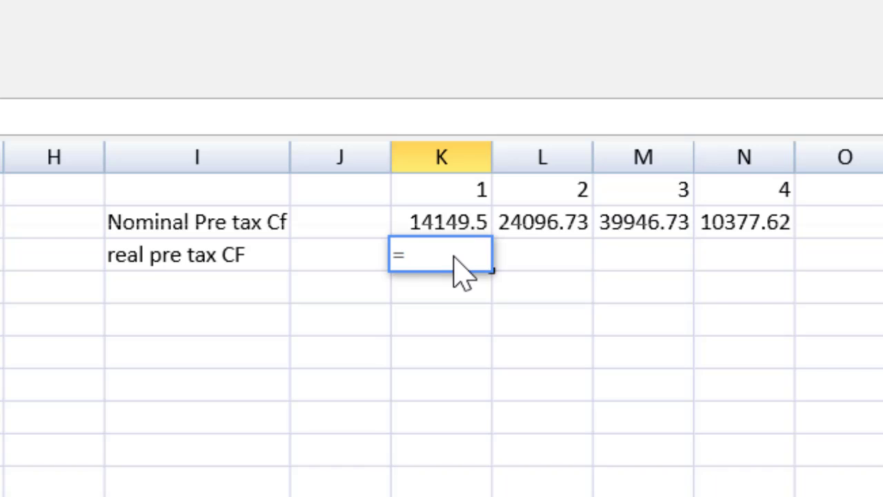
left_click(443, 235)
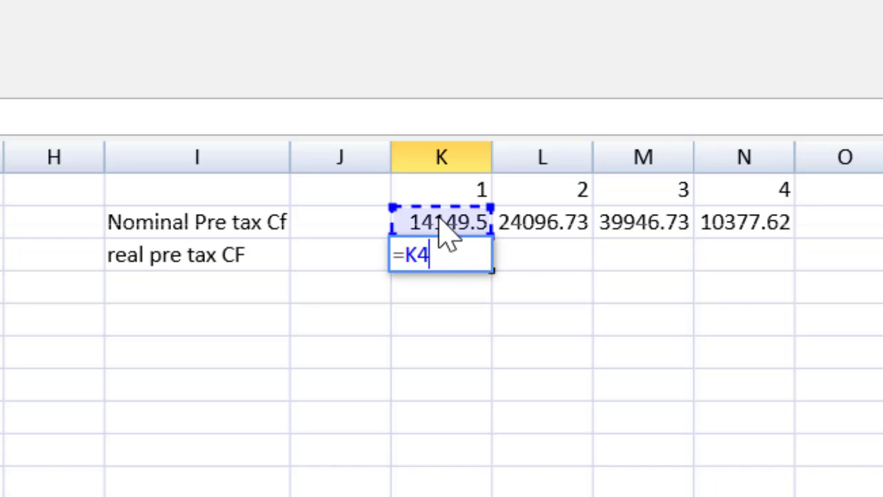
type("/")
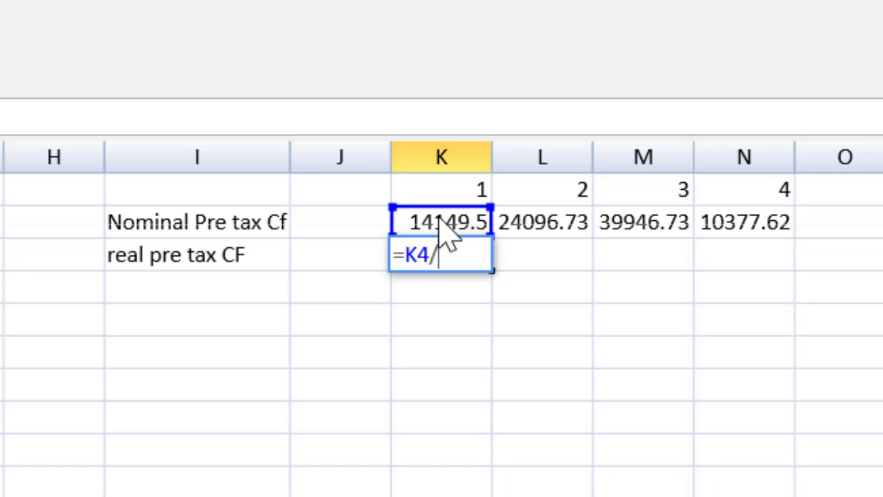
type("1.037")
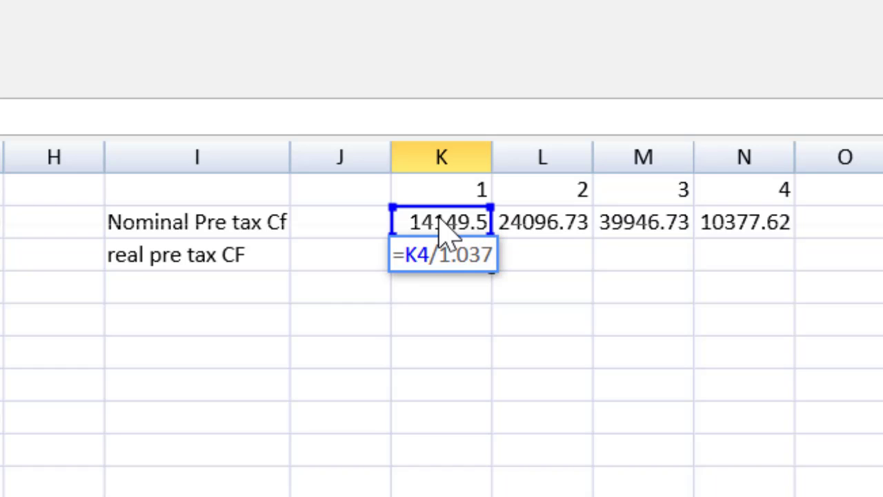
type("^")
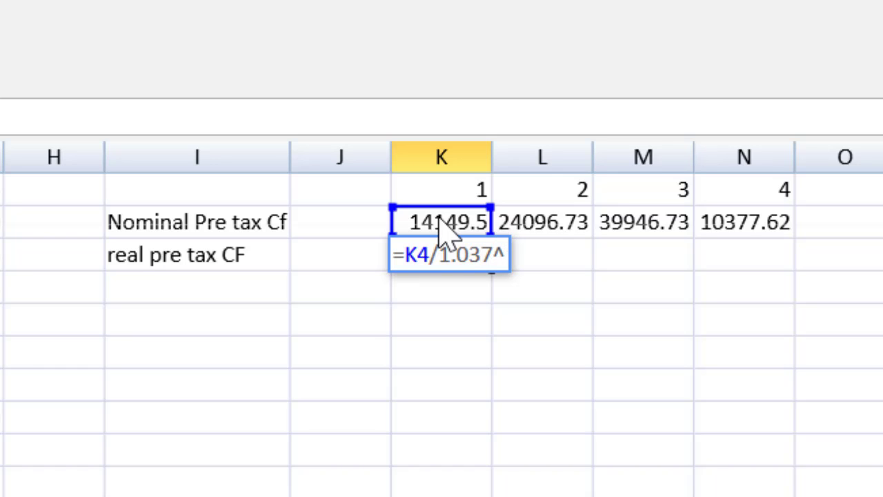
left_click(434, 197)
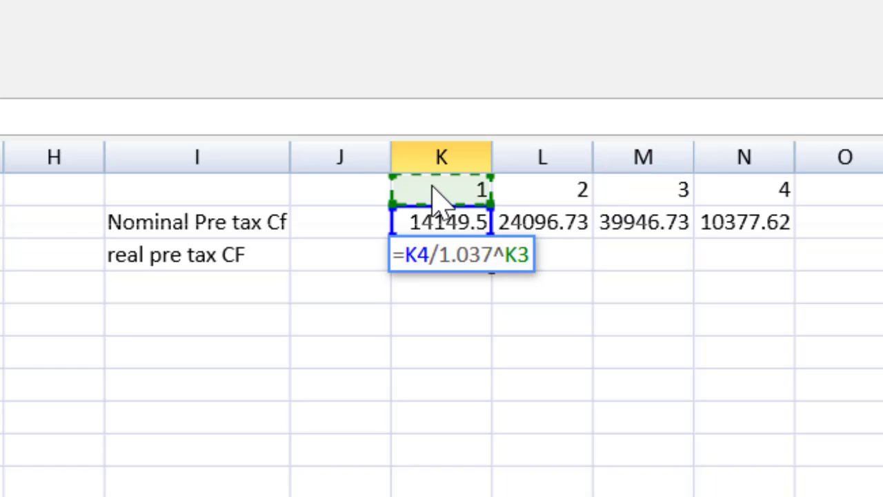
key("Return")
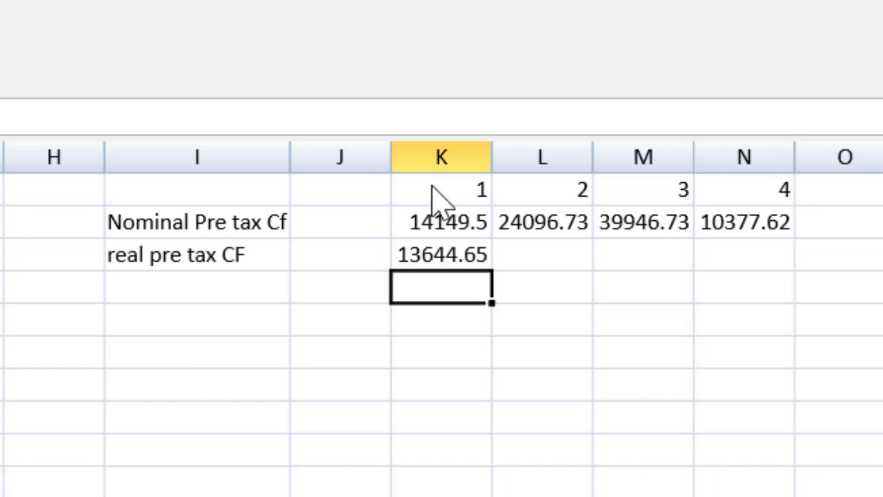
Step: Copy the real pre-tax cash flow formula from K5 across L5:N5 for years 2 to 4
key("Up")
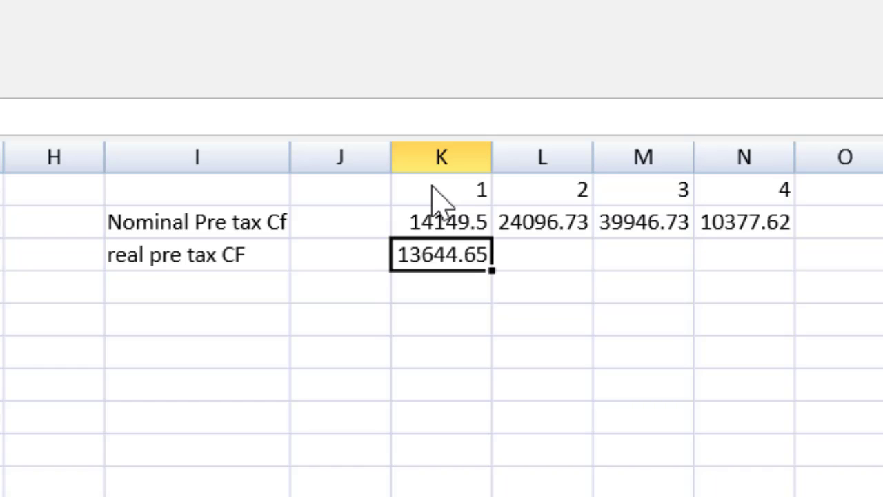
key("ctrl+c")
key("Right")
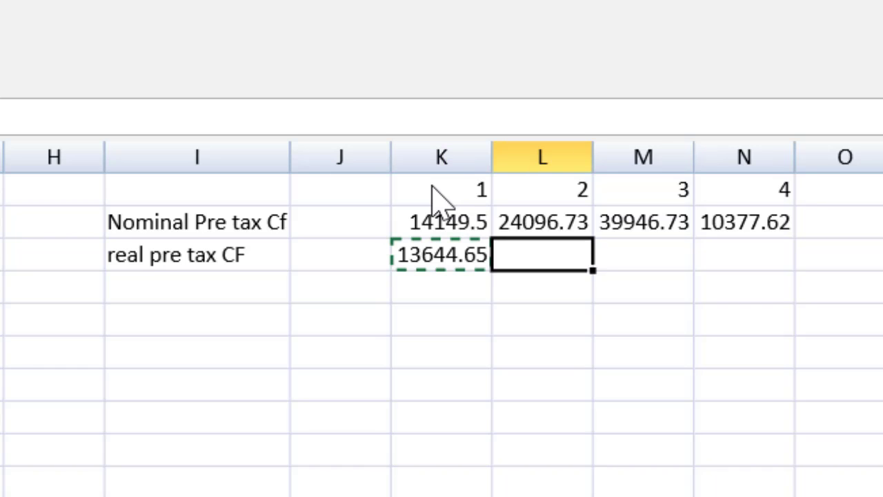
key("ctrl+v")
key("Right")
key("ctrl+v")
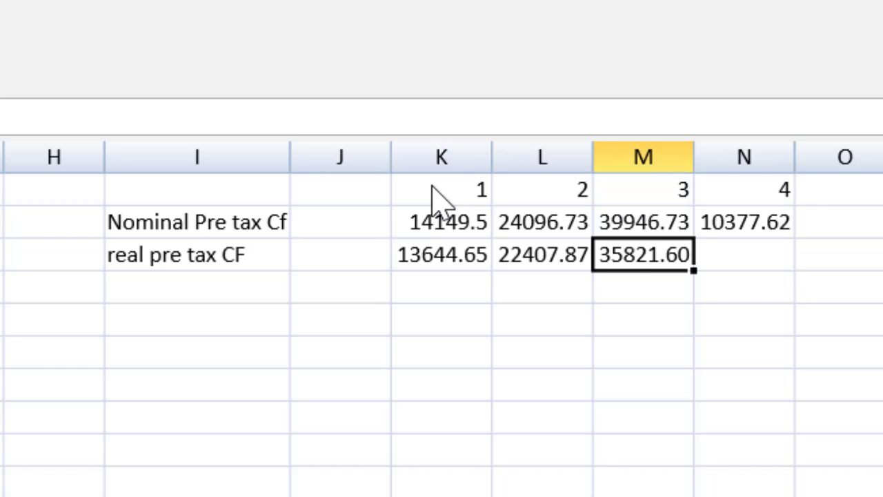
key("Right")
key("ctrl+v")
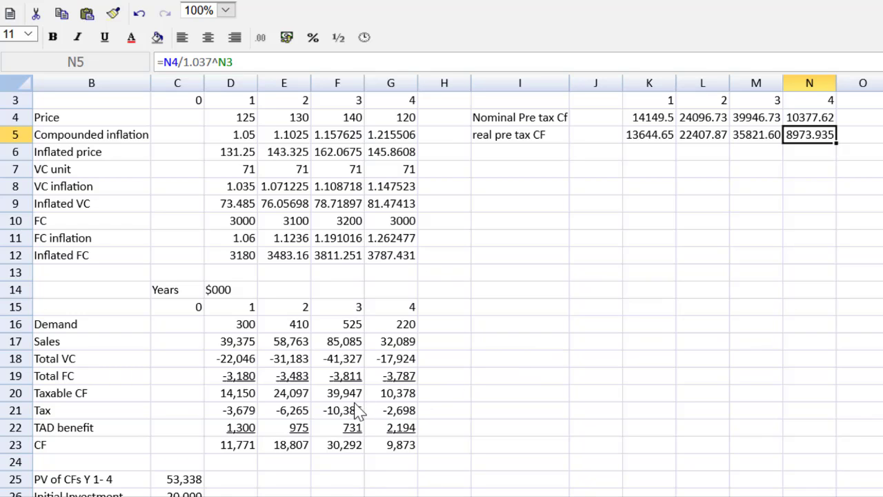
Step: Copy the Tax row B21:G21 with its formulas to row 6 of the Aii table, starting at I6
left_click_drag(73, 414, 385, 418)
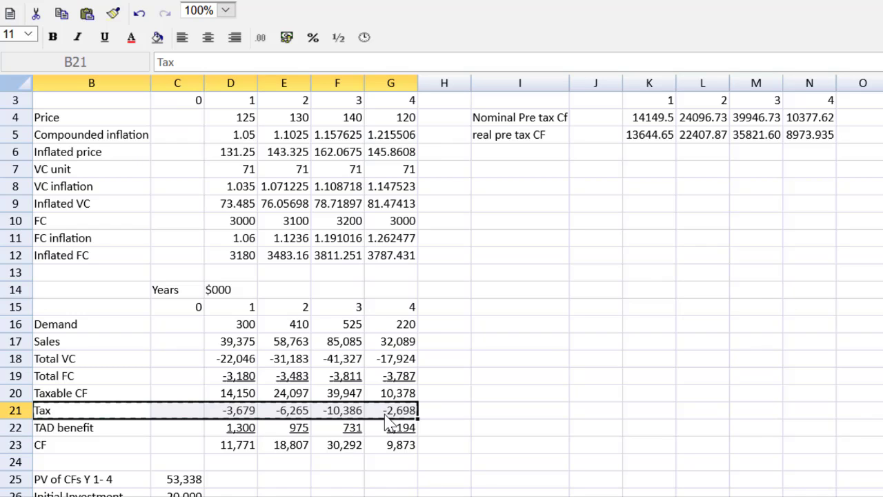
left_click(508, 157)
key("ctrl+v")
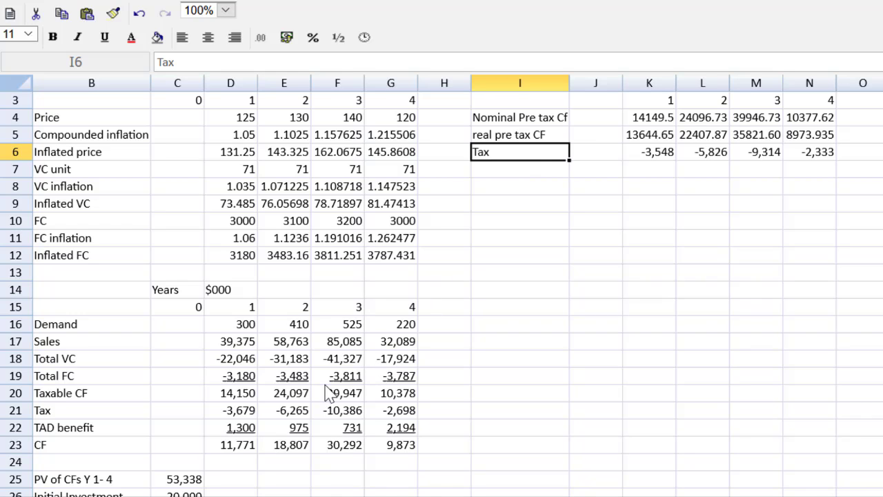
Step: Enter the row label TAD in I7 and link K7 to the year 1 TAD benefit with =D22
left_click(558, 176)
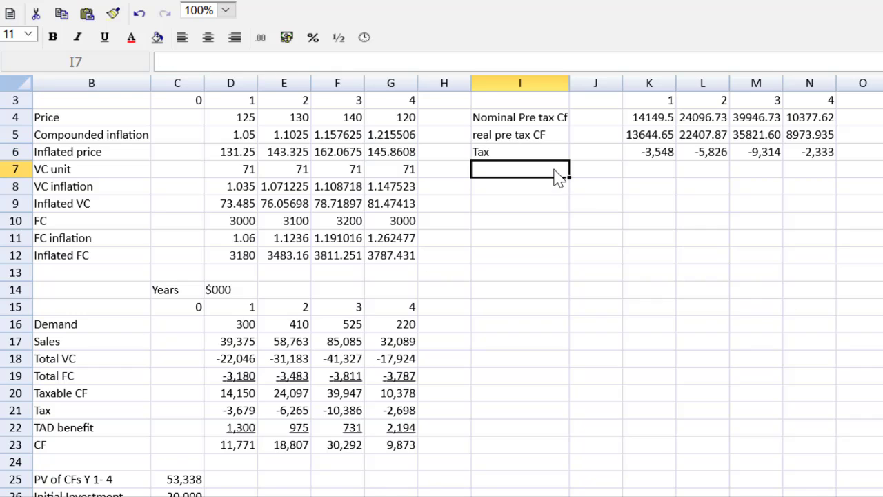
type("TAD")
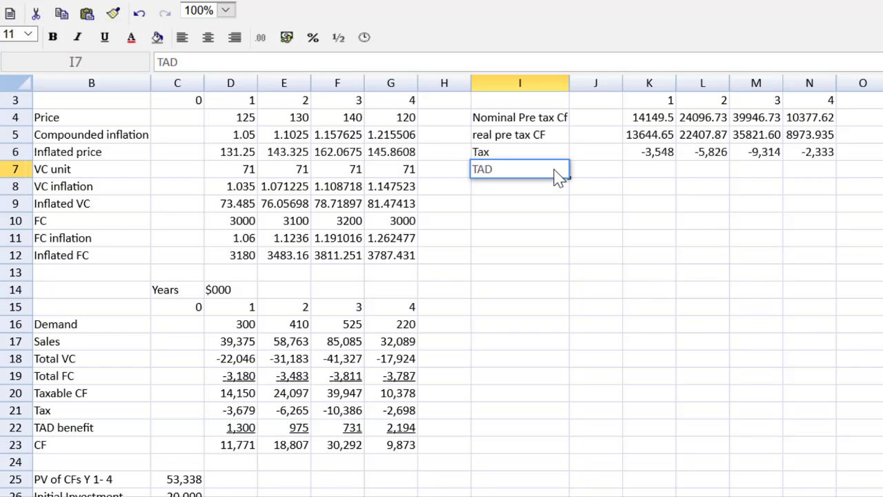
key("Tab")
key("Tab")
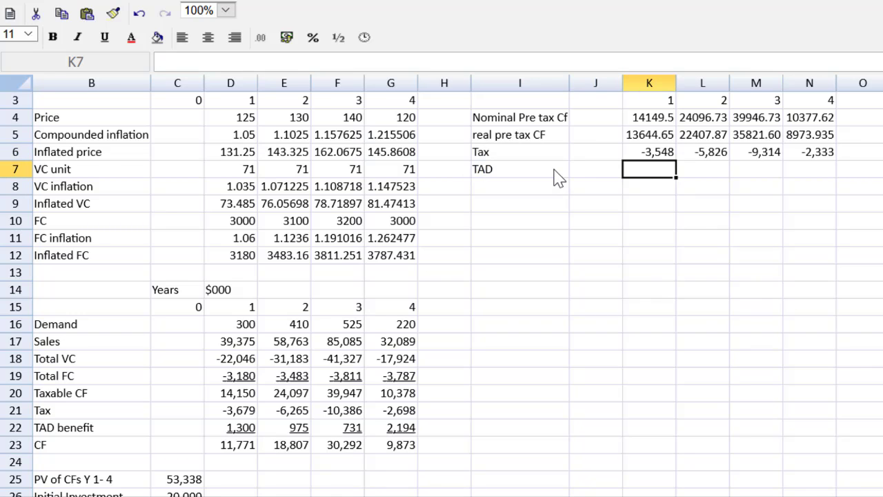
type("=")
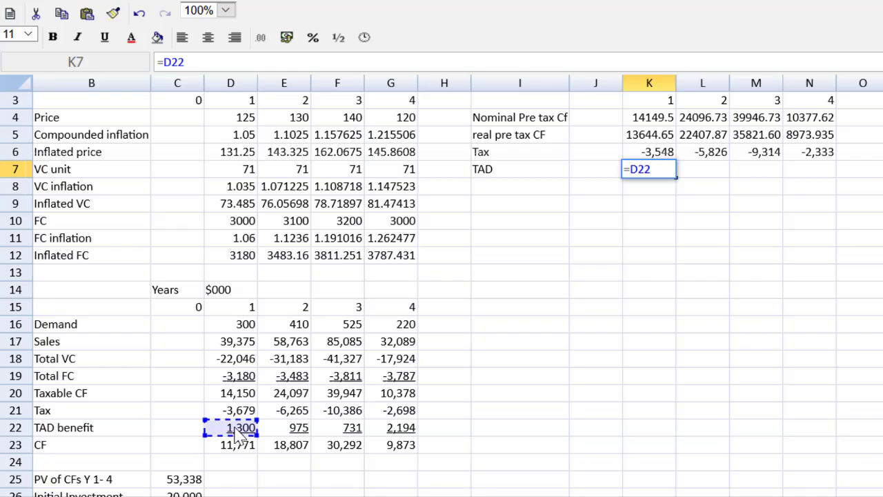
key("Return")
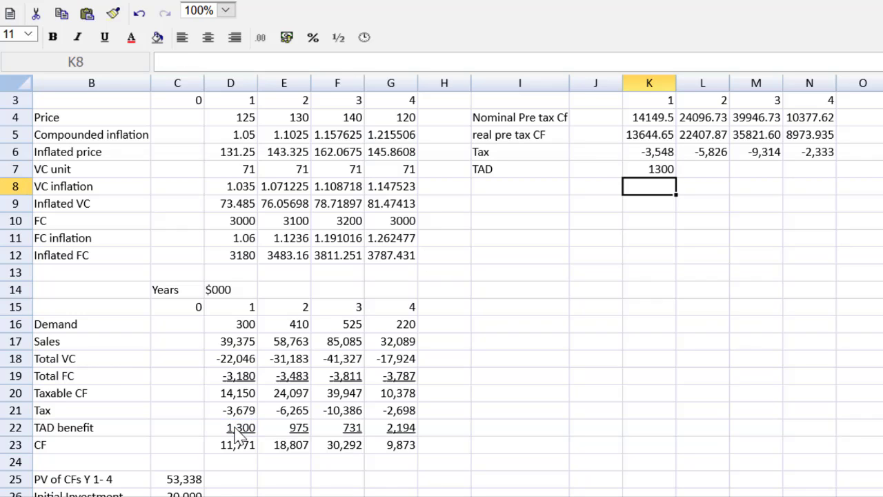
Step: Copy the year 1 TAD link from K7 across L7:N7 for years 2 to 4
key("Up")
key("ctrl+c")
key("Right")
key("ctrl+v")
key("Right")
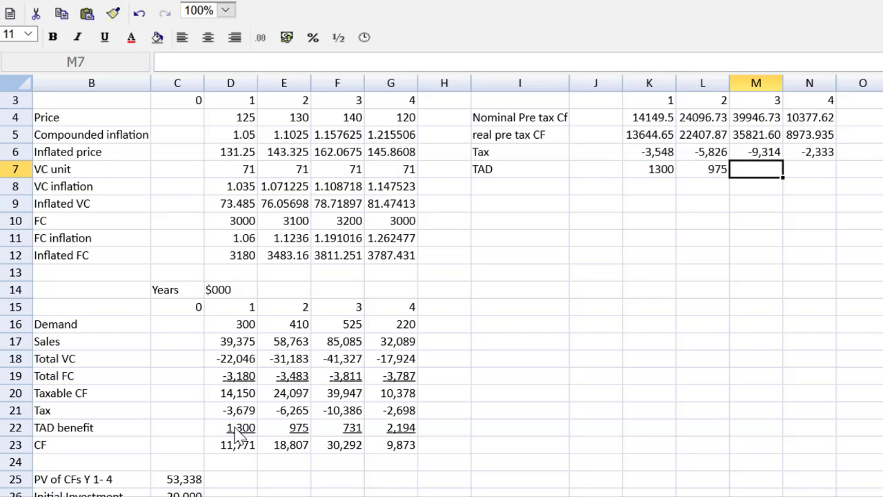
key("ctrl+v")
key("Right")
key("ctrl+v")
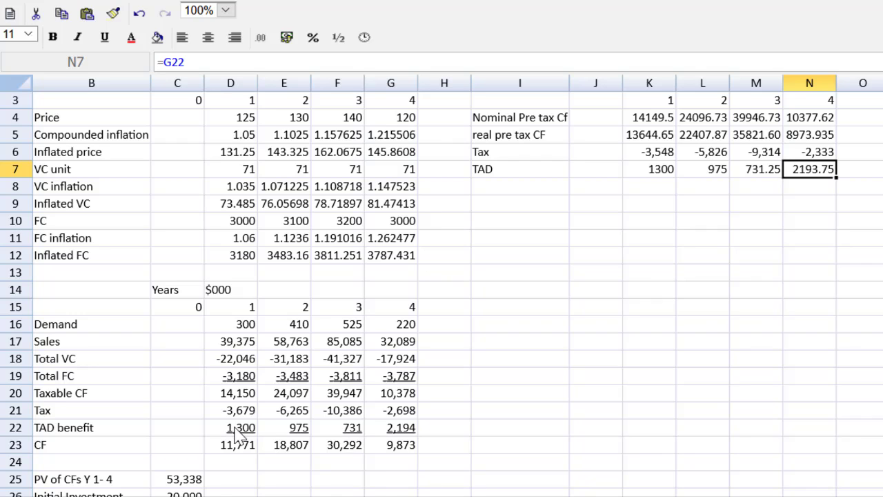
Step: Copy the CF row B23:G23 with its formulas to row 8 of the Aii table, starting at I8
key("Down")
key("Left")
key("Left")
key("Left")
key("Left")
key("Left")
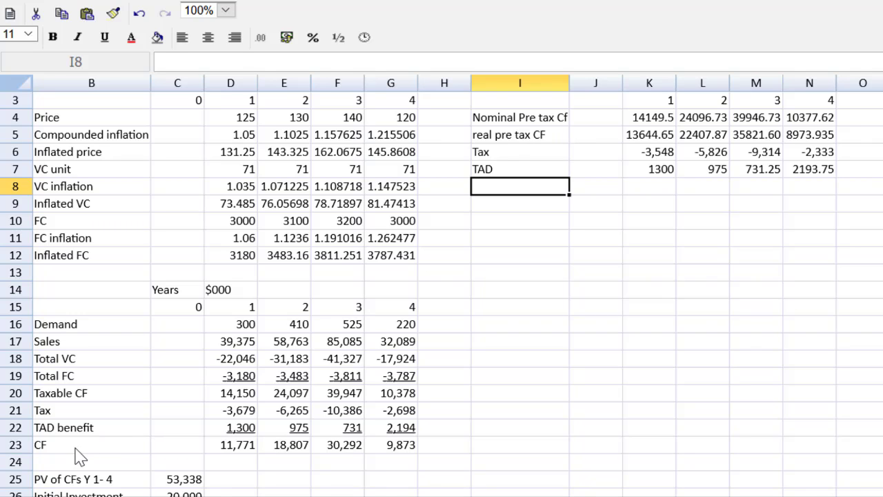
left_click_drag(76, 449, 385, 448)
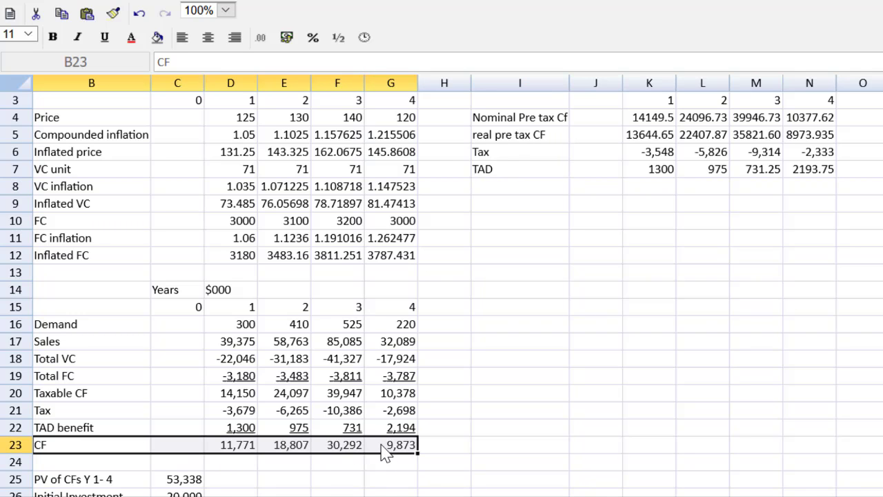
key("ctrl+c")
left_click(527, 189)
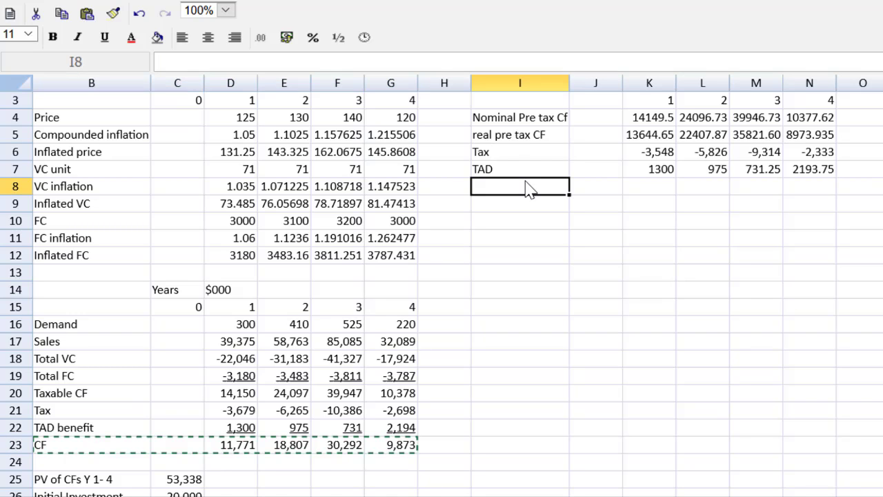
key("Return")
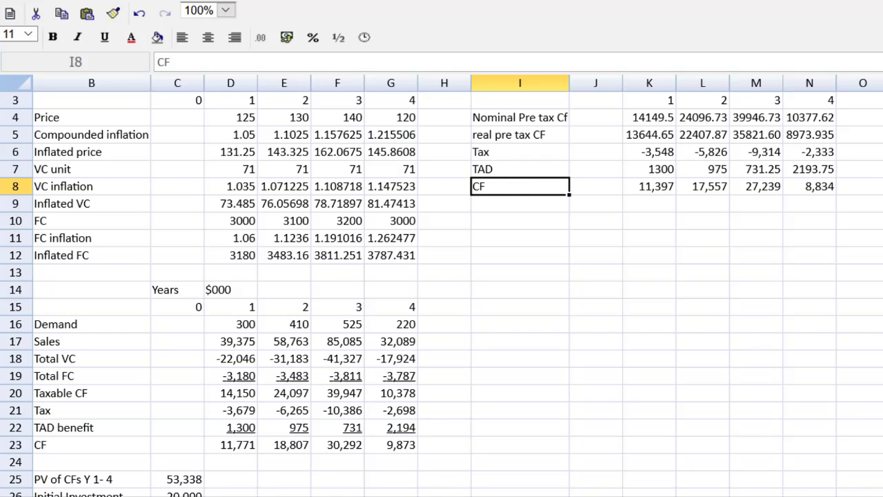
Step: Copy the PV of CFs, Initial Investment and NPV block B25:D27 to the Aii section, starting at I10
scroll(442, 296, "down", 2)
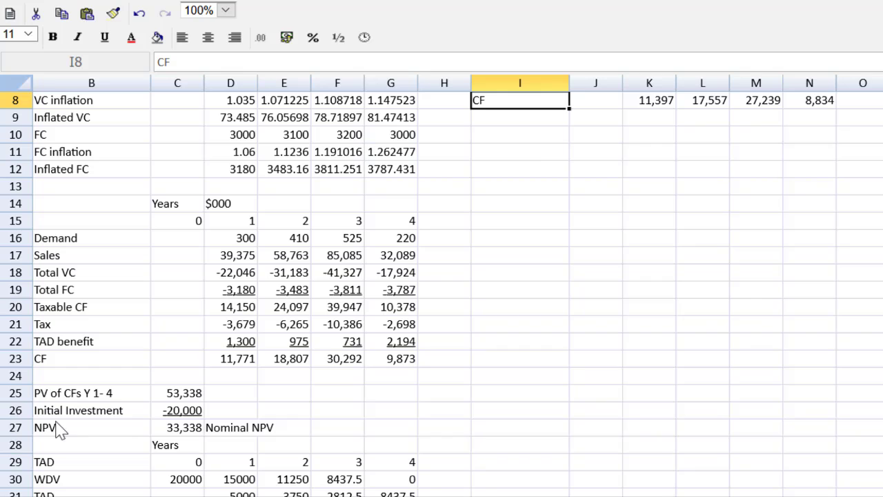
left_click_drag(62, 397, 257, 430)
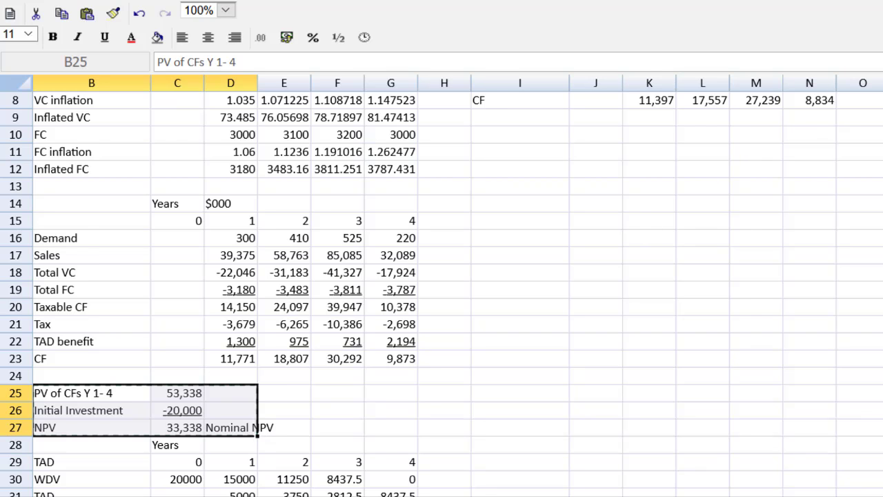
scroll(442, 276, "up", 2)
left_click(507, 261)
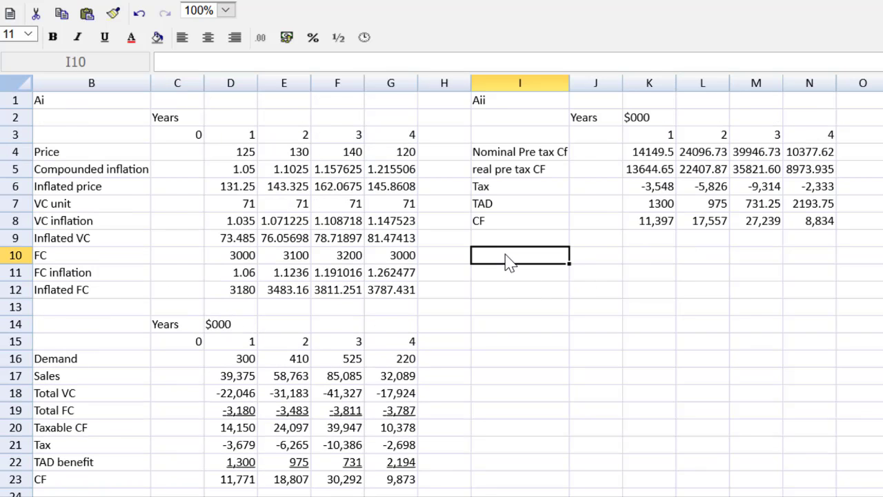
key("ctrl+v")
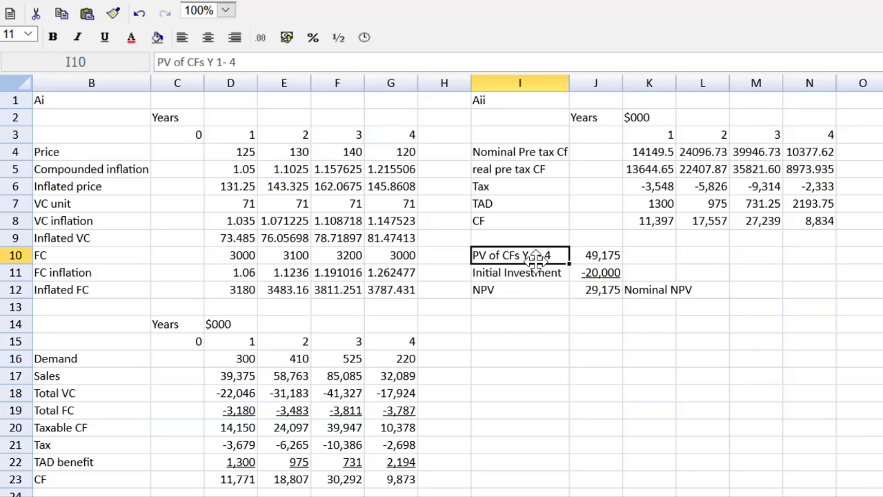
Step: Set the discount rate in the J10 present value formula to 0.08, giving =NPV(0.08,K8:N8)
left_click(605, 253)
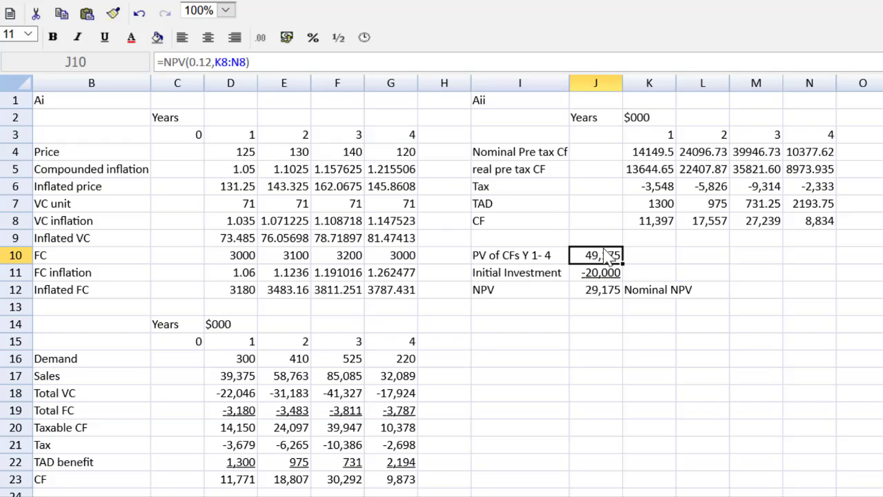
left_click(207, 62)
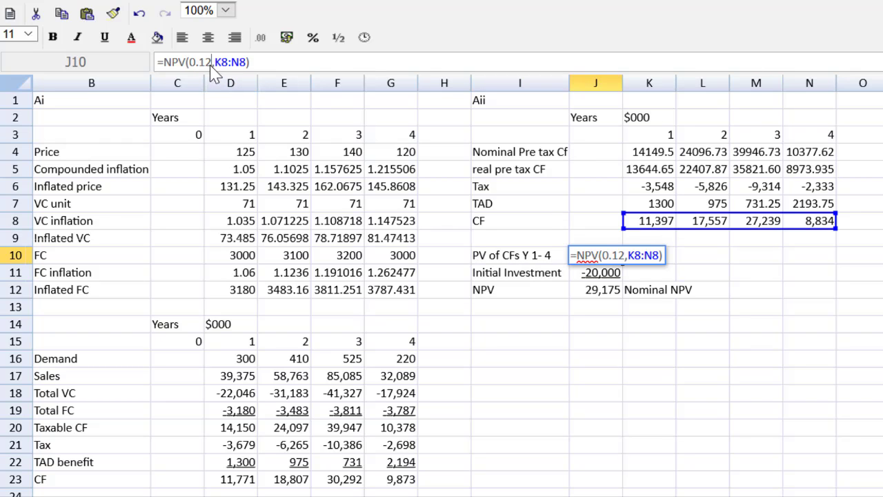
key("BackSpace")
key("BackSpace")
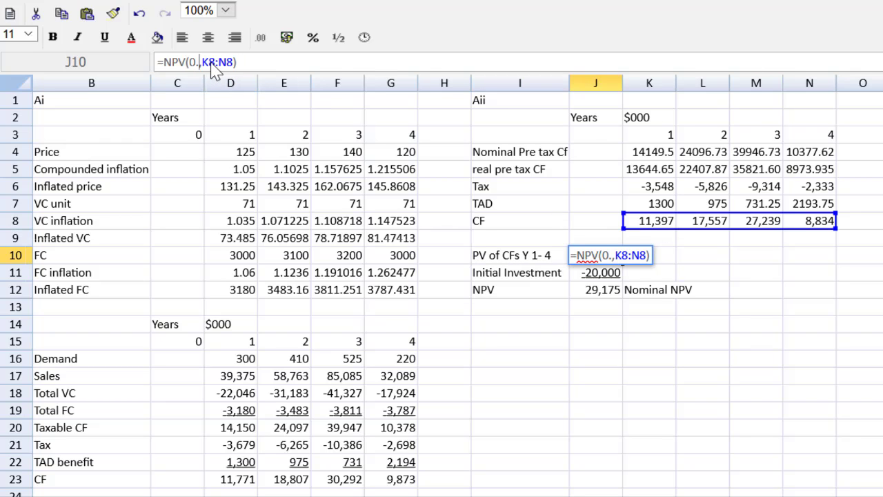
type("0.0")
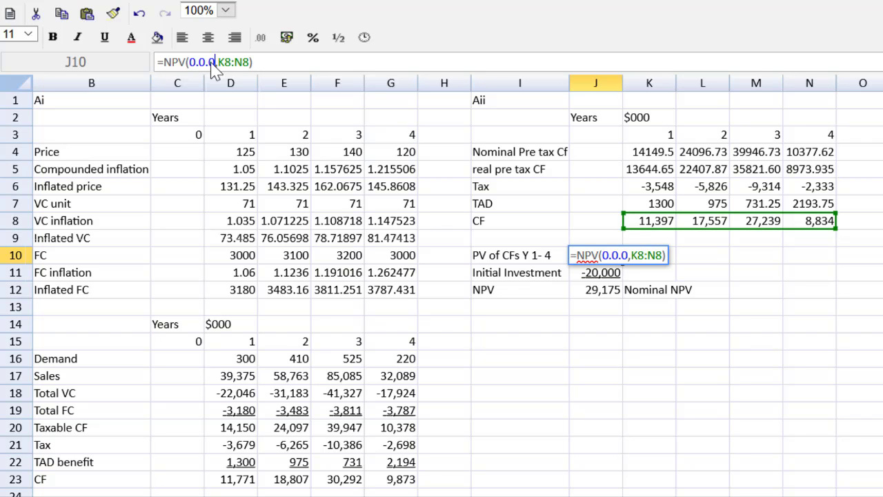
key("BackSpace")
key("BackSpace")
type("8")
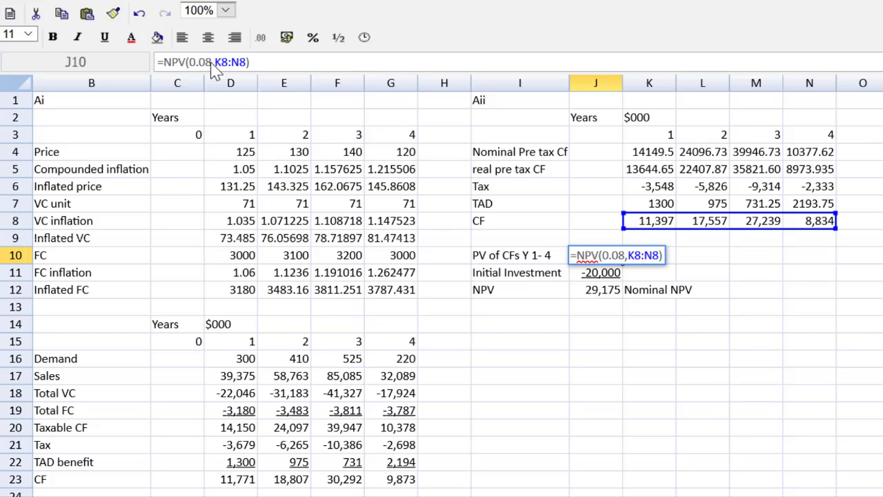
key("Return")
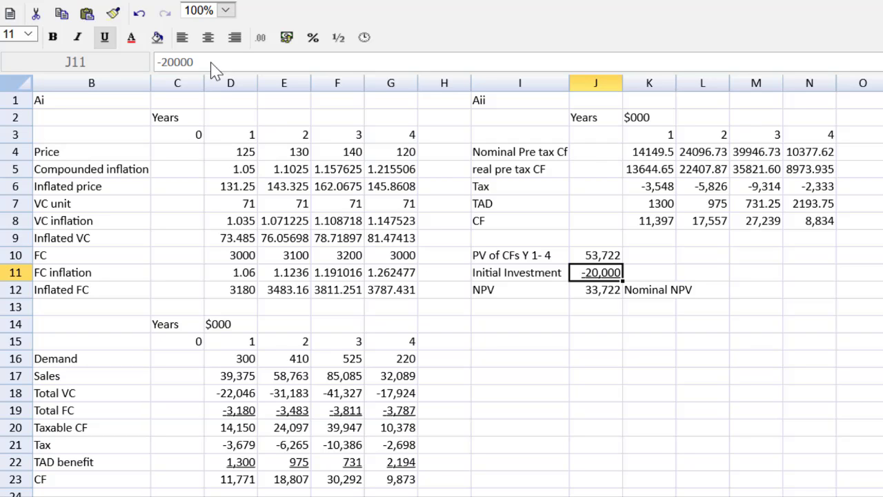
Step: Format the Aii cash flow figures in K4:N8 as whole numbers with thousands separators
left_click(669, 158)
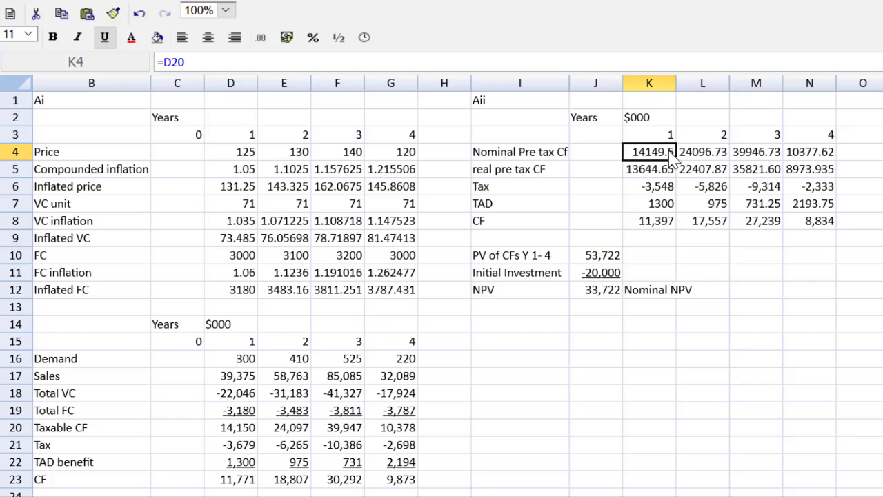
left_click_drag(669, 157, 835, 219)
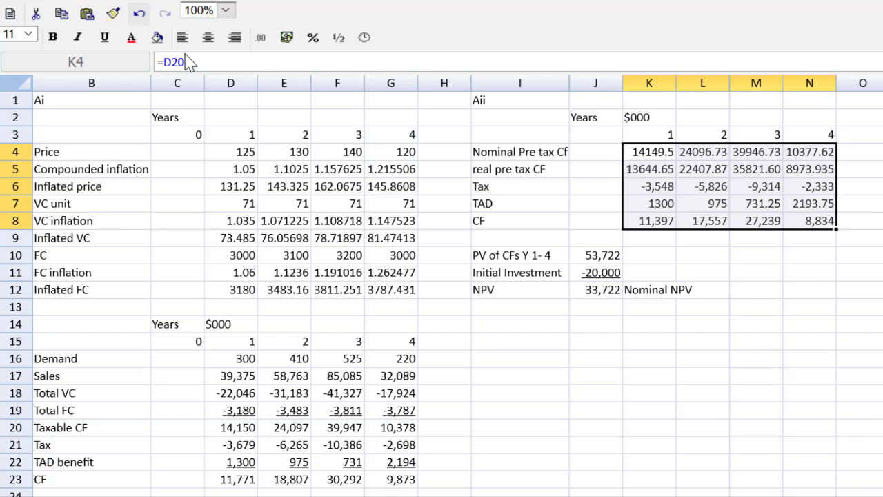
left_click(259, 38)
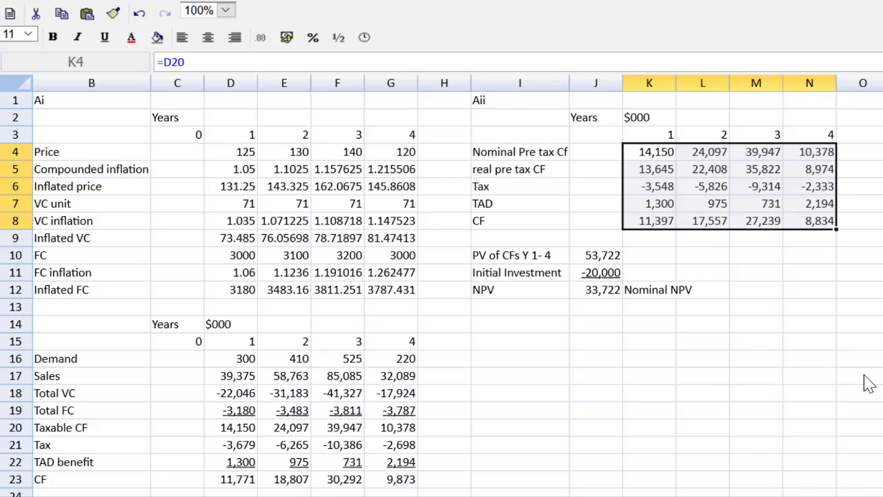
Step: Underline the TAD values for years 1 to 4 in K7:N7
left_click(652, 171)
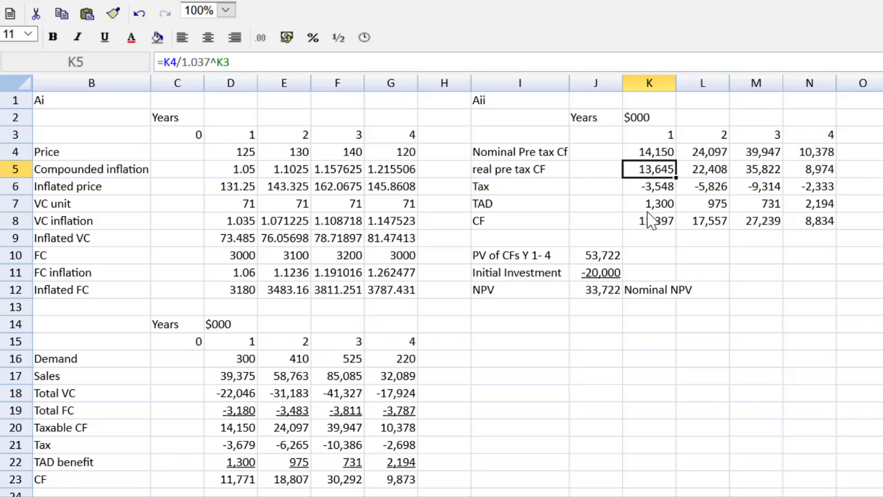
left_click_drag(650, 205, 801, 210)
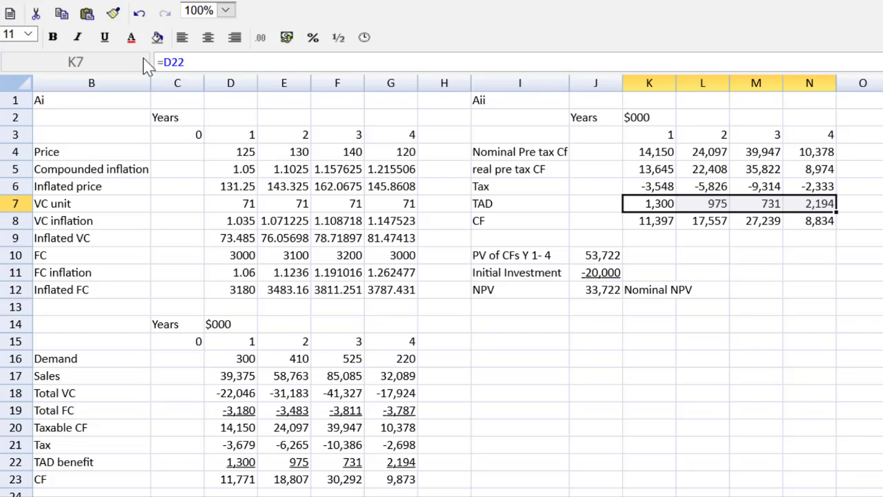
left_click(104, 37)
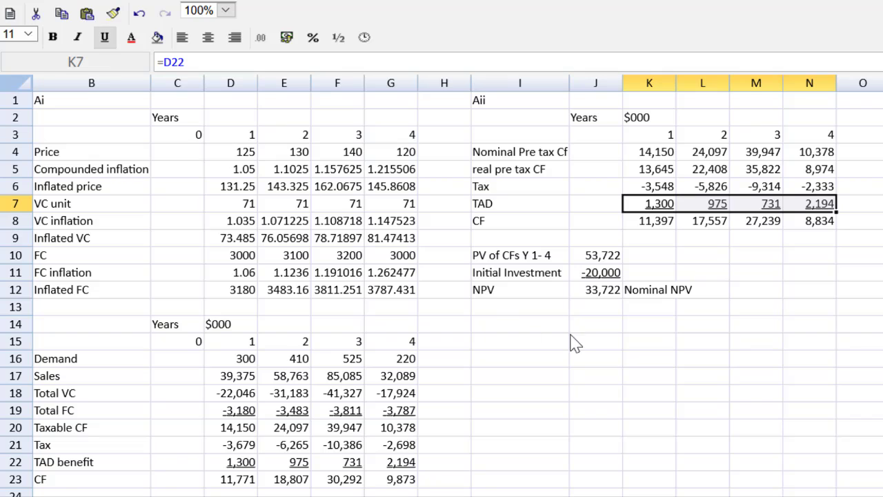
left_click(721, 238)
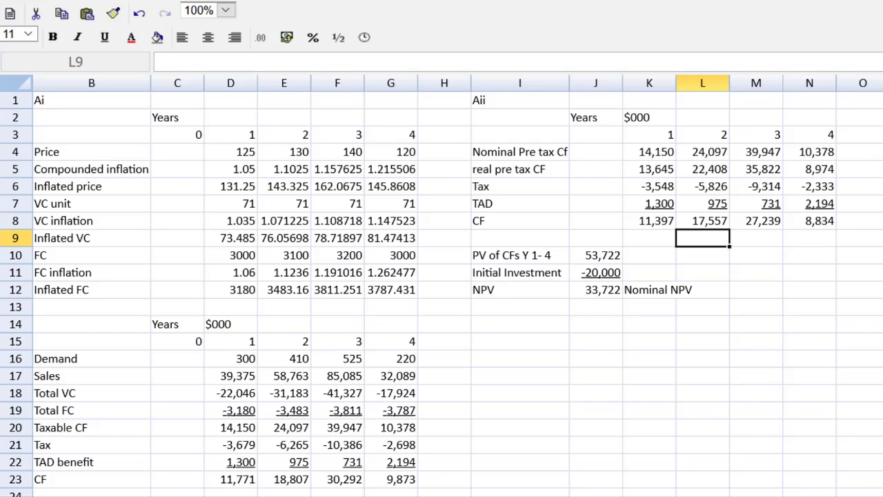
Step: Enter the heading COMMENT in I15 and make it bold
left_click(503, 343)
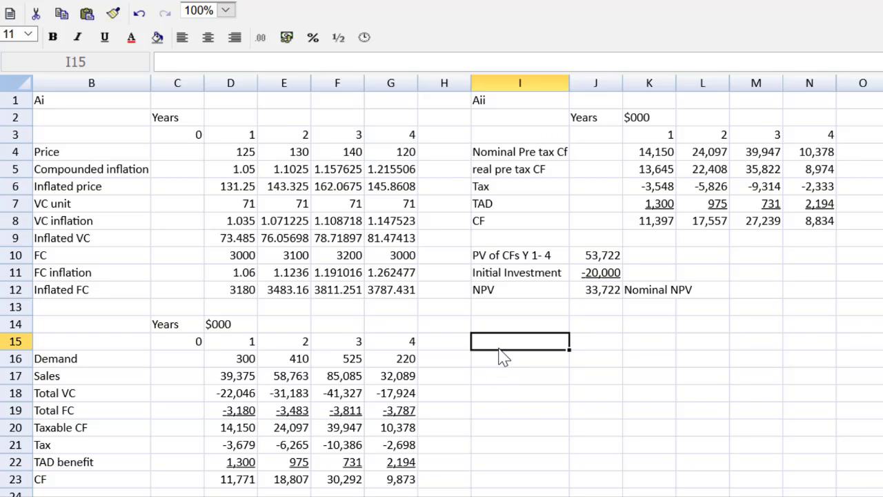
type("COOM")
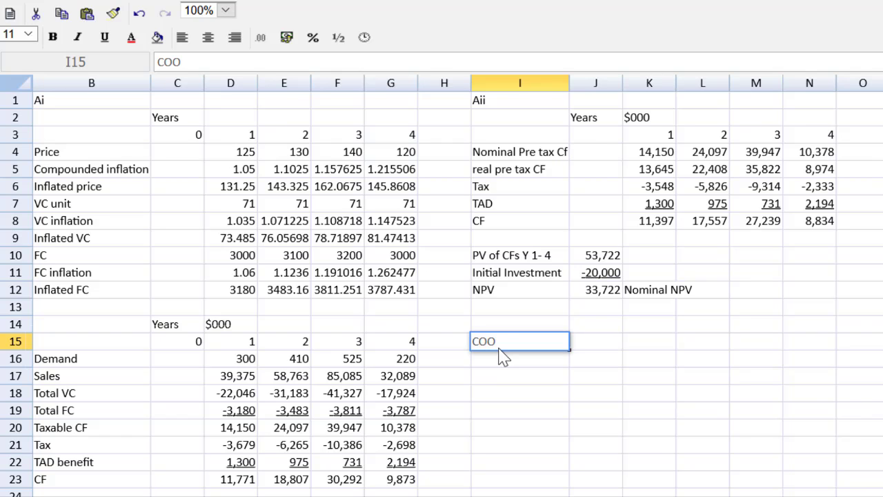
key("BackSpace")
key("BackSpace")
type("MMENT")
key("Return")
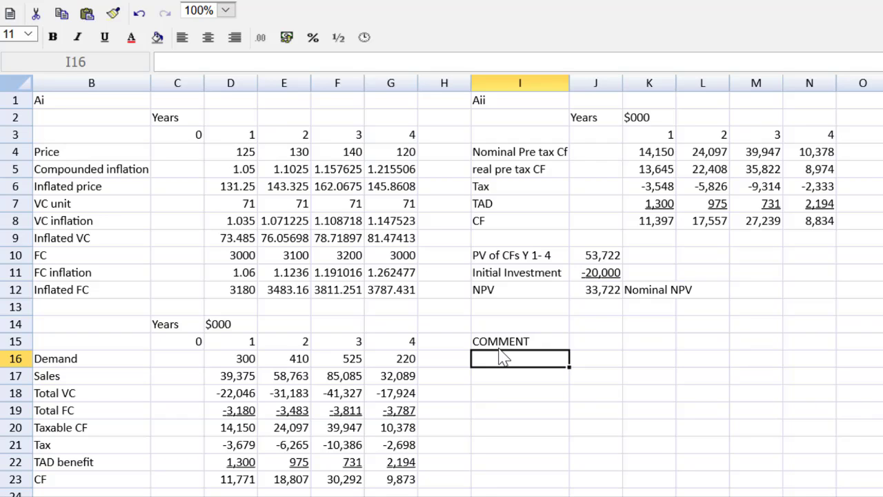
key("Up")
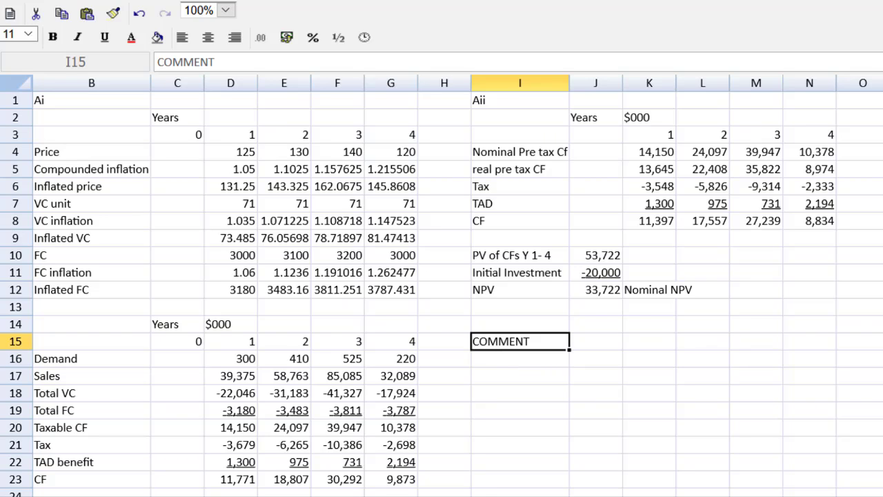
left_click(52, 37)
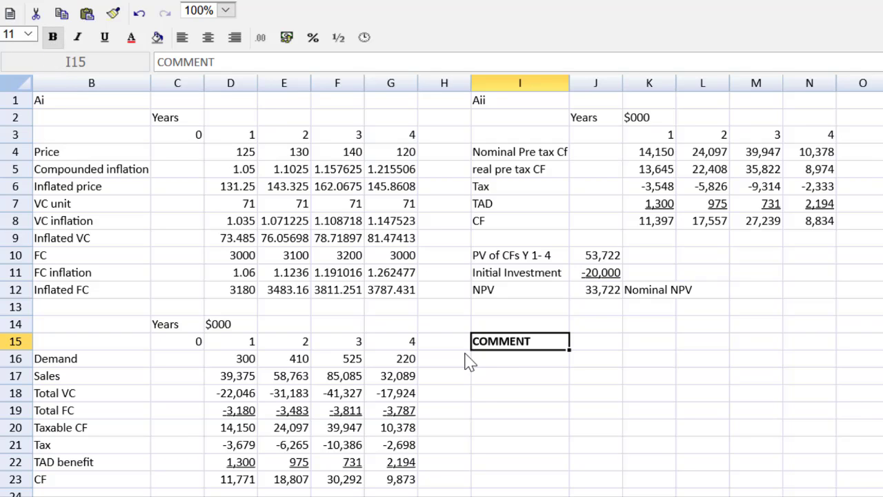
Step: Enter the comment line "Under both approaches we see the NPV is positive, so we should" in I16
left_click(497, 361)
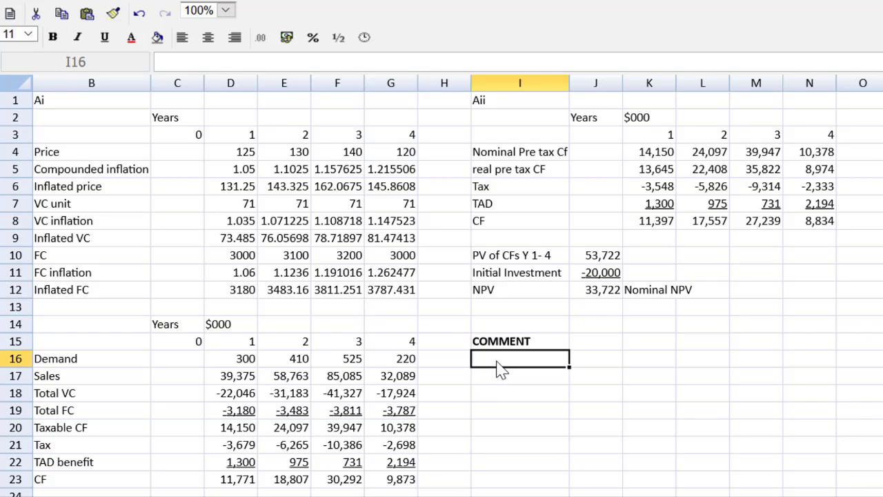
type("Under bo")
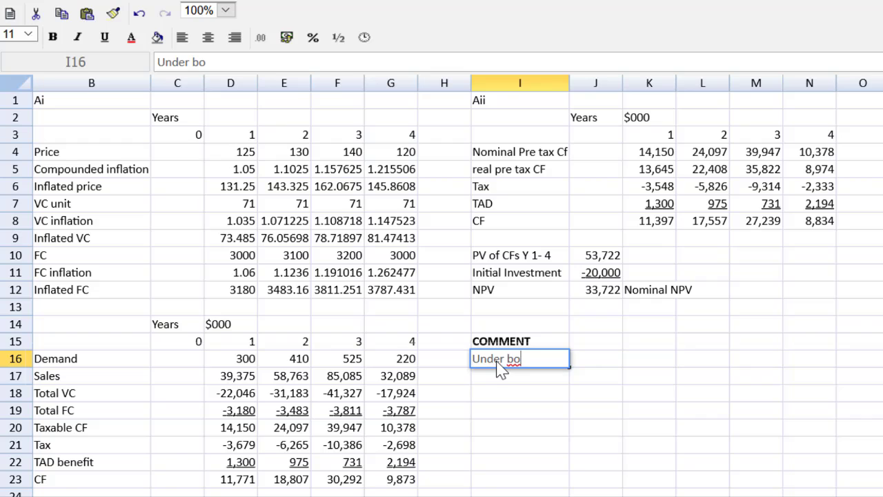
type("th approach")
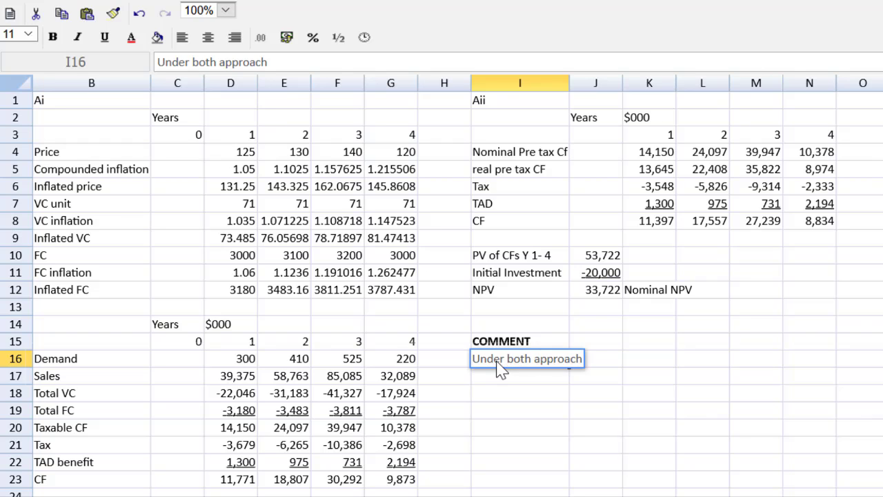
type("es we see the NPV is positive")
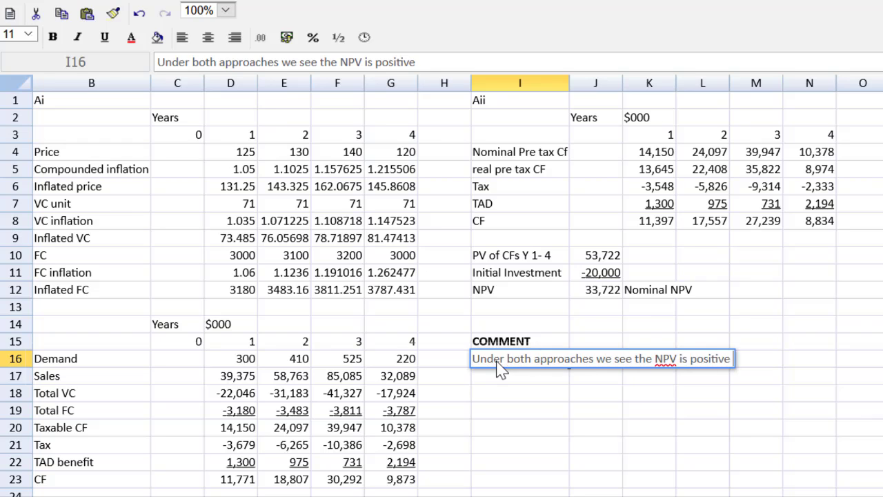
type(", so we should")
key("Return")
Step: Continue the comment in I17 with "accept the project to maximize shareholder wealth."
type("accept the project")
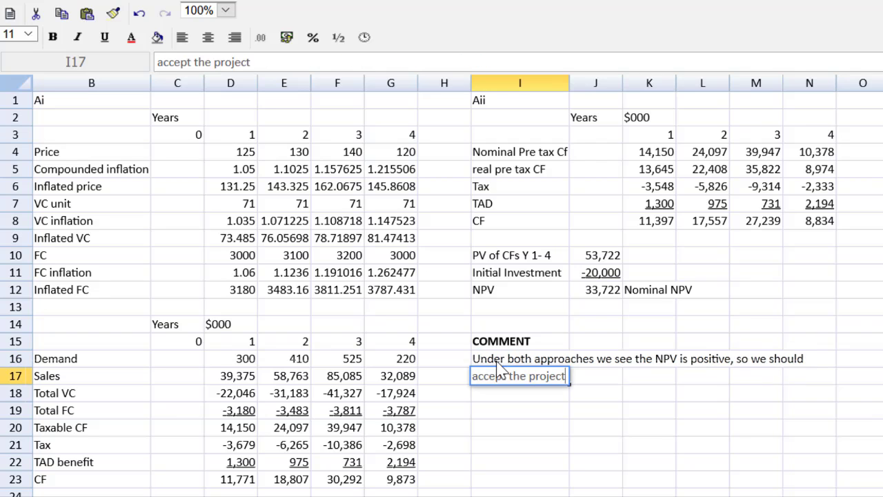
type(" to maximize shareholder weathy")
key("BackSpace")
key("BackSpace")
key("BackSpace")
type("lth.")
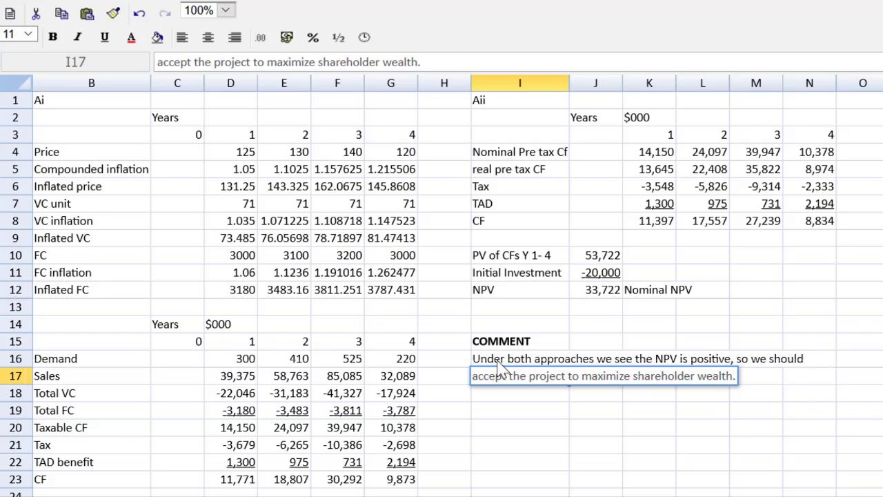
Step: Enter the comment line "The impact of changing the approach to Real was minimal" in I18
key("Return")
type("The impact of changing the")
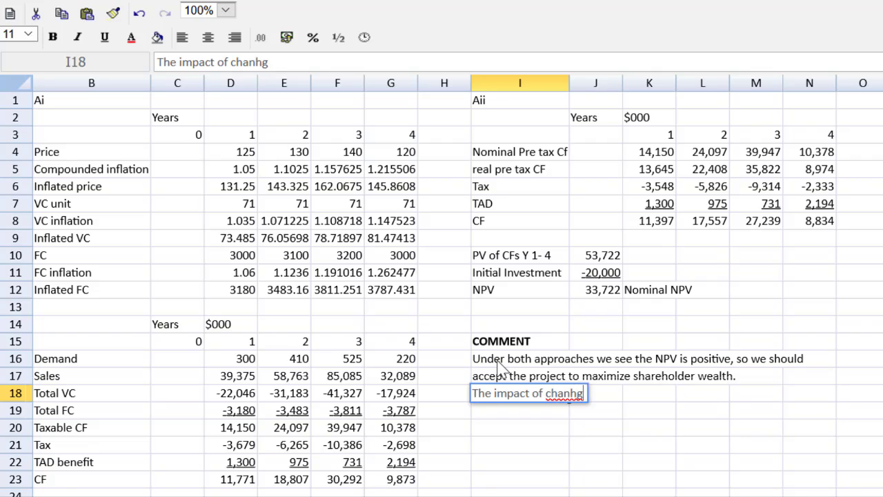
type(" appor")
key("BackSpace")
key("BackSpace")
type("roach to")
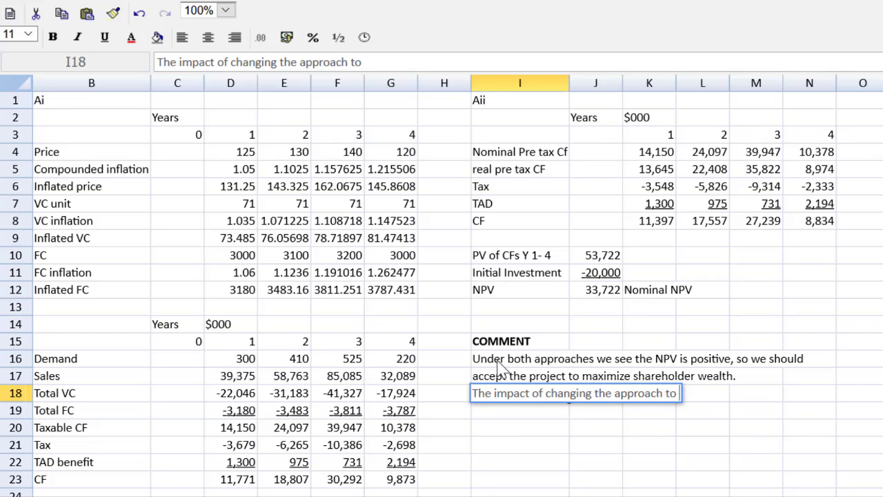
type(" Nomina")
key("BackSpace")
key("BackSpace")
key("BackSpace")
key("BackSpace")
key("BackSpace")
key("BackSpace")
type("Real ")
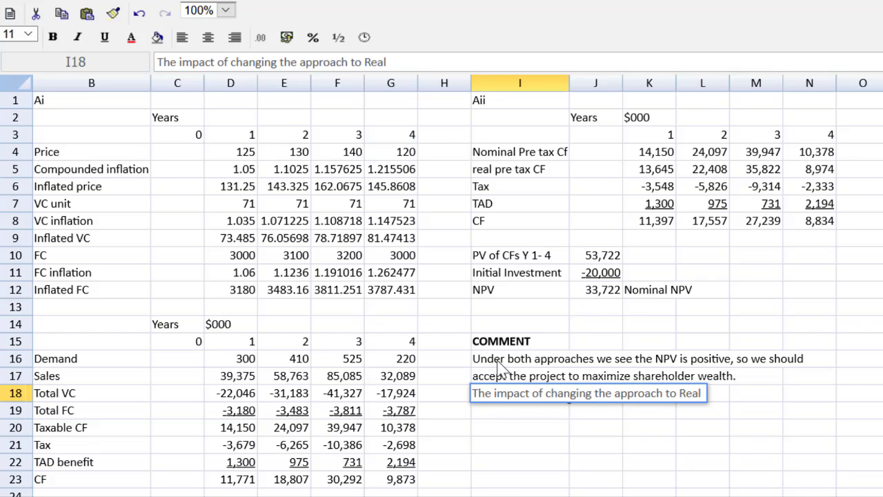
type("was m")
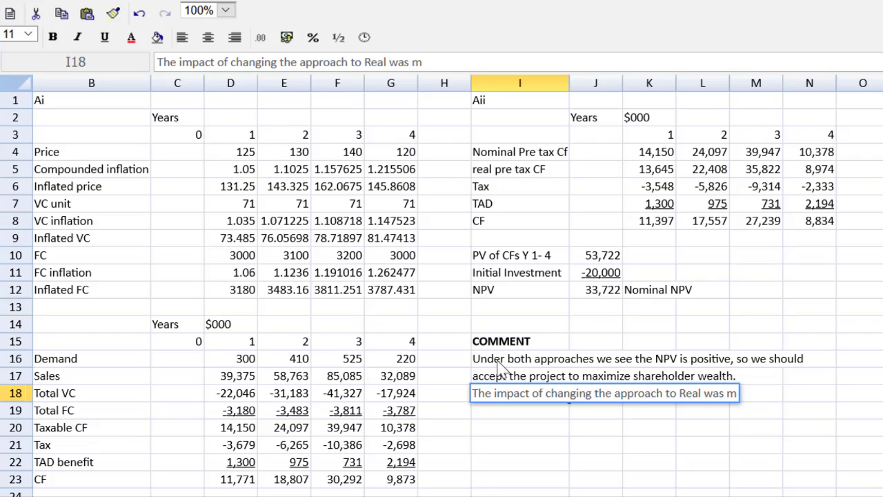
type("inimal")
key("Return")
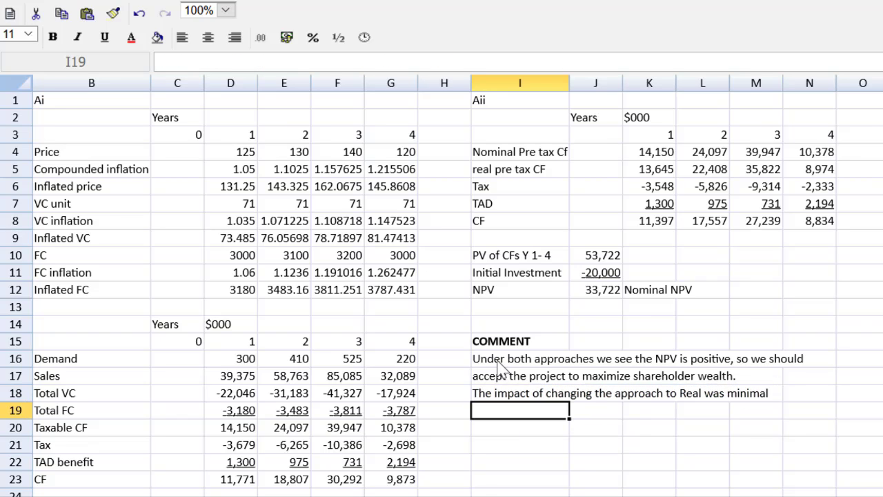
Step: Add a full stop to the end of the comment line in I18
left_click(502, 376)
left_click(503, 394)
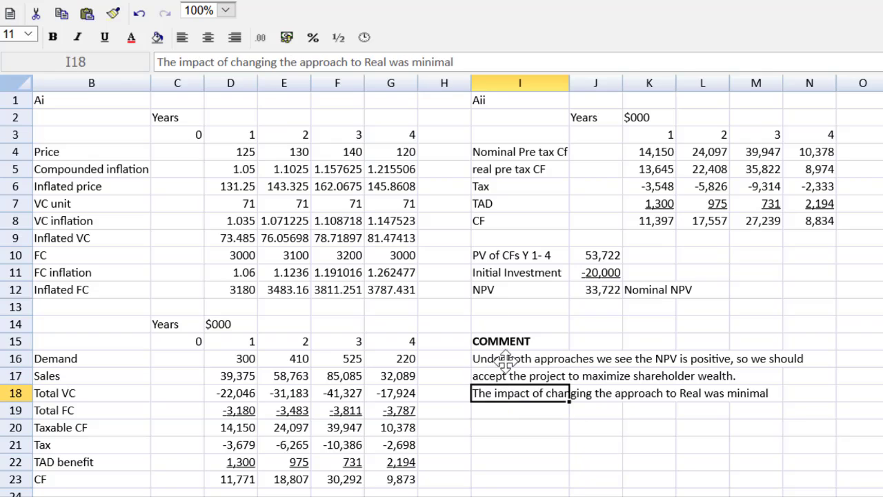
left_click(459, 64)
type(".")
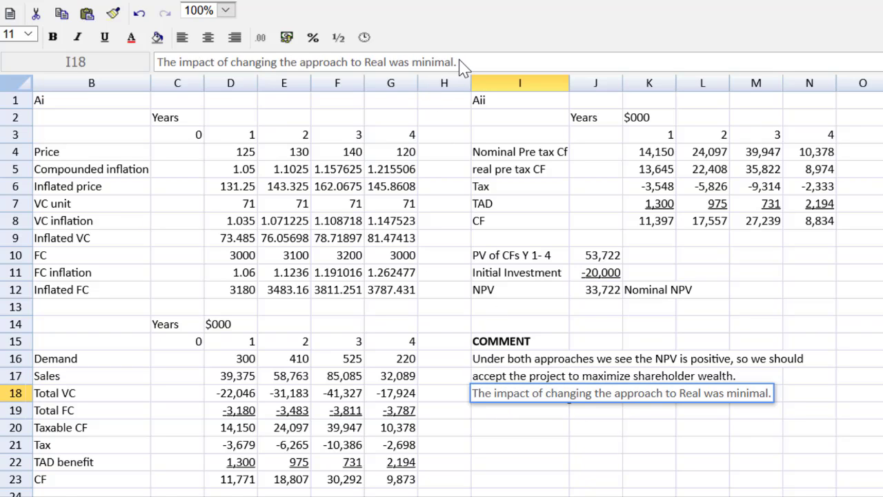
key("Return")
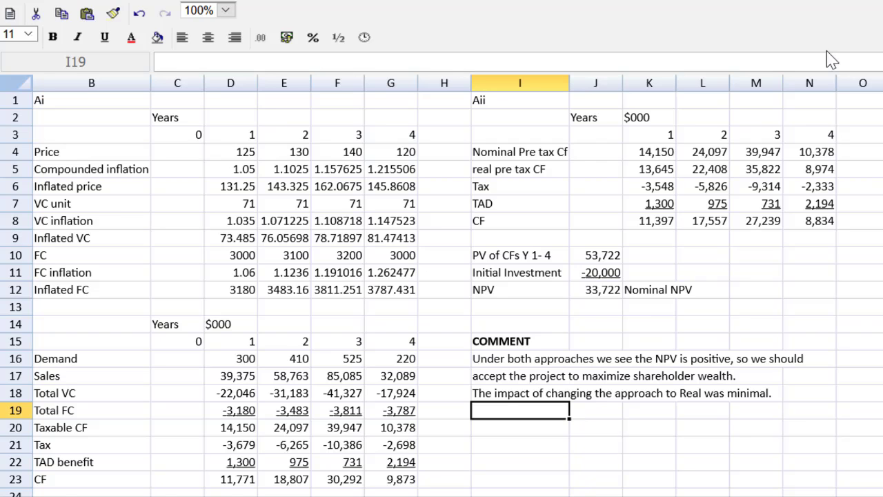
Step: Change the label beside the NPV value in K12 to "Real NPV"
left_click(654, 293)
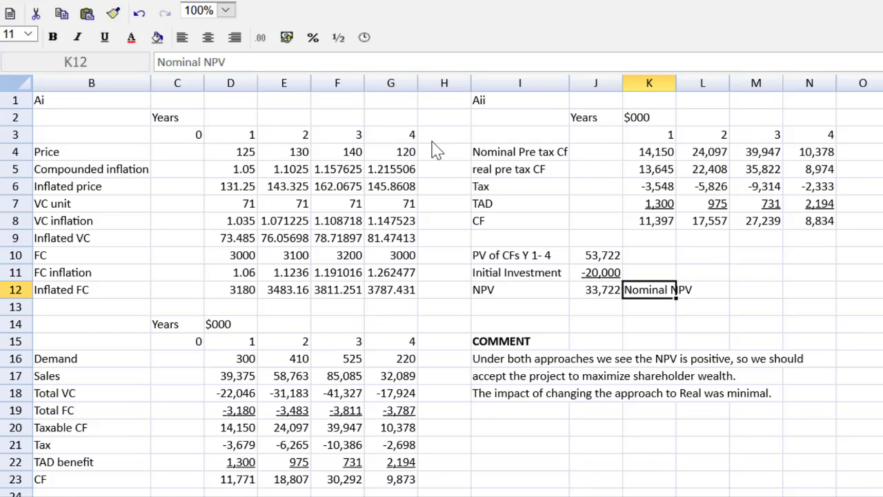
left_click_drag(202, 66, 119, 74)
type("Real")
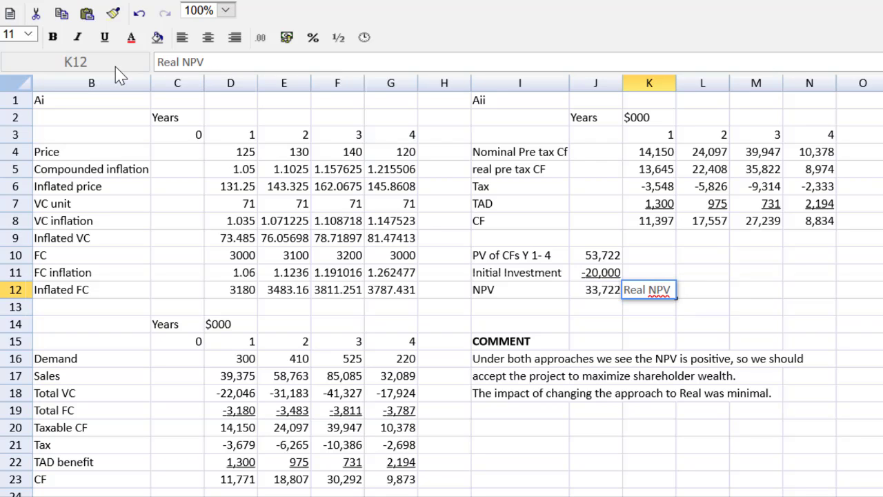